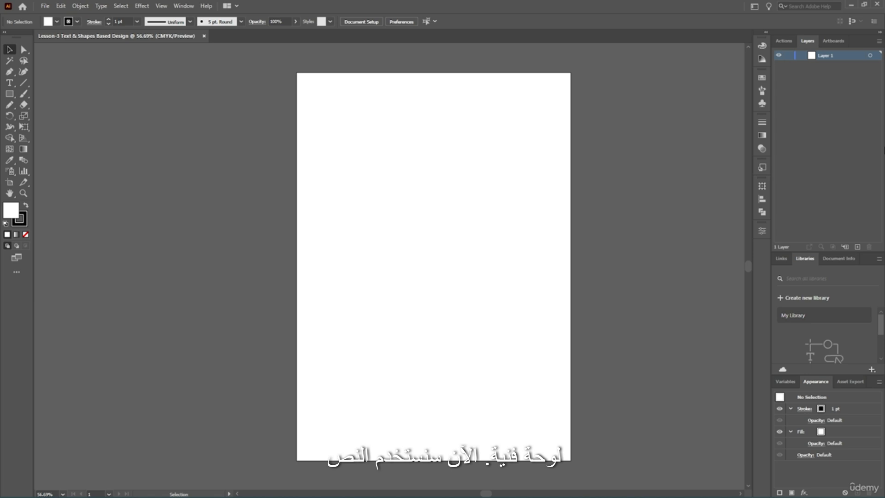
Set the Type tool's font to Myriad Variable Concept Bold SemiExtended, filtering the font list with "te".
{"action": "left_click", "coordinate": [10, 82]}
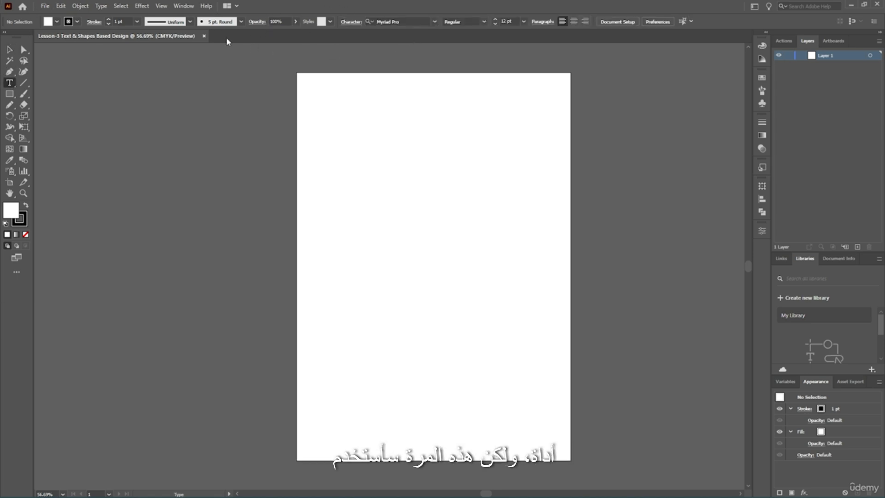
{"action": "left_click", "coordinate": [434, 21]}
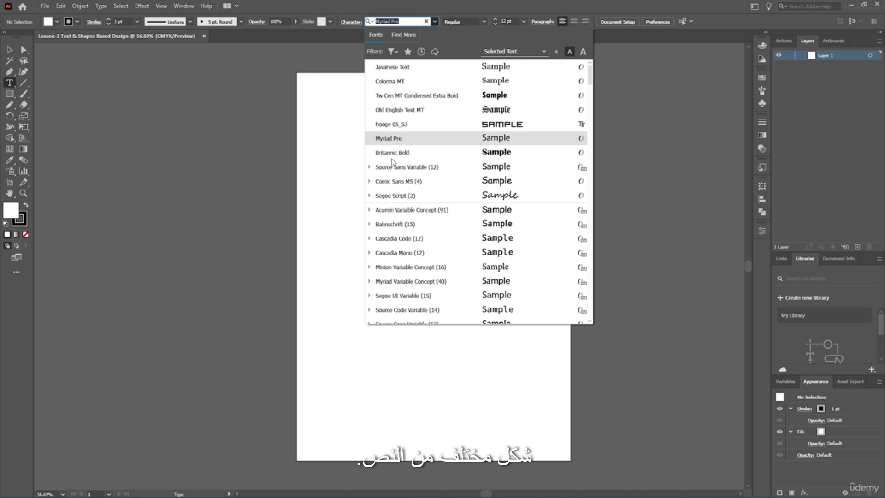
{"action": "left_click", "coordinate": [485, 52]}
{"action": "left_click", "coordinate": [489, 51]}
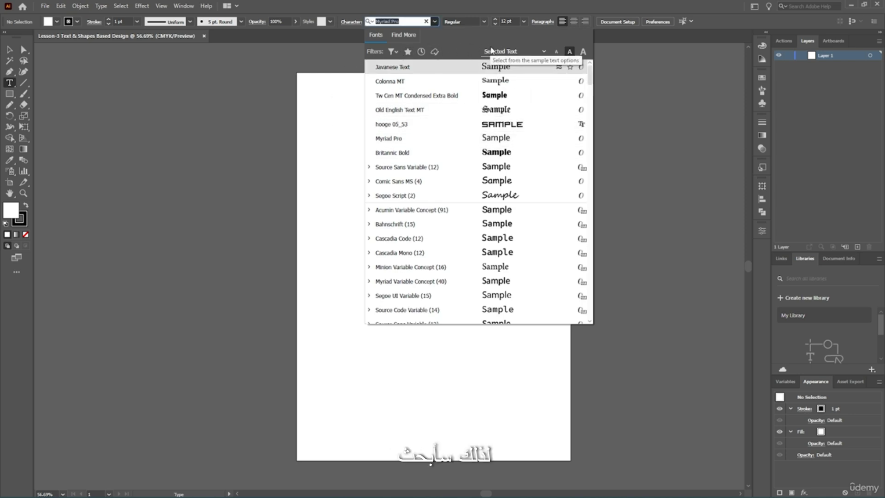
{"action": "type", "text": "tech"}
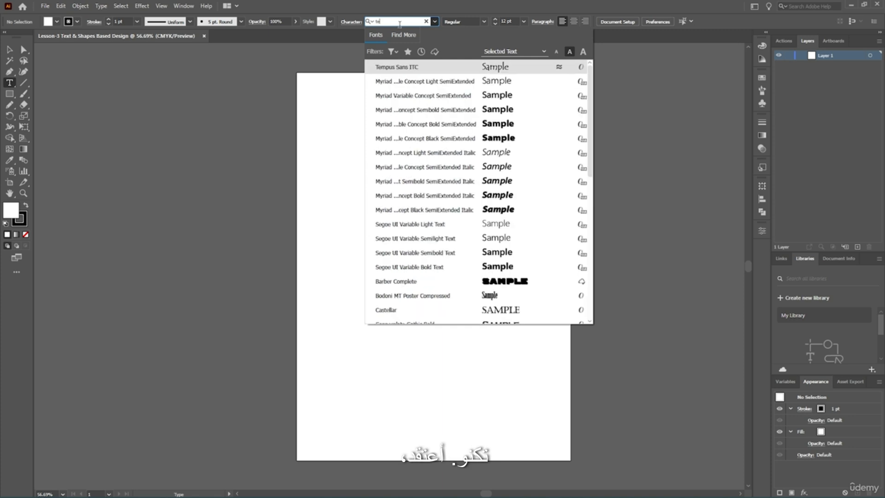
{"action": "key", "text": "BackSpace"}
{"action": "key", "text": "BackSpace"}
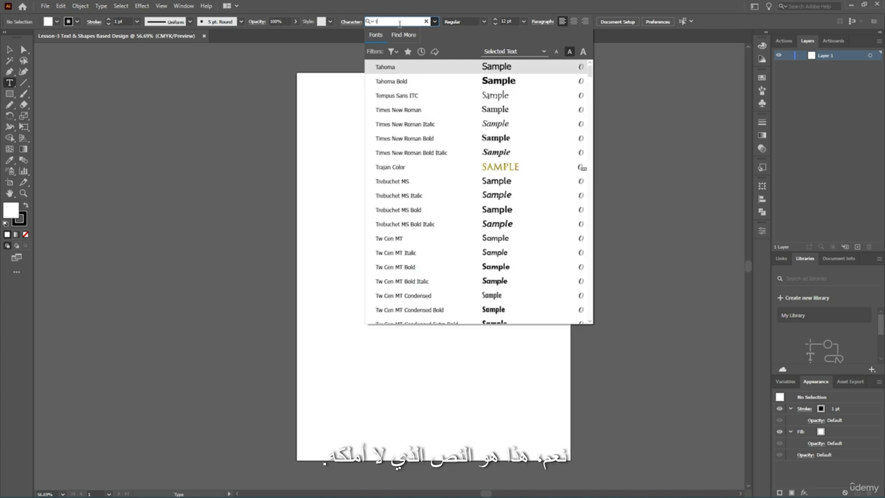
{"action": "type", "text": "e"}
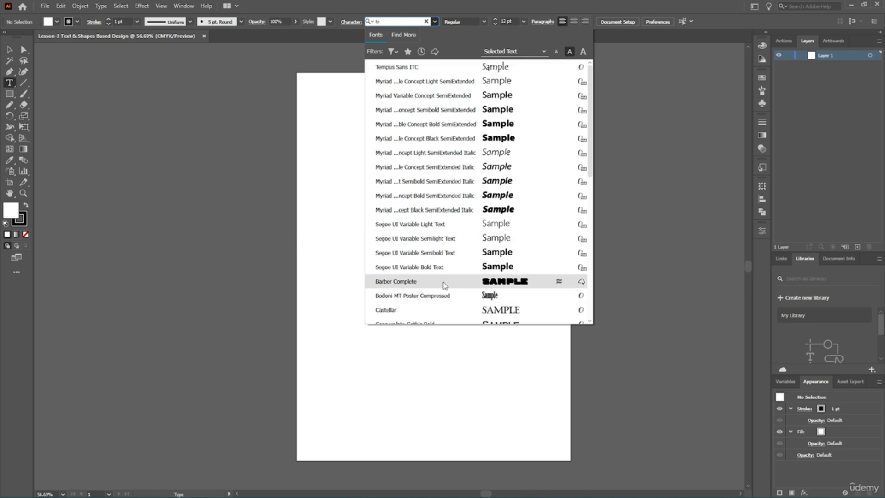
{"action": "scroll", "coordinate": [461, 199], "scroll_direction": "down", "scroll_amount": 5}
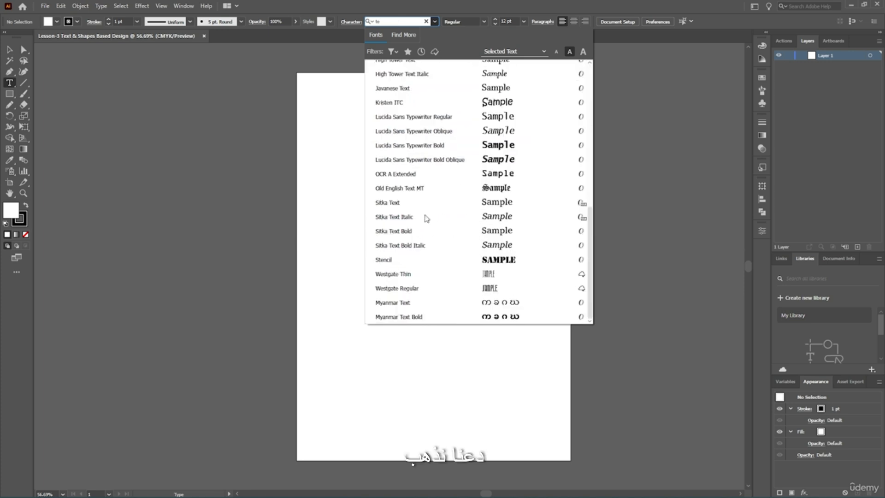
{"action": "scroll", "coordinate": [463, 213], "scroll_direction": "up", "scroll_amount": 5}
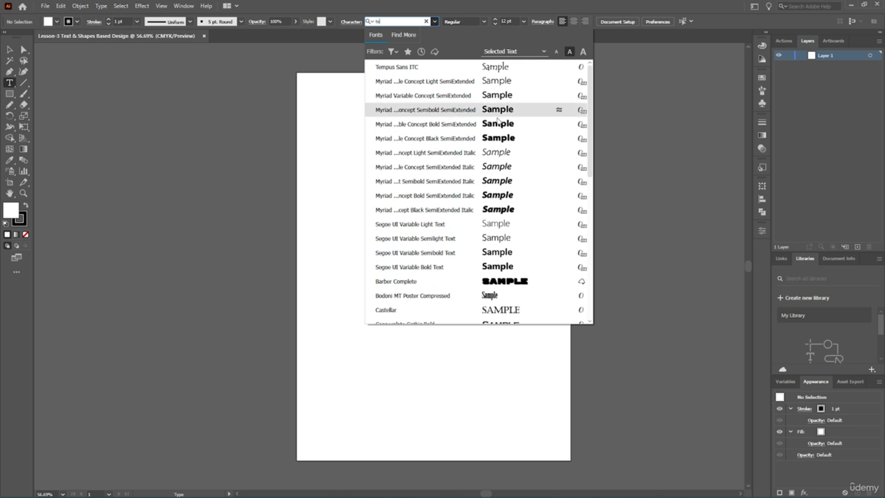
{"action": "left_click", "coordinate": [438, 125]}
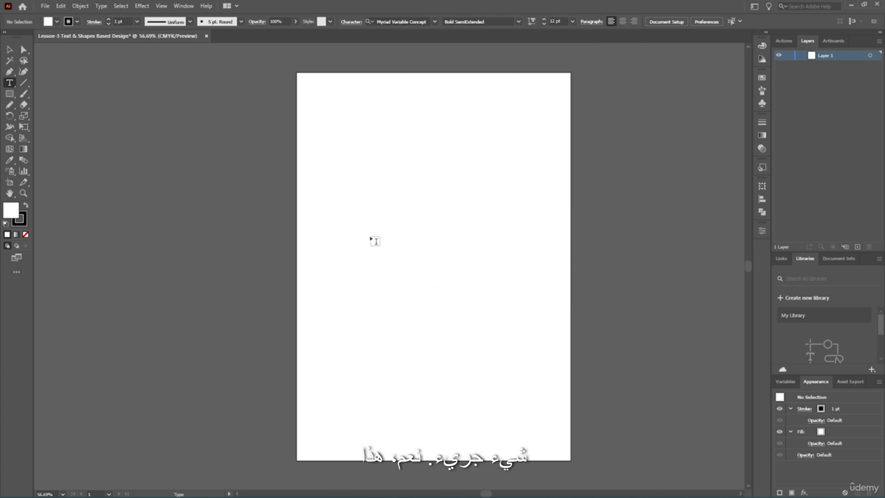
Add point text reading "3D" and "TEXT" on two lines in the upper middle of the artboard.
{"action": "left_click", "coordinate": [354, 227]}
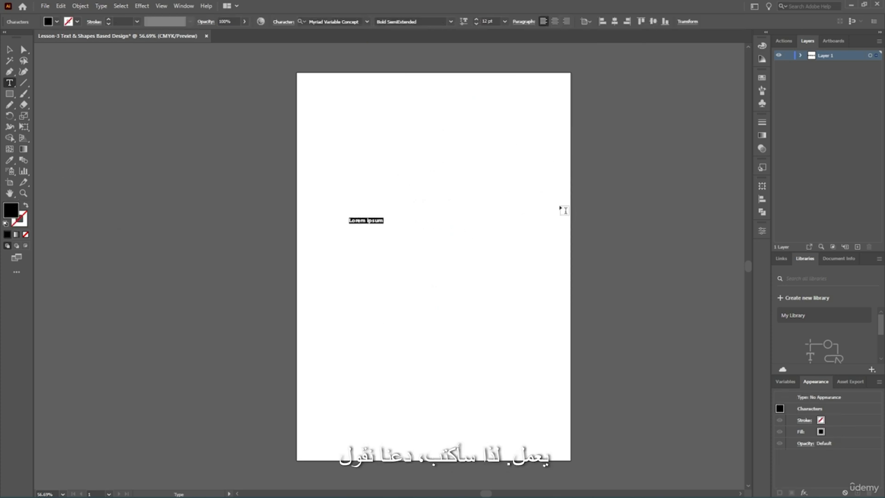
{"action": "type", "text": "EXT"}
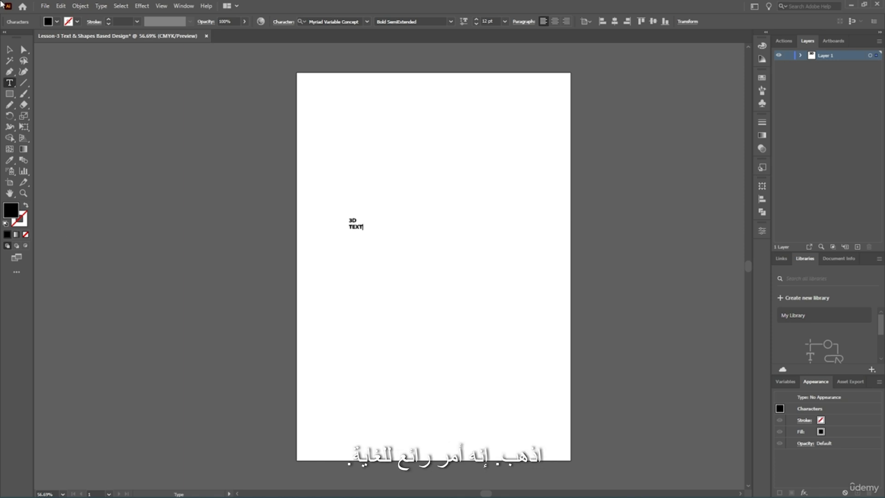
{"action": "left_click", "coordinate": [9, 51]}
Scale the two-line text up proportionally to a font size of about 107 pt.
{"action": "left_click_drag", "start_coordinate": [447, 171], "coordinate": [296, 304]}
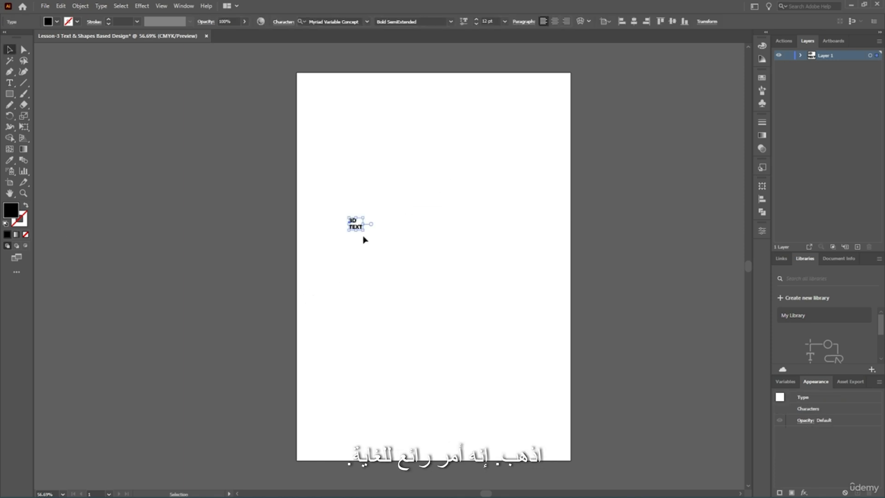
{"action": "left_click_drag", "start_coordinate": [364, 230], "coordinate": [498, 328]}
{"action": "left_click", "coordinate": [526, 264]}
{"action": "scroll", "coordinate": [526, 263], "scroll_direction": "up", "scroll_amount": 1}
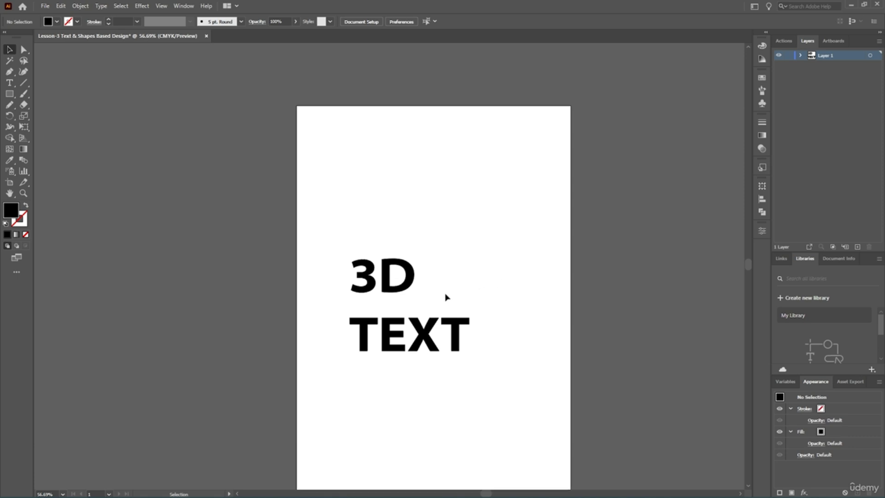
{"action": "scroll", "coordinate": [446, 297], "scroll_direction": "down", "scroll_amount": 1}
Centre the text horizontally and vertically on the artboard.
{"action": "key", "text": "ctrl+a"}
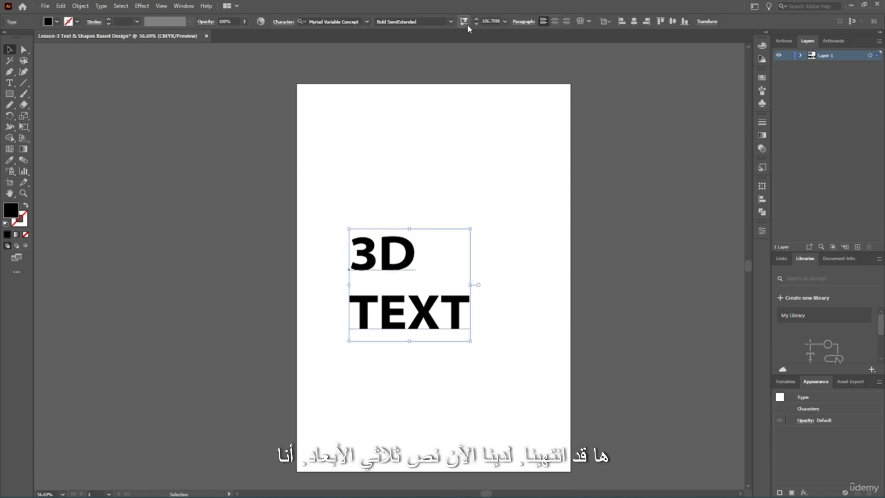
{"action": "left_click", "coordinate": [634, 21]}
{"action": "left_click", "coordinate": [672, 21]}
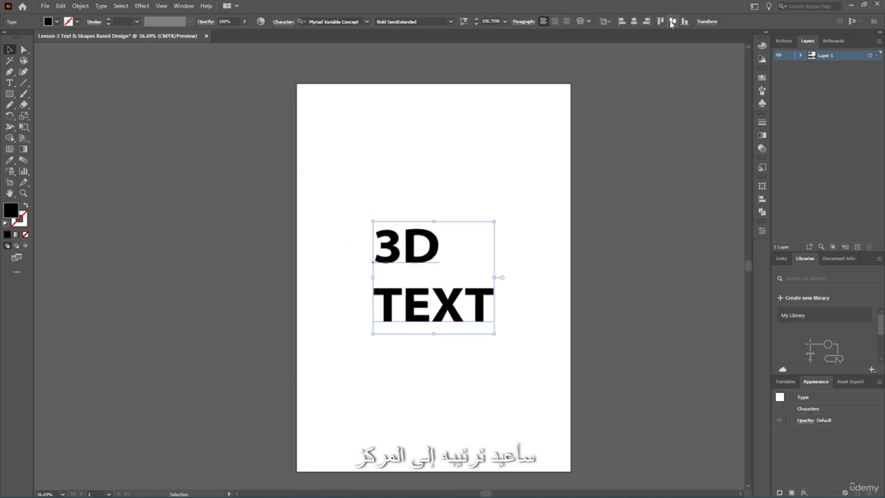
{"action": "left_click", "coordinate": [555, 400]}
{"action": "scroll", "coordinate": [555, 400], "scroll_direction": "down", "scroll_amount": 1}
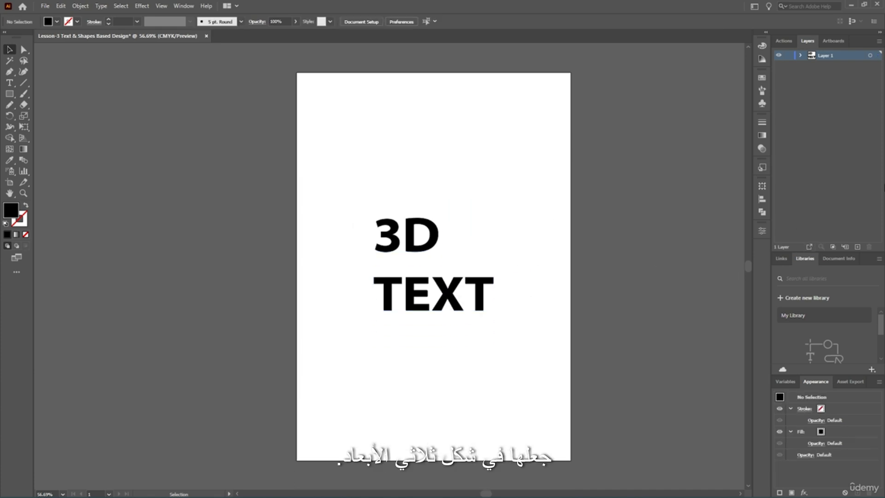
Give the text a black 1 pt stroke and remove its fill.
{"action": "key", "text": "ctrl+minus"}
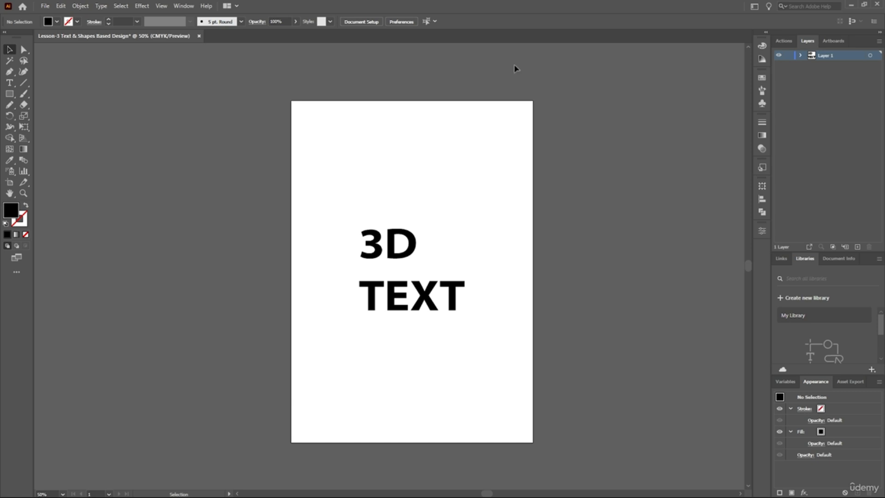
{"action": "left_click_drag", "start_coordinate": [469, 199], "coordinate": [311, 345]}
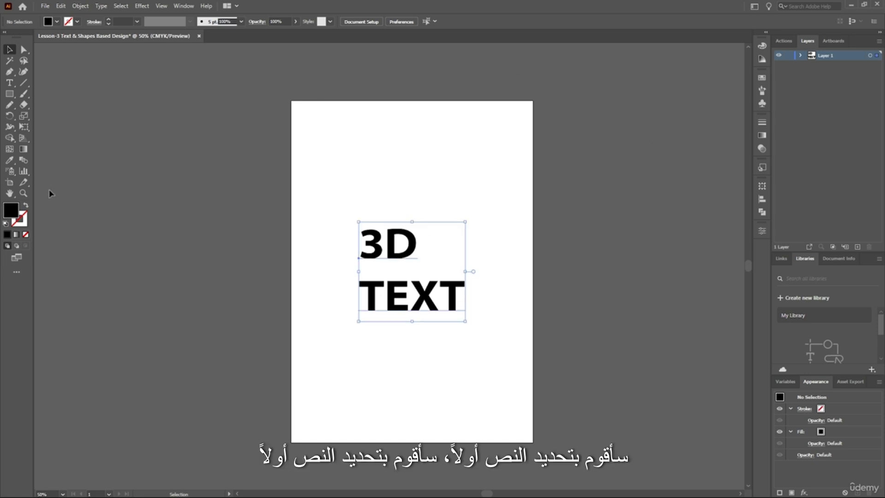
{"action": "left_click", "coordinate": [9, 234]}
{"action": "left_click", "coordinate": [7, 235]}
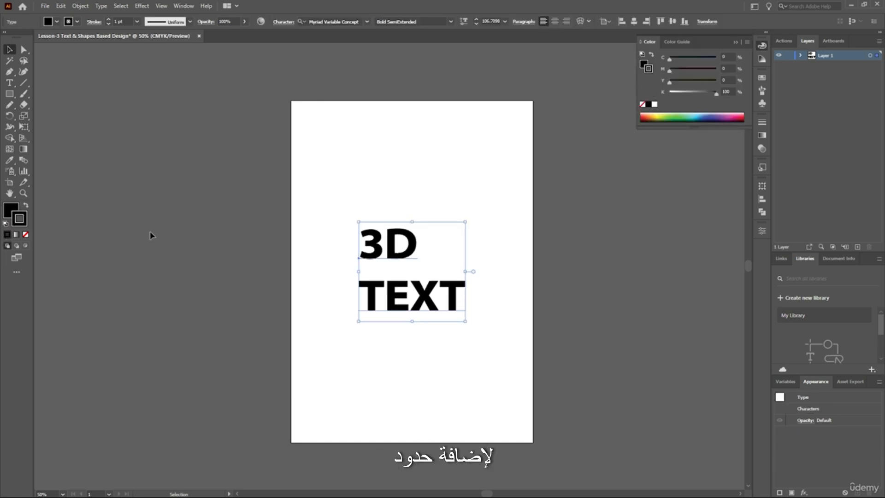
{"action": "left_click", "coordinate": [244, 252]}
{"action": "left_click_drag", "start_coordinate": [527, 213], "coordinate": [324, 358]}
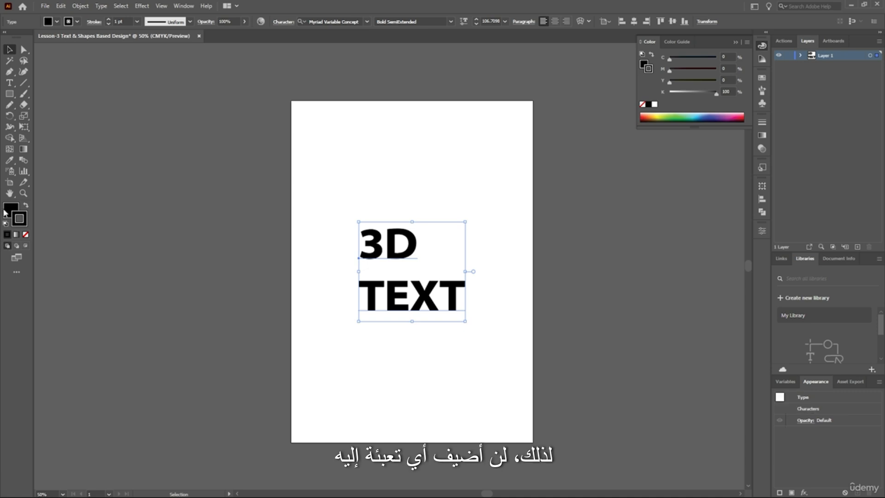
{"action": "left_click", "coordinate": [26, 234]}
{"action": "left_click", "coordinate": [440, 328]}
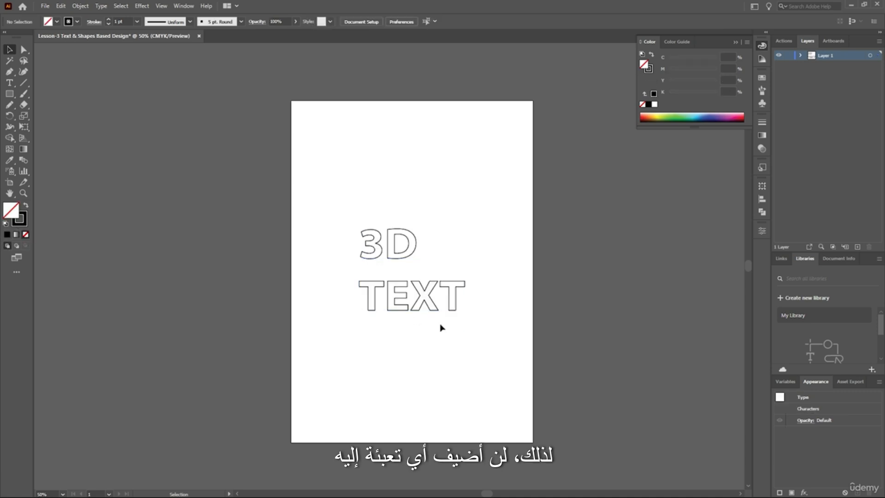
Enlarge the outlined text proportionally to a font size of about 174 pt.
{"action": "key", "text": "ctrl+="}
{"action": "scroll", "coordinate": [389, 180], "scroll_direction": "up", "scroll_amount": 2}
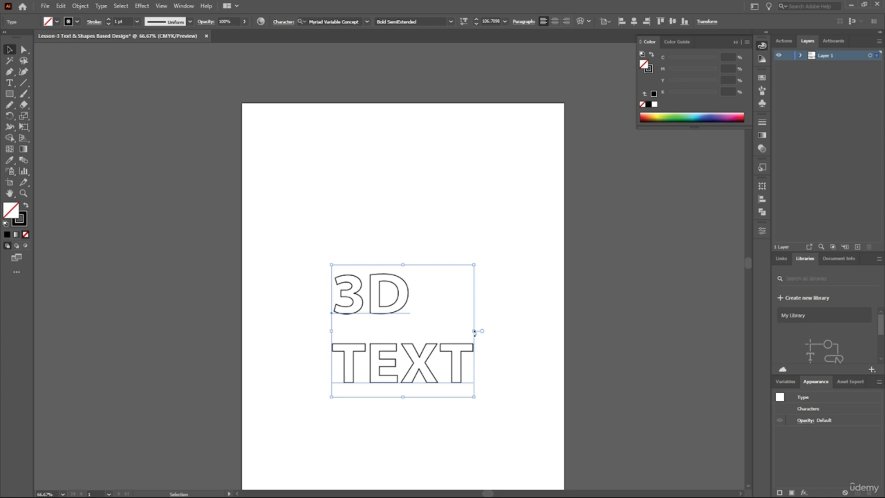
{"action": "left_click_drag", "start_coordinate": [474, 332], "coordinate": [566, 328]}
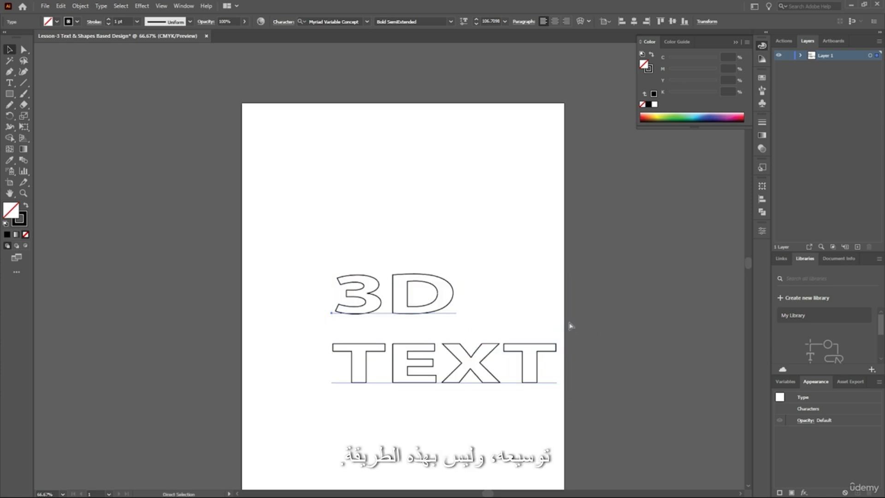
{"action": "key", "text": "ctrl+z"}
{"action": "left_click_drag", "start_coordinate": [474, 329], "coordinate": [572, 331]}
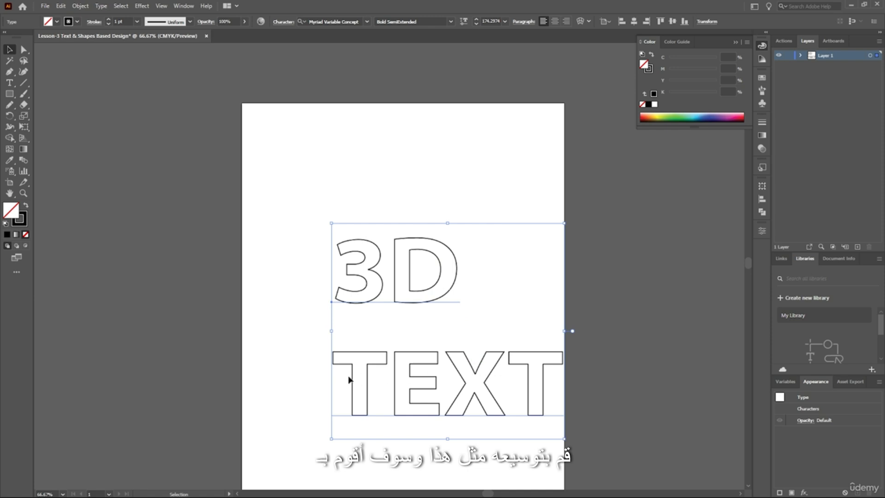
Join the two lines into a single line reading "3D TEXT", with a space between the words.
{"action": "key", "text": "t"}
{"action": "key", "text": "BackSpace"}
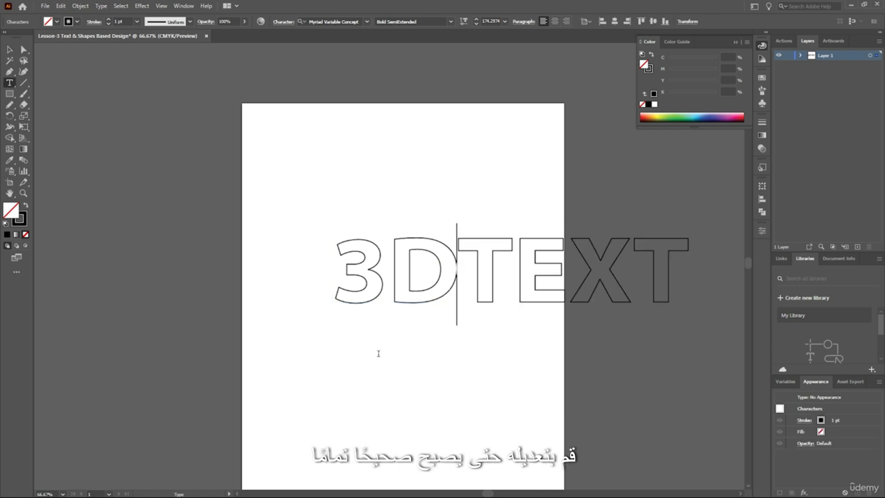
{"action": "key", "text": "Escape"}
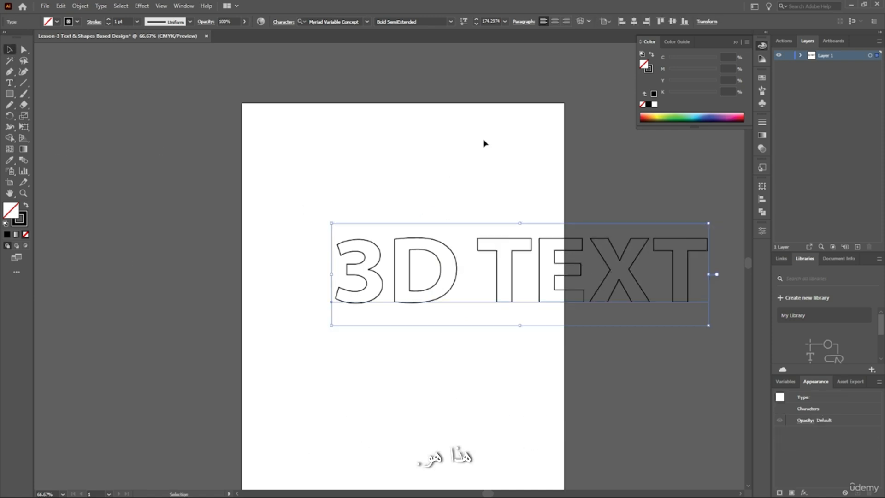
Move the text line to the artboard's upper left and shrink it proportionally to about 81 pt.
{"action": "left_click_drag", "start_coordinate": [407, 288], "coordinate": [329, 227]}
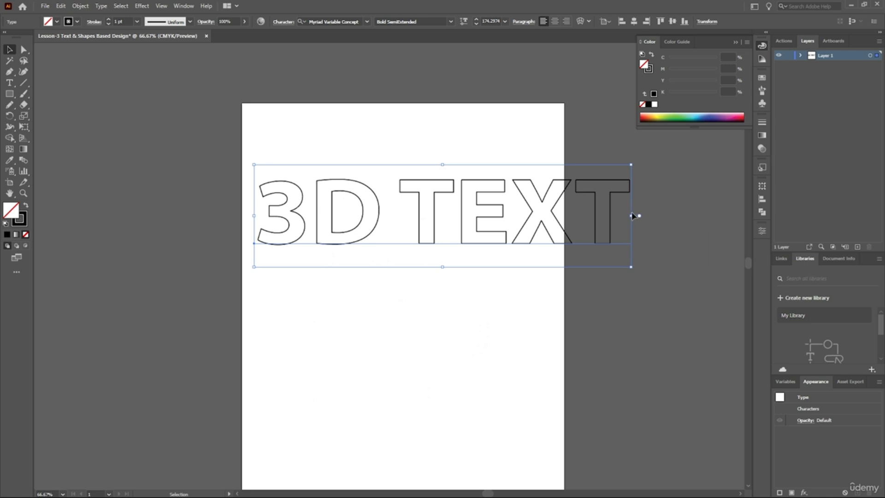
{"action": "left_click_drag", "start_coordinate": [631, 216], "coordinate": [568, 222]}
{"action": "key", "text": "ctrl+z"}
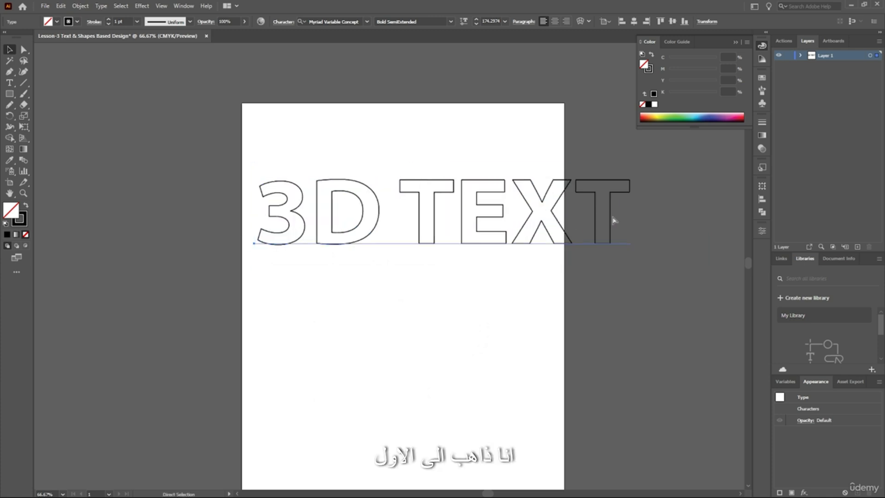
{"action": "left_click_drag", "start_coordinate": [630, 215], "coordinate": [431, 223]}
{"action": "left_click", "coordinate": [577, 306]}
{"action": "scroll", "coordinate": [444, 233], "scroll_direction": "down", "scroll_amount": 3}
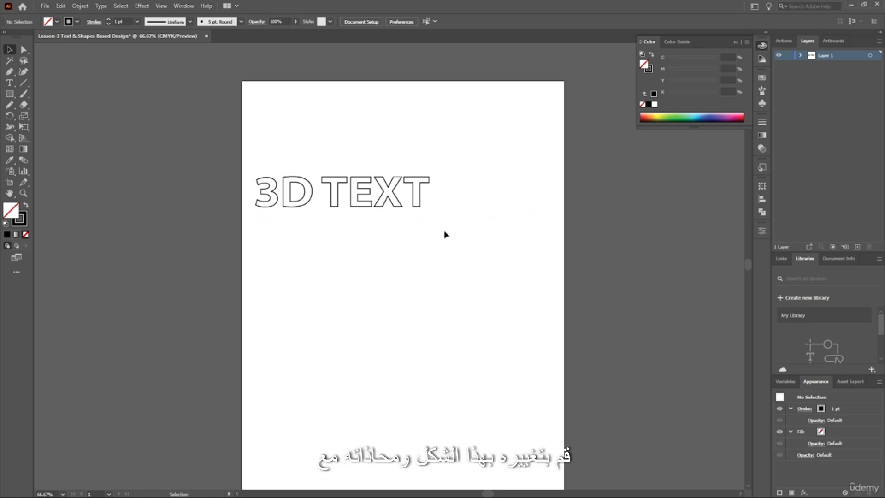
Set the text's paragraph alignment to centre and centre it horizontally on the artboard.
{"action": "key", "text": "ctrl+minus"}
{"action": "left_click_drag", "start_coordinate": [387, 177], "coordinate": [414, 178]}
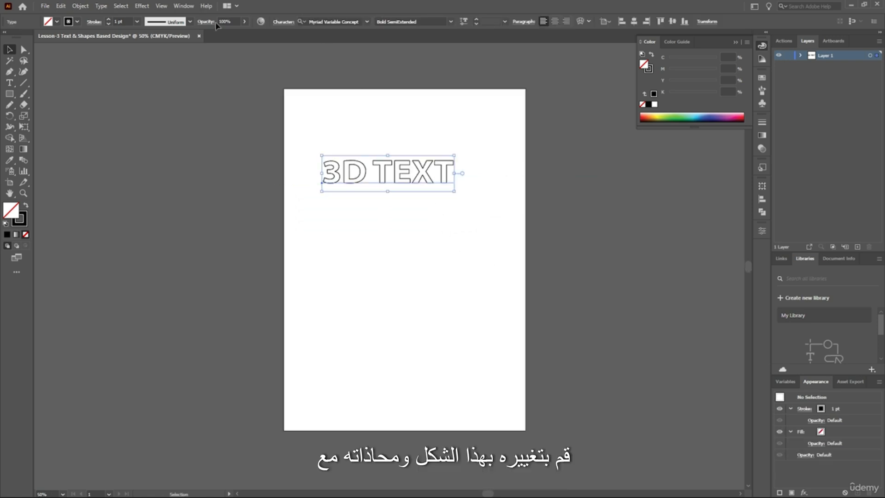
{"action": "left_click", "coordinate": [551, 22]}
{"action": "left_click", "coordinate": [633, 21]}
{"action": "left_click", "coordinate": [542, 212]}
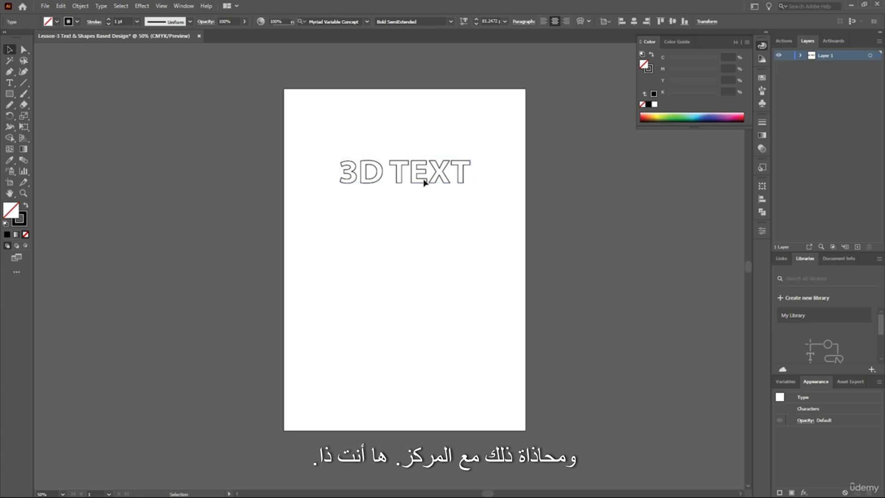
Duplicate the "3D TEXT" line straight below the original, leaving a gap between the two copies.
{"action": "scroll", "coordinate": [423, 182], "scroll_direction": "up", "scroll_amount": 1}
{"action": "left_click", "coordinate": [397, 205]}
{"action": "scroll", "coordinate": [397, 205], "scroll_direction": "up", "scroll_amount": 1}
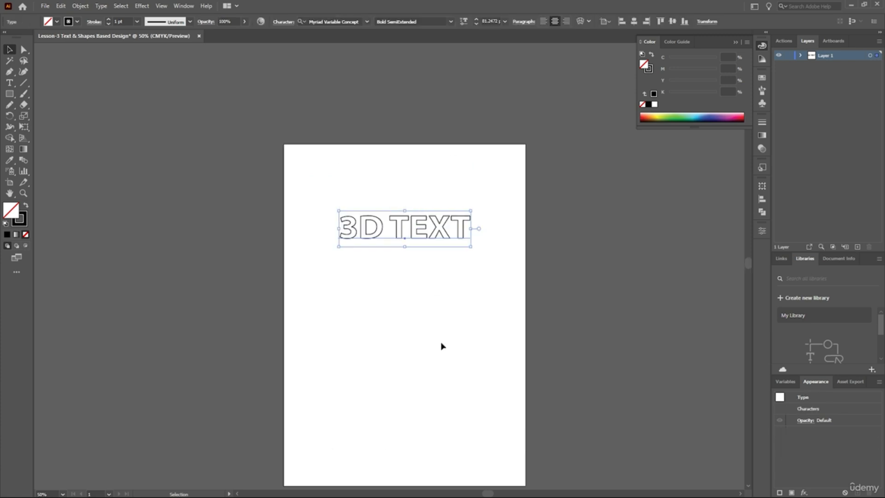
{"action": "scroll", "coordinate": [441, 346], "scroll_direction": "down", "scroll_amount": 1}
{"action": "left_click_drag", "start_coordinate": [413, 194], "coordinate": [416, 262]}
Select both "3D TEXT" copies and make a blend between them.
{"action": "left_click_drag", "start_coordinate": [496, 114], "coordinate": [287, 414]}
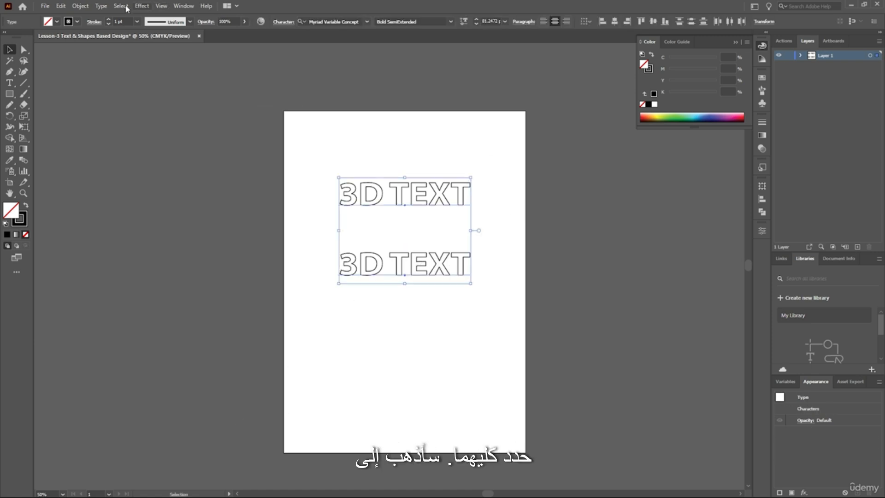
{"action": "left_click", "coordinate": [82, 7]}
{"action": "mouse_move", "coordinate": [81, 6]}
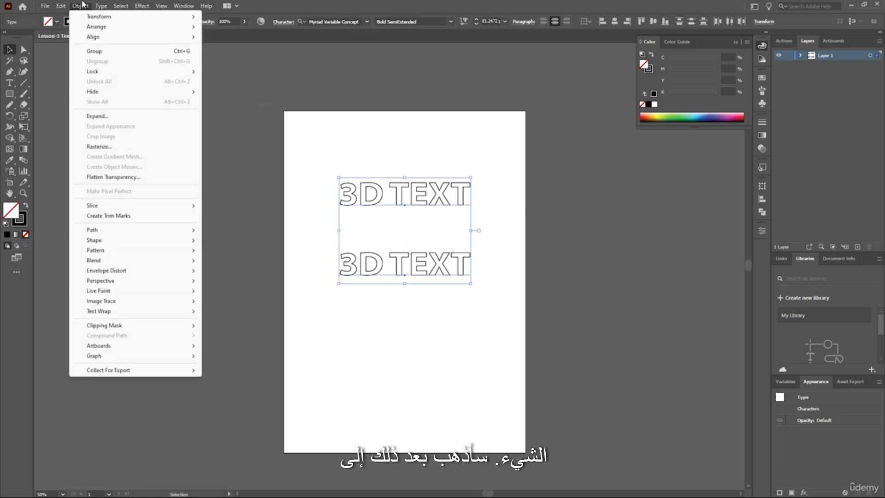
{"action": "mouse_move", "coordinate": [113, 261]}
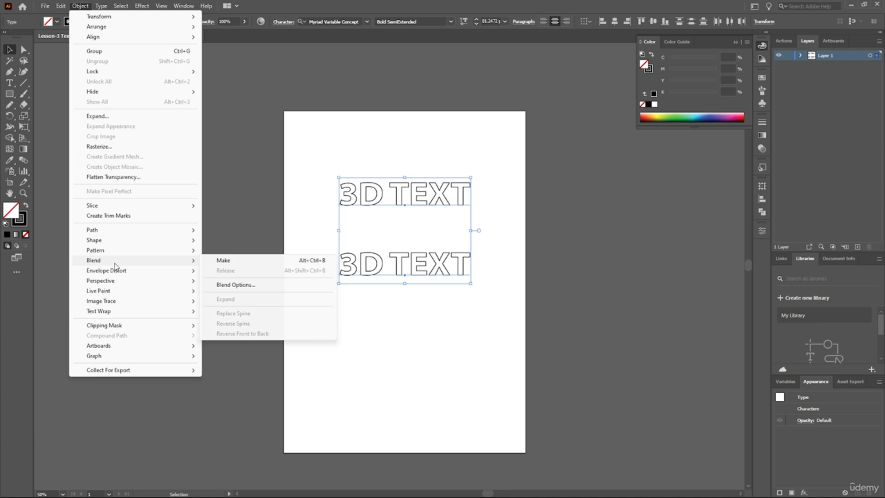
{"action": "left_click", "coordinate": [232, 263]}
{"action": "scroll", "coordinate": [505, 290], "scroll_direction": "up", "scroll_amount": 1}
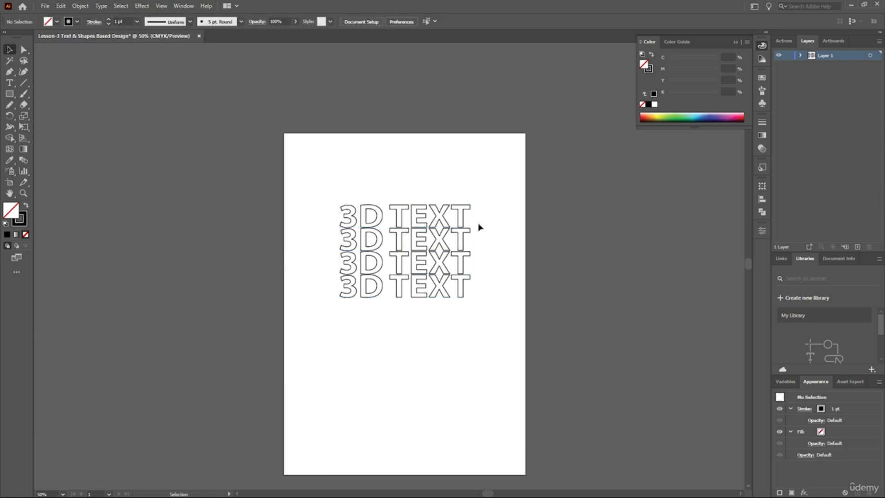
{"action": "scroll", "coordinate": [447, 313], "scroll_direction": "up", "scroll_amount": 1}
{"action": "scroll", "coordinate": [405, 318], "scroll_direction": "up", "scroll_amount": 1}
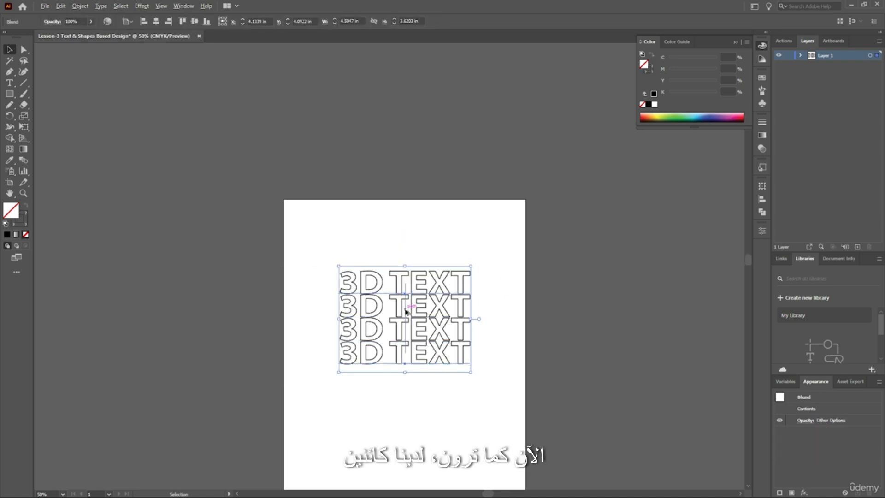
Try moving the blend slightly down and to the left and stretching it downward, and undo the stretch.
{"action": "scroll", "coordinate": [408, 319], "scroll_direction": "up", "scroll_amount": 2}
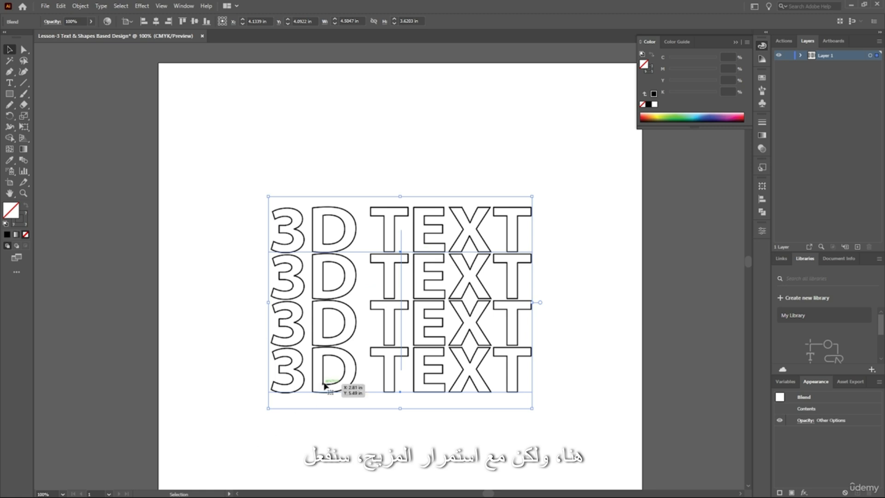
{"action": "left_click_drag", "start_coordinate": [321, 377], "coordinate": [299, 399]}
{"action": "scroll", "coordinate": [401, 283], "scroll_direction": "down", "scroll_amount": 2}
{"action": "scroll", "coordinate": [456, 306], "scroll_direction": "up", "scroll_amount": 2}
{"action": "scroll", "coordinate": [433, 305], "scroll_direction": "down", "scroll_amount": 1}
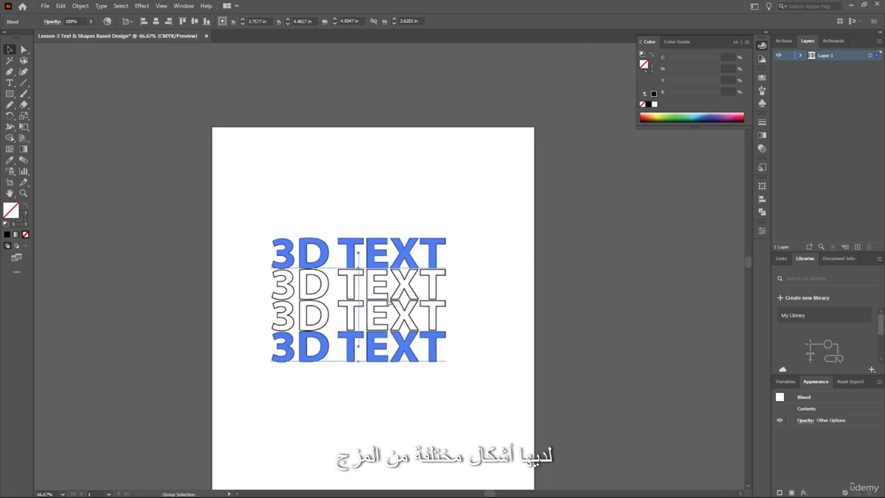
{"action": "left_click_drag", "start_coordinate": [361, 375], "coordinate": [362, 470]}
{"action": "scroll", "coordinate": [479, 347], "scroll_direction": "down", "scroll_amount": 1}
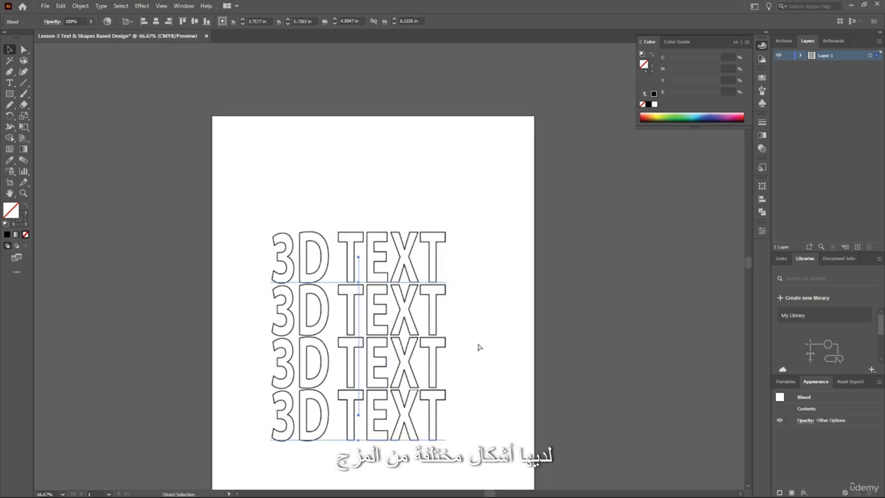
{"action": "key", "text": "ctrl+z"}
Enlarge the blend proportionally to about 5.76 in wide by 4.63 in tall.
{"action": "left_click_drag", "start_coordinate": [444, 366], "coordinate": [493, 390]}
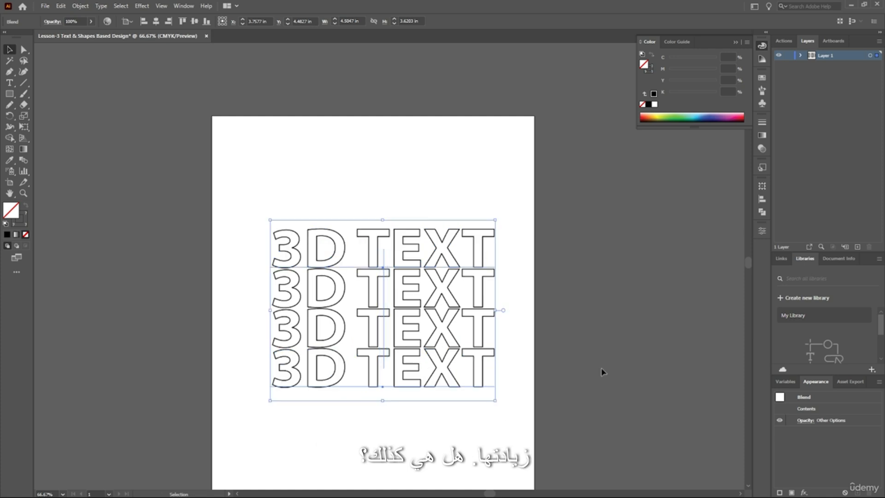
{"action": "left_click", "coordinate": [601, 367]}
{"action": "scroll", "coordinate": [496, 283], "scroll_direction": "down", "scroll_amount": 5}
Move the blend toward the artboard's middle and align it to the artboard's horizontal and vertical centre.
{"action": "left_click_drag", "start_coordinate": [420, 272], "coordinate": [398, 311]}
{"action": "scroll", "coordinate": [549, 259], "scroll_direction": "down", "scroll_amount": 1}
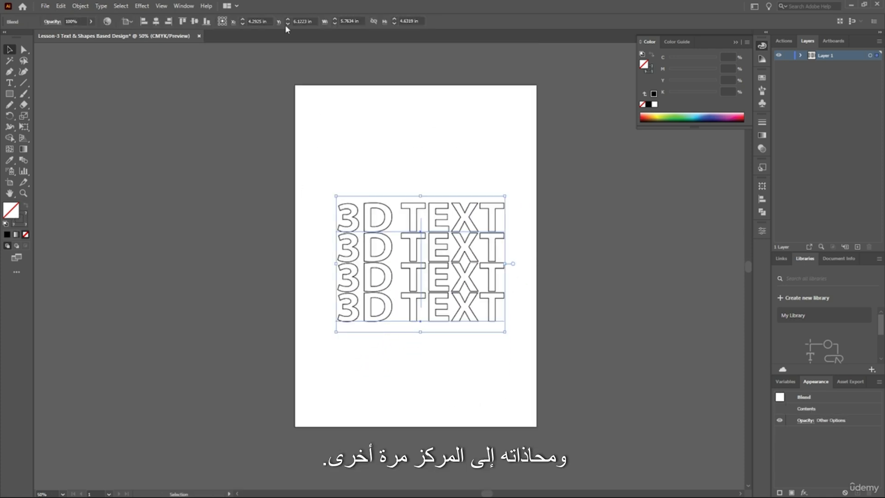
{"action": "left_click", "coordinate": [194, 20]}
{"action": "left_click", "coordinate": [156, 21]}
{"action": "left_click", "coordinate": [534, 183]}
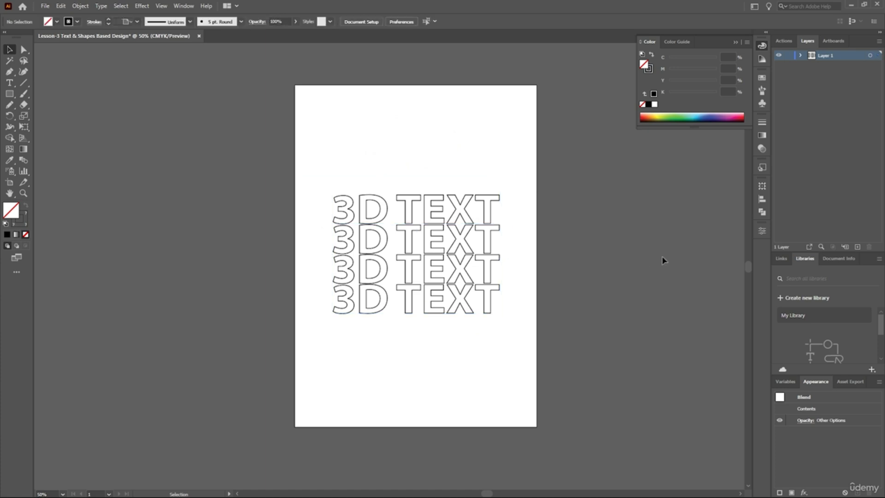
Collapse the colour settings and fill the "3D TEXT" blend with white (#FFFFFF).
{"action": "left_click", "coordinate": [762, 48]}
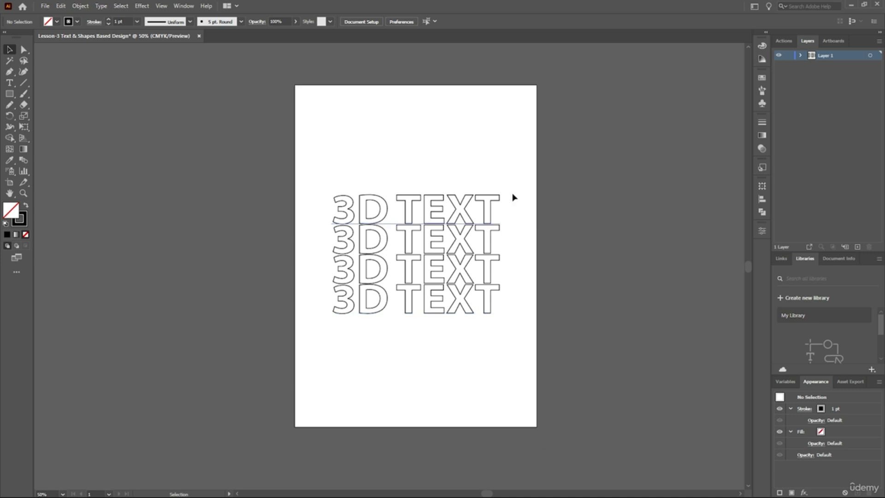
{"action": "left_click", "coordinate": [407, 306]}
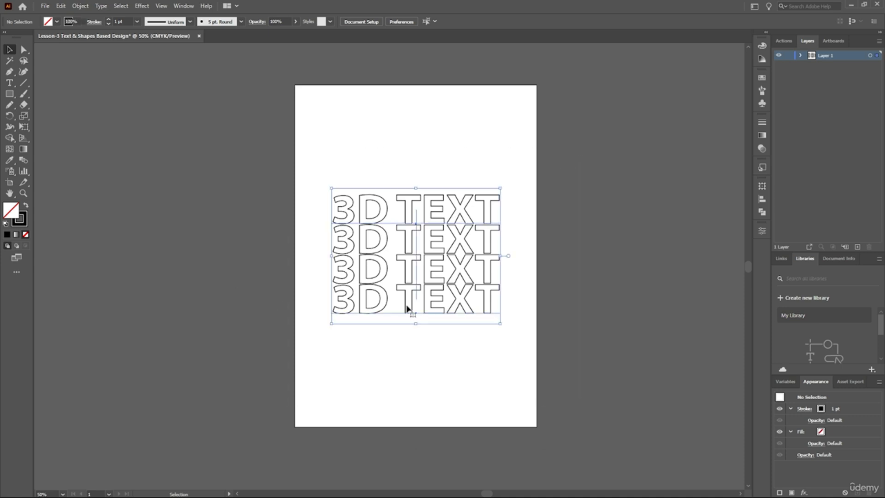
{"action": "double_click", "coordinate": [15, 213]}
{"action": "left_click", "coordinate": [387, 146]}
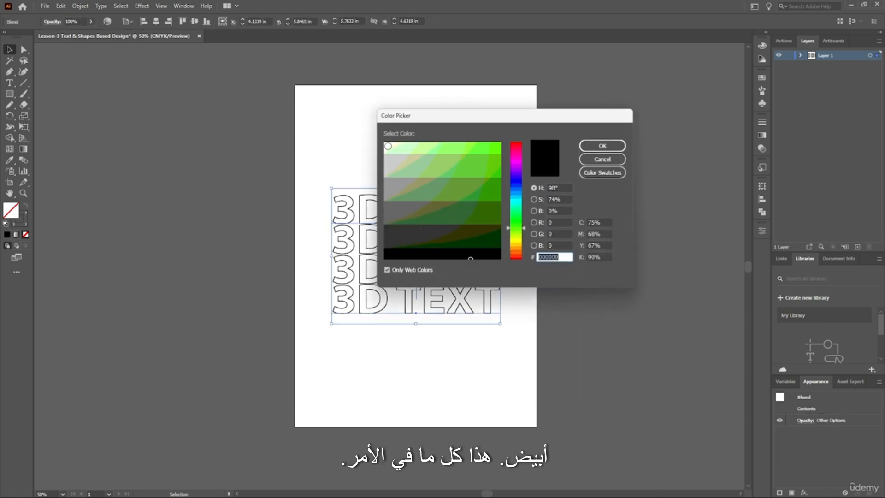
{"action": "left_click", "coordinate": [605, 149]}
{"action": "left_click", "coordinate": [476, 316]}
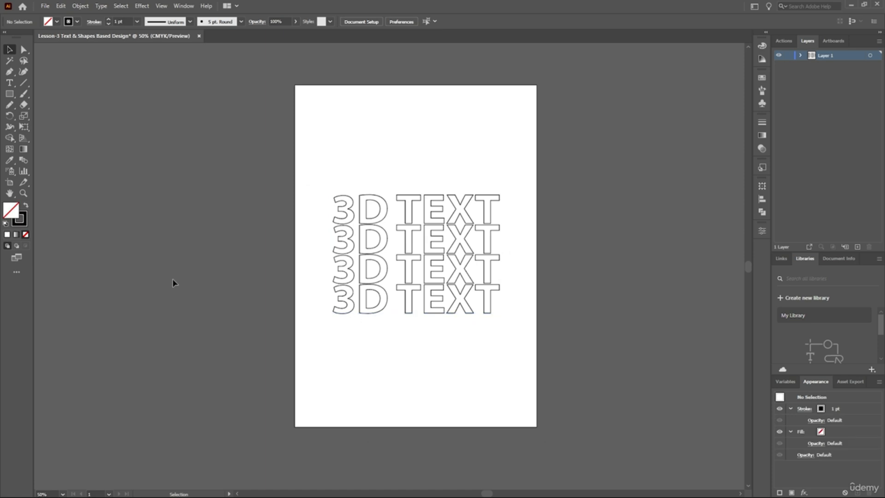
Reselect the blend and check its fill colour, keeping white (#FFFFFF).
{"action": "left_click_drag", "start_coordinate": [527, 165], "coordinate": [326, 304]}
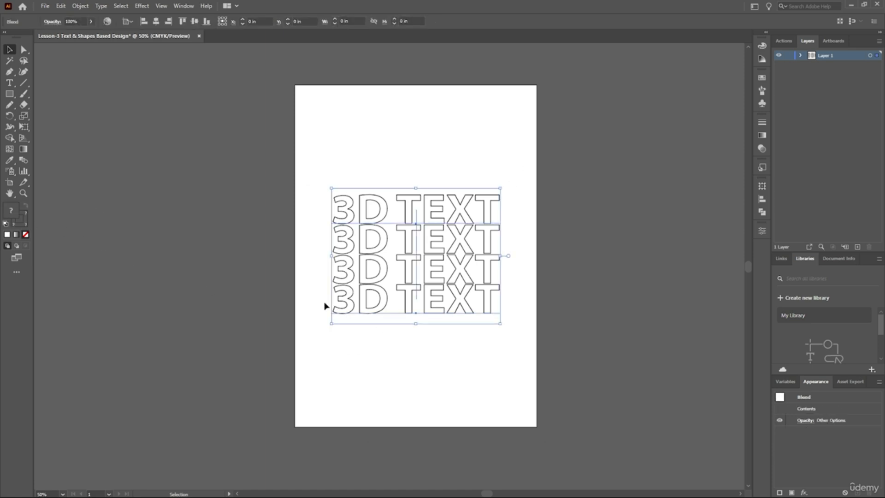
{"action": "double_click", "coordinate": [12, 212]}
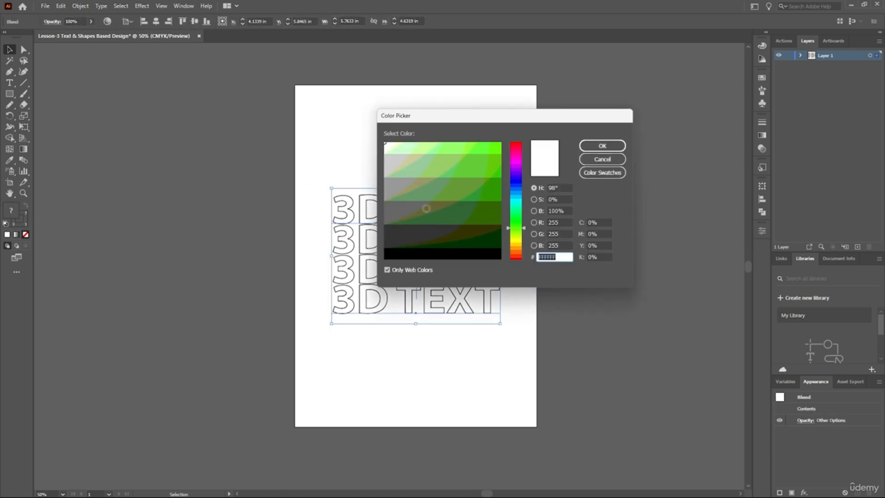
{"action": "left_click", "coordinate": [602, 145]}
{"action": "left_click", "coordinate": [322, 332]}
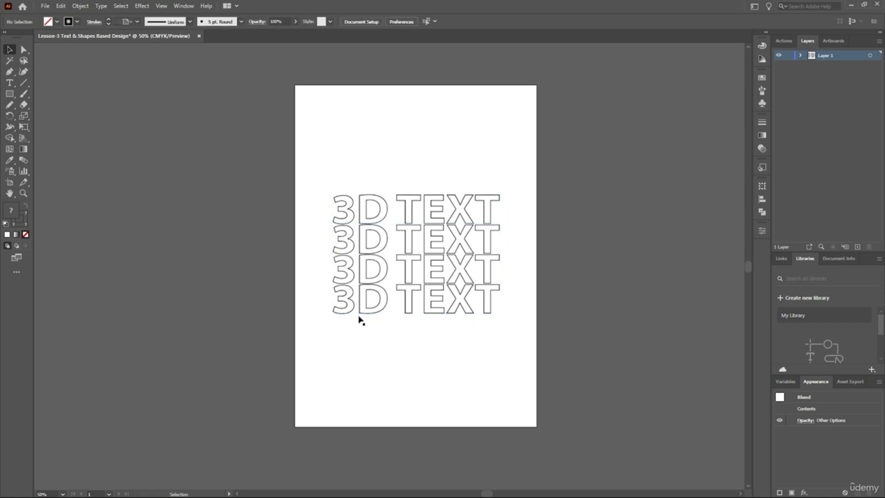
{"action": "left_click", "coordinate": [366, 306]}
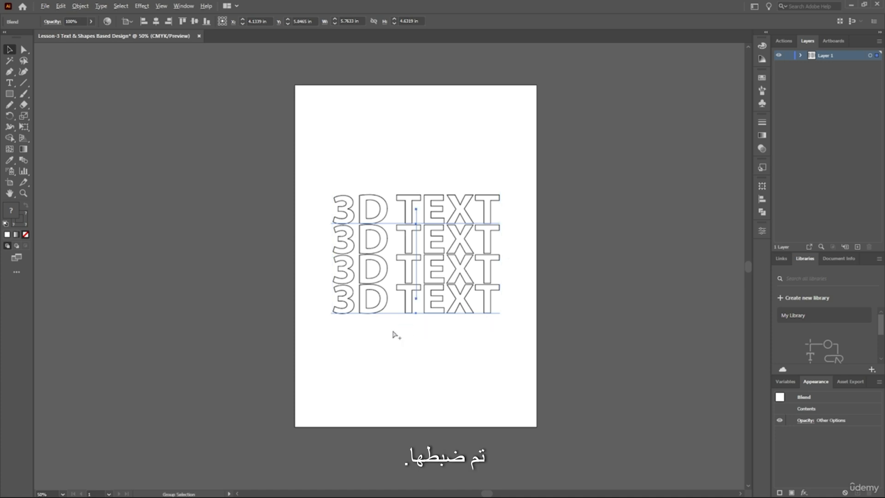
{"action": "scroll", "coordinate": [509, 310], "scroll_direction": "up", "scroll_amount": 1}
{"action": "left_click", "coordinate": [563, 307]}
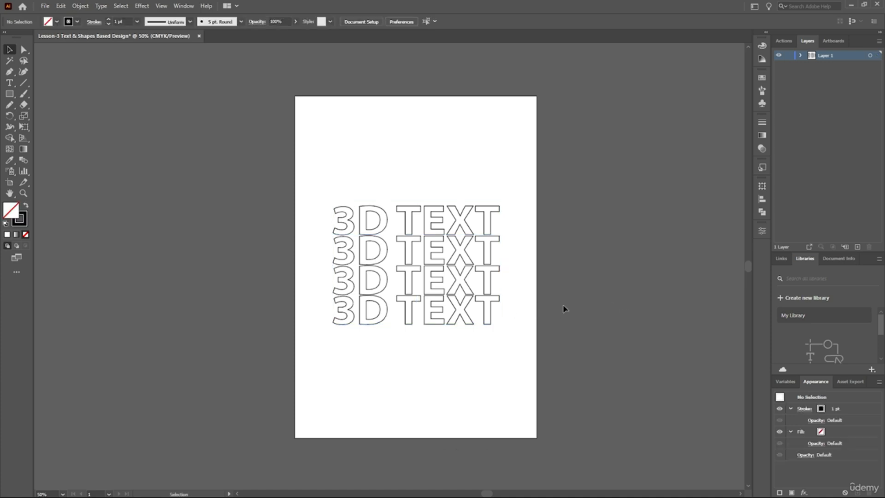
Select all the artwork and reapply white (#FFFFFF) as its solid fill colour.
{"action": "key", "text": "ctrl+a"}
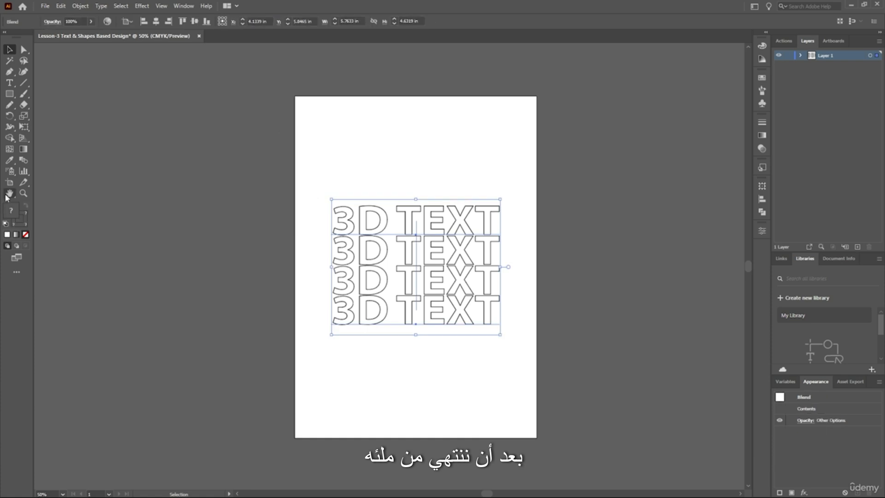
{"action": "double_click", "coordinate": [10, 213]}
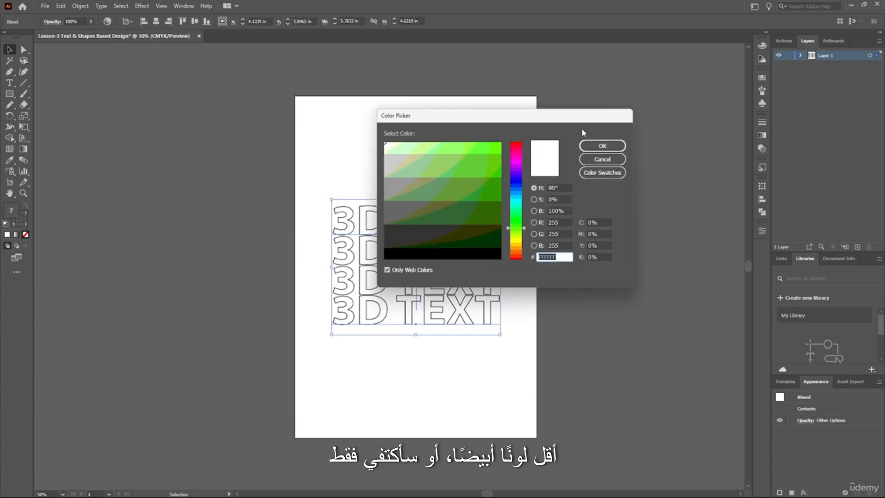
{"action": "left_click", "coordinate": [602, 146]}
{"action": "left_click", "coordinate": [8, 235]}
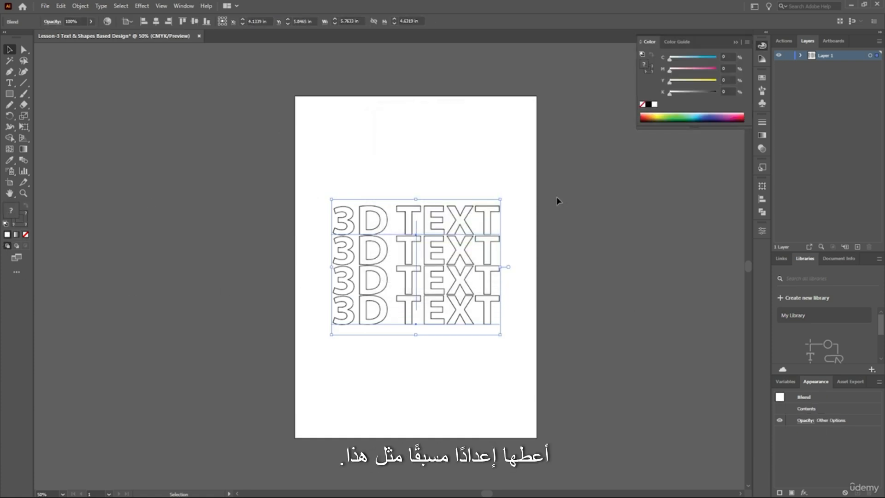
{"action": "left_click", "coordinate": [572, 279]}
Set the blend's spacing to Specified Steps with 5 steps.
{"action": "scroll", "coordinate": [548, 231], "scroll_direction": "up", "scroll_amount": 1}
{"action": "left_click_drag", "start_coordinate": [537, 208], "coordinate": [339, 359]}
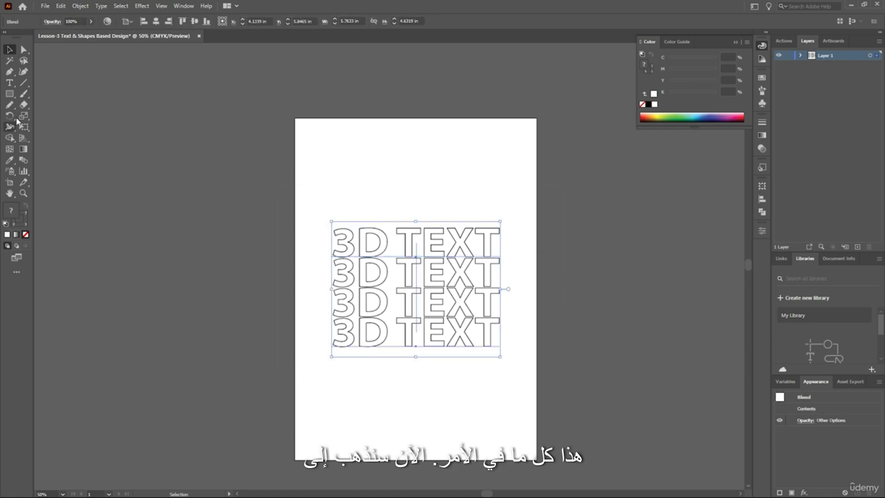
{"action": "left_click", "coordinate": [82, 6]}
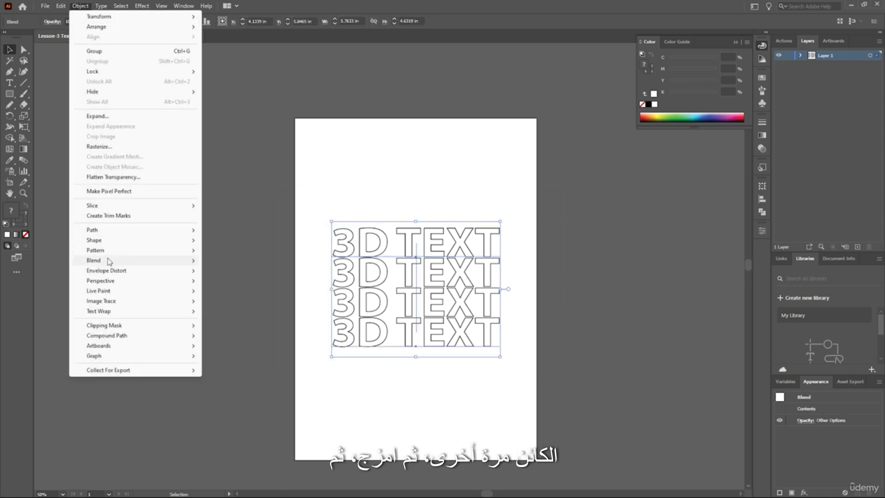
{"action": "mouse_move", "coordinate": [97, 260]}
{"action": "left_click", "coordinate": [247, 290]}
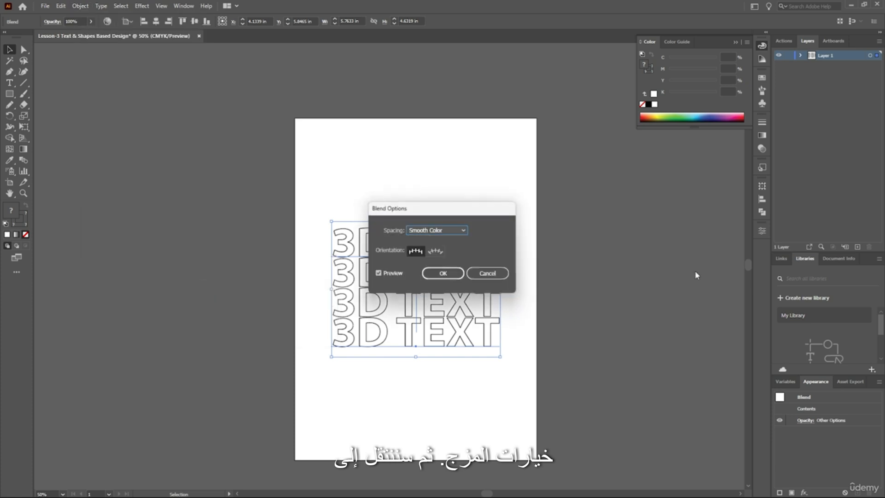
{"action": "left_click", "coordinate": [433, 233]}
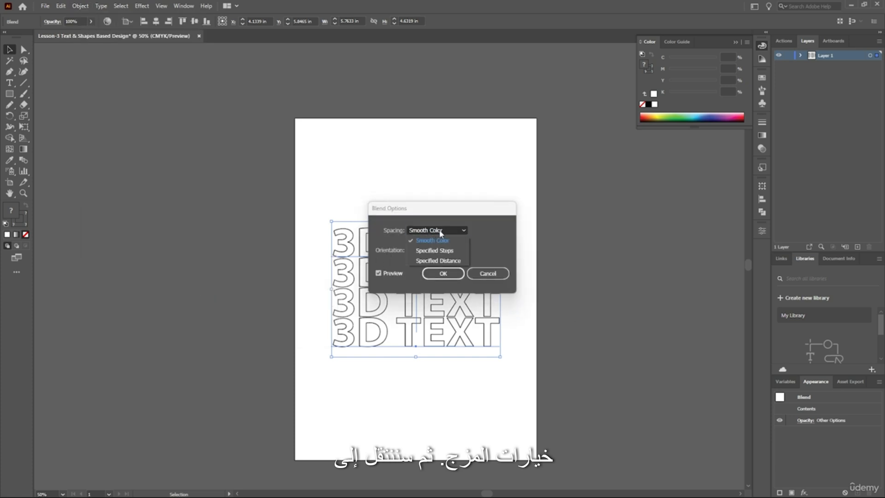
{"action": "left_click", "coordinate": [430, 252]}
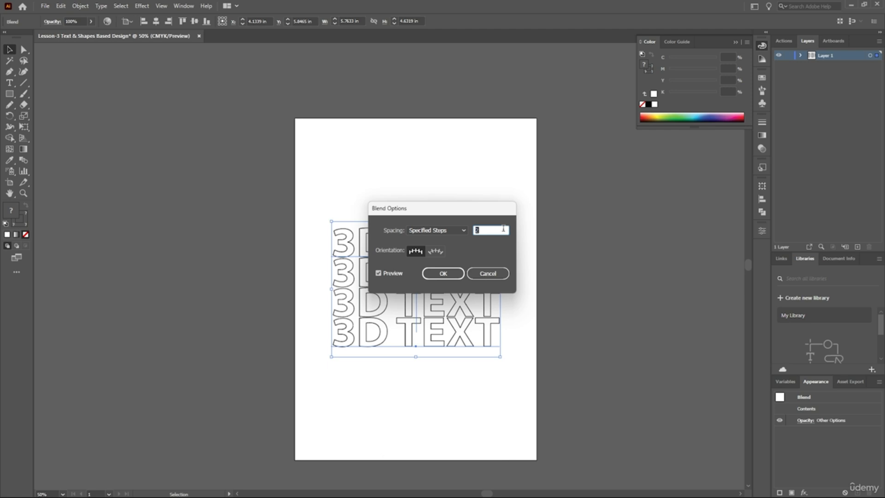
{"action": "type", "text": "5"}
{"action": "left_click", "coordinate": [442, 273]}
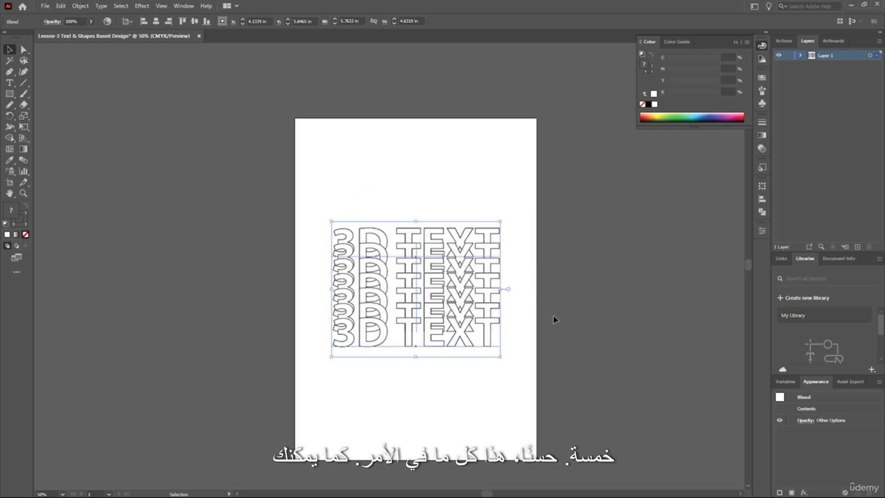
{"action": "left_click", "coordinate": [544, 410]}
Select the "3D TEXT" blend and reverse its stacking order front to back.
{"action": "scroll", "coordinate": [424, 356], "scroll_direction": "up", "scroll_amount": 3}
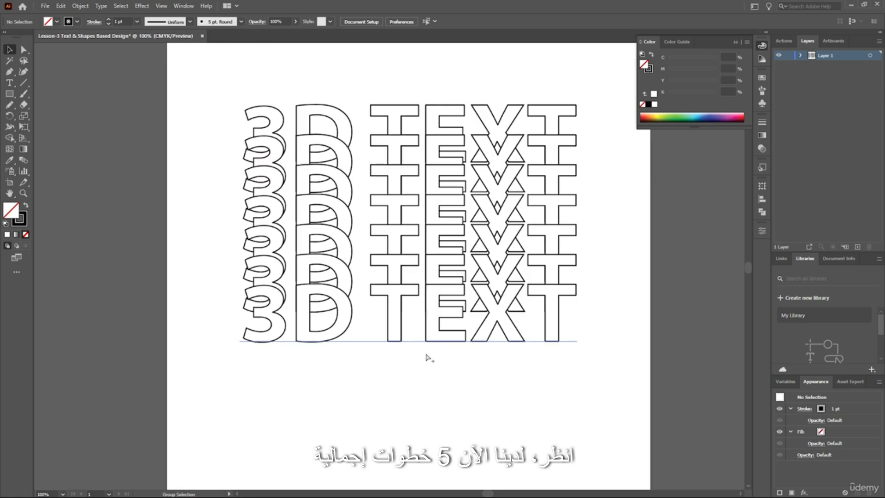
{"action": "scroll", "coordinate": [500, 345], "scroll_direction": "down", "scroll_amount": 2}
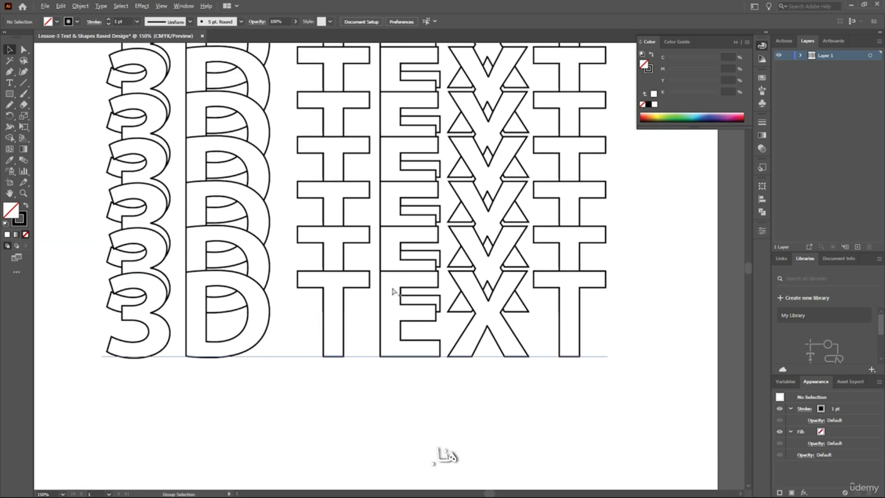
{"action": "scroll", "coordinate": [551, 337], "scroll_direction": "up", "scroll_amount": 1}
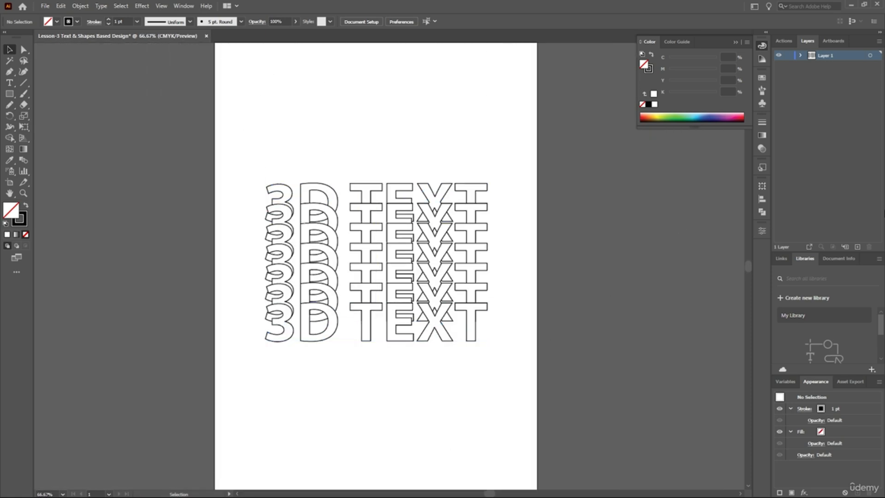
{"action": "key", "text": "ctrl+a"}
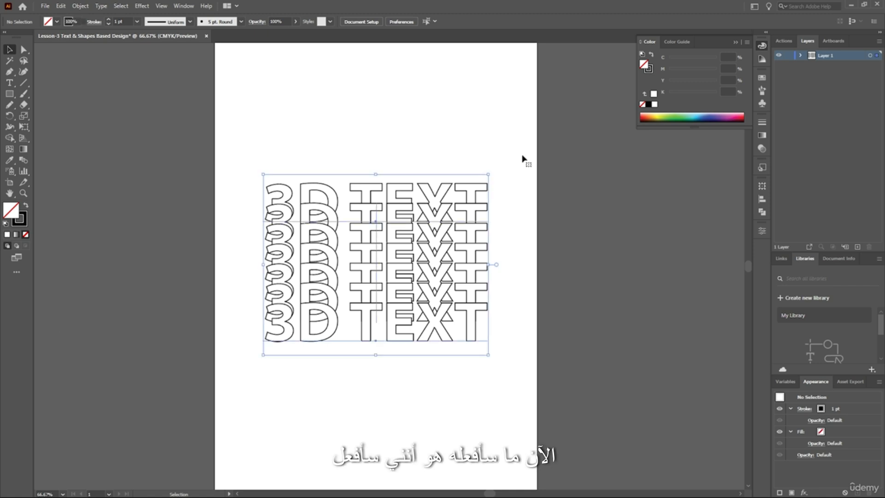
{"action": "left_click", "coordinate": [80, 6]}
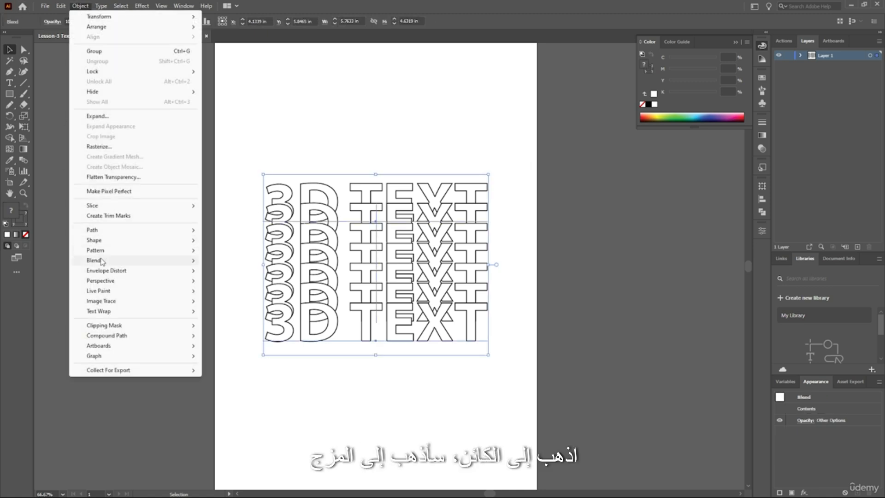
{"action": "mouse_move", "coordinate": [180, 260]}
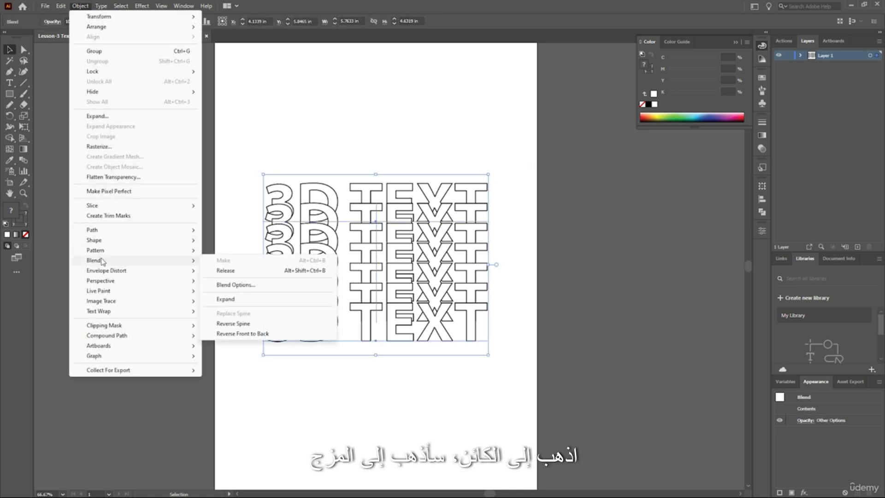
{"action": "left_click", "coordinate": [248, 334]}
{"action": "left_click", "coordinate": [560, 318]}
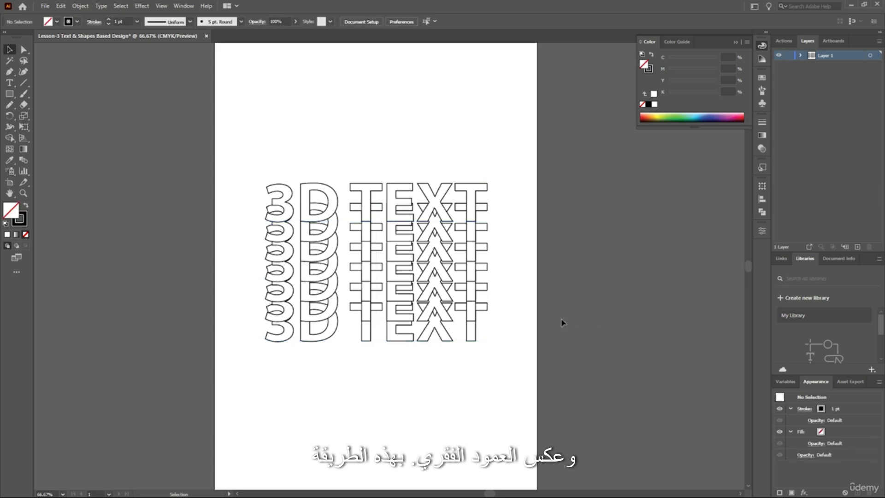
Examine the reversed blend up close and at full-page size, checking how the copies overlap.
{"action": "key", "text": "ctrl+y"}
{"action": "key", "text": "ctrl+1"}
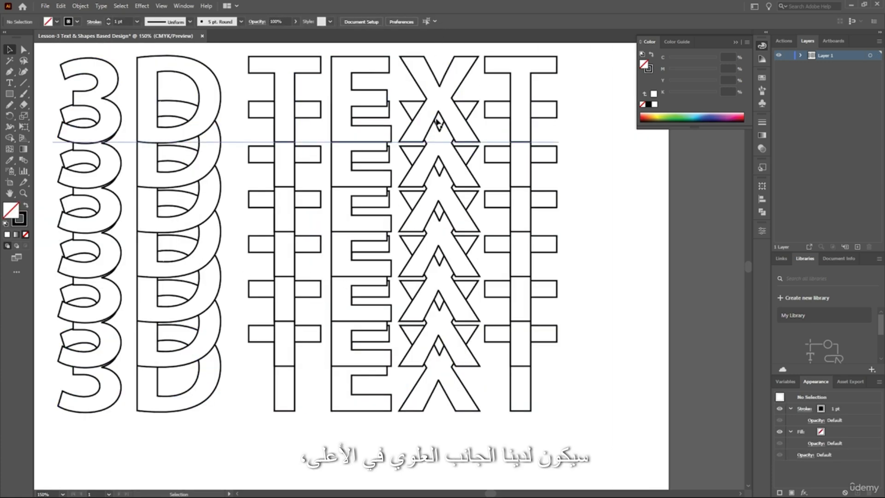
{"action": "scroll", "coordinate": [436, 122], "scroll_direction": "up", "scroll_amount": 1}
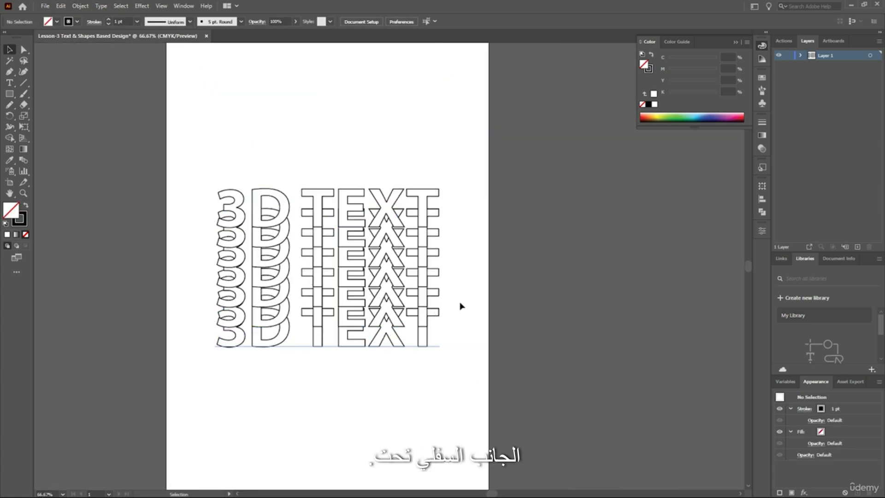
{"action": "scroll", "coordinate": [480, 283], "scroll_direction": "up", "scroll_amount": 2}
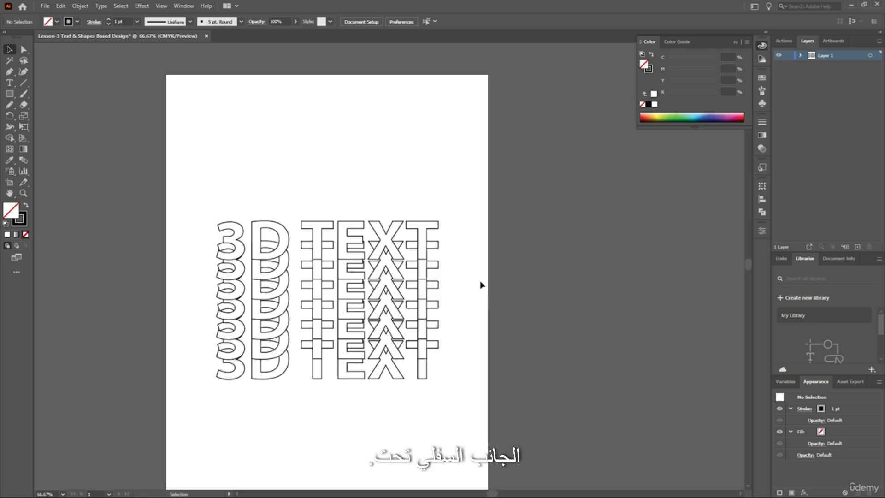
{"action": "scroll", "coordinate": [479, 285], "scroll_direction": "down", "scroll_amount": 1}
{"action": "scroll", "coordinate": [473, 283], "scroll_direction": "up", "scroll_amount": 2}
{"action": "scroll", "coordinate": [469, 280], "scroll_direction": "down", "scroll_amount": 1}
{"action": "left_click_drag", "start_coordinate": [464, 228], "coordinate": [296, 385]}
{"action": "left_click", "coordinate": [612, 316]}
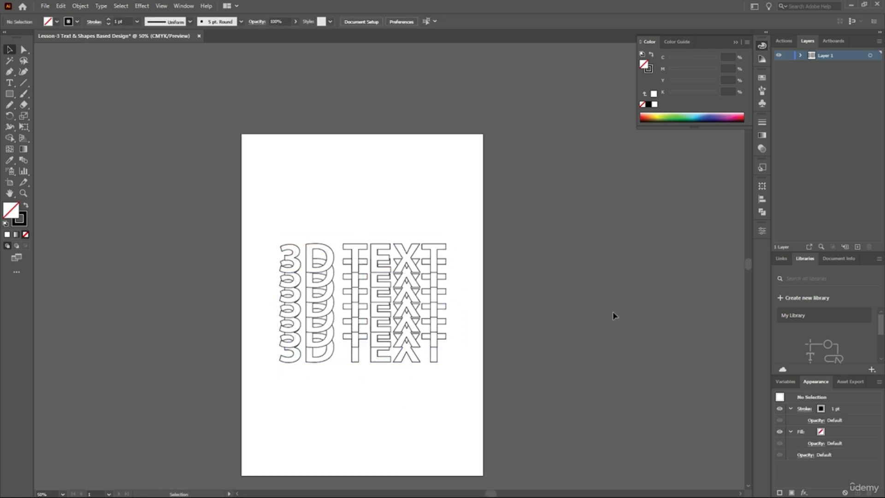
{"action": "scroll", "coordinate": [362, 293], "scroll_direction": "down", "scroll_amount": 1}
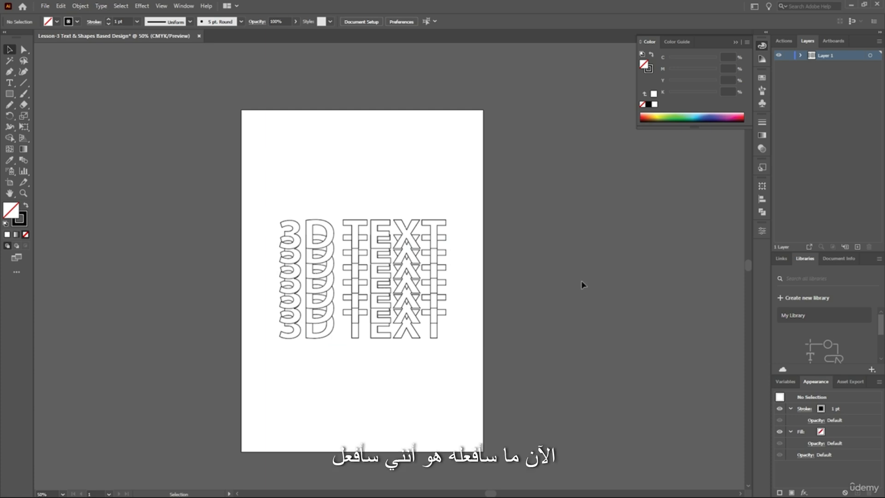
{"action": "key", "text": "ctrl+a"}
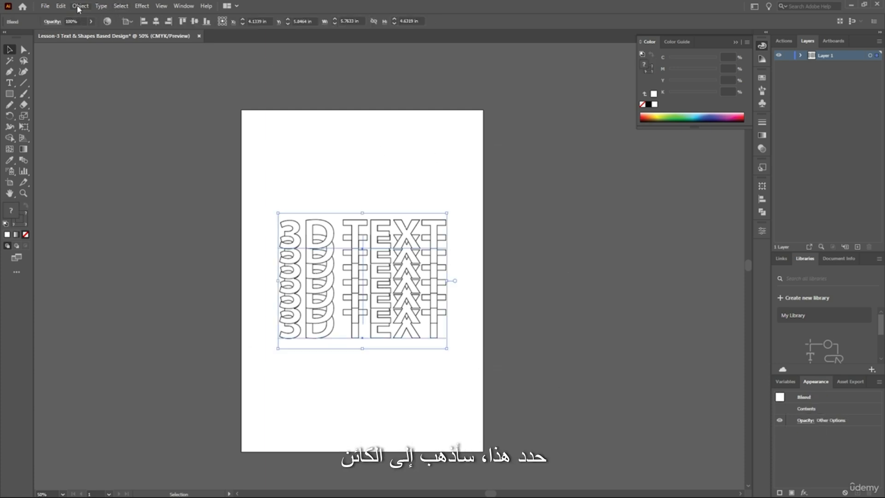
{"action": "left_click", "coordinate": [79, 7]}
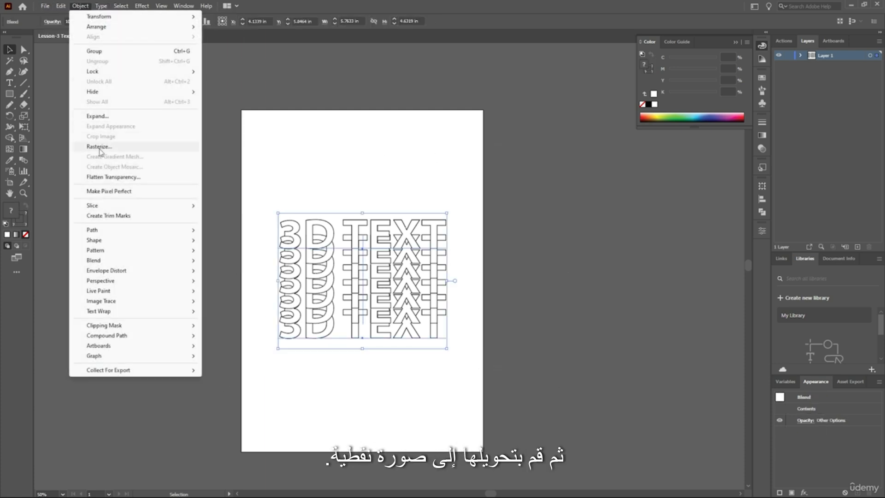
{"action": "left_click", "coordinate": [100, 146]}
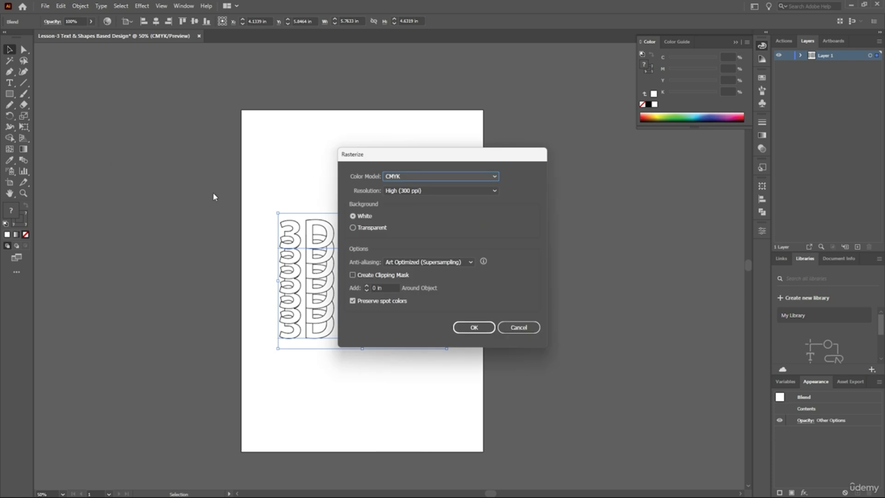
{"action": "left_click", "coordinate": [519, 327]}
Expand the selected "3D TEXT" blend into separate artwork, keeping the default expand options.
{"action": "left_click", "coordinate": [80, 6]}
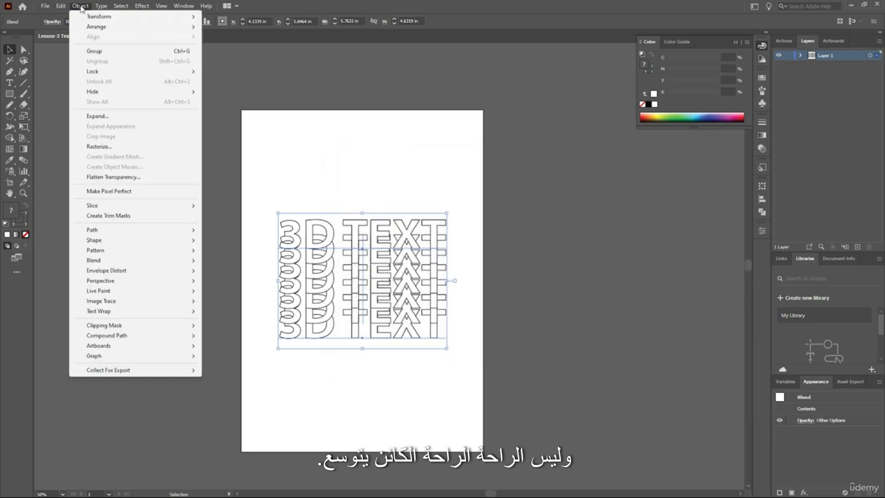
{"action": "left_click", "coordinate": [92, 116]}
{"action": "left_click", "coordinate": [708, 306]}
{"action": "left_click", "coordinate": [521, 316]}
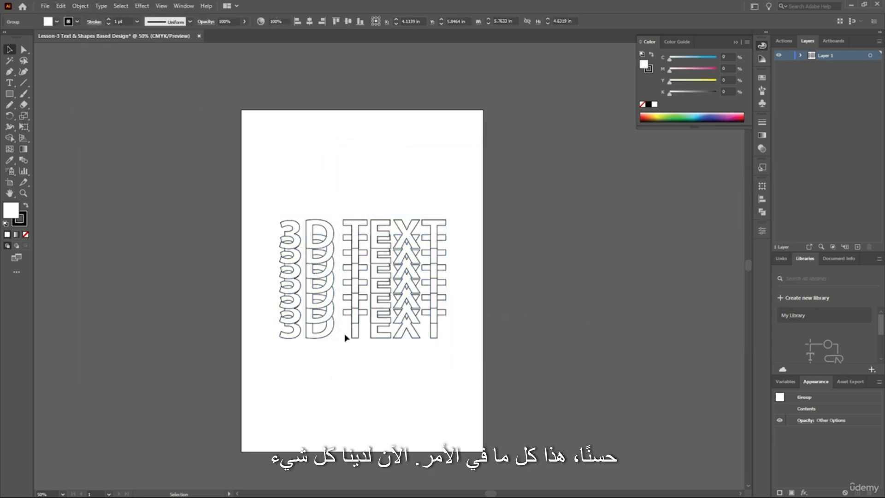
Select the expanded text group and ungroup it into individual lines.
{"action": "scroll", "coordinate": [330, 309], "scroll_direction": "up", "scroll_amount": 1}
{"action": "left_click", "coordinate": [382, 275]}
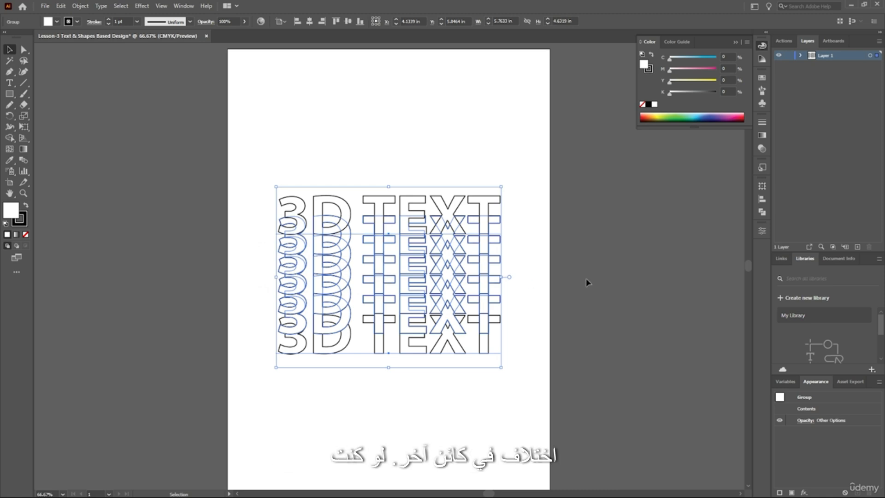
{"action": "key", "text": "a"}
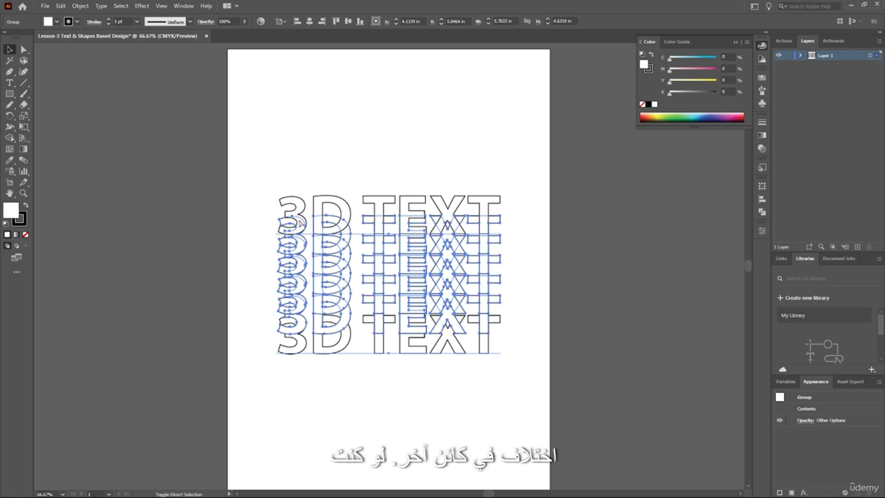
{"action": "left_click", "coordinate": [585, 292]}
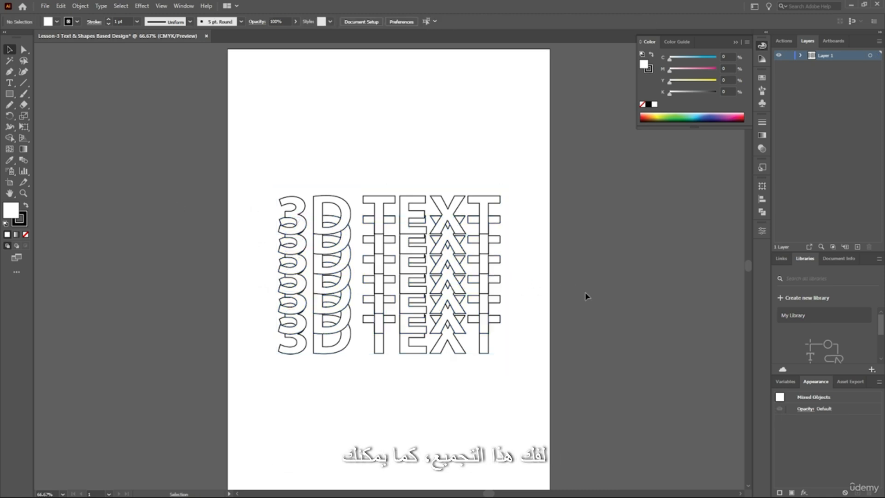
Try editing a single middle line of the text stack on its own, and undo the change.
{"action": "left_click", "coordinate": [287, 283]}
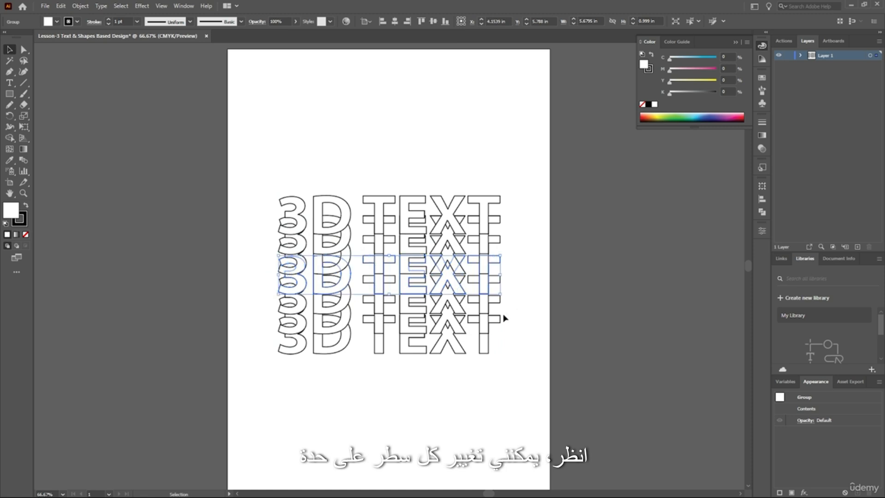
{"action": "left_click_drag", "start_coordinate": [483, 250], "coordinate": [503, 250]}
{"action": "key", "text": "ctrl+z"}
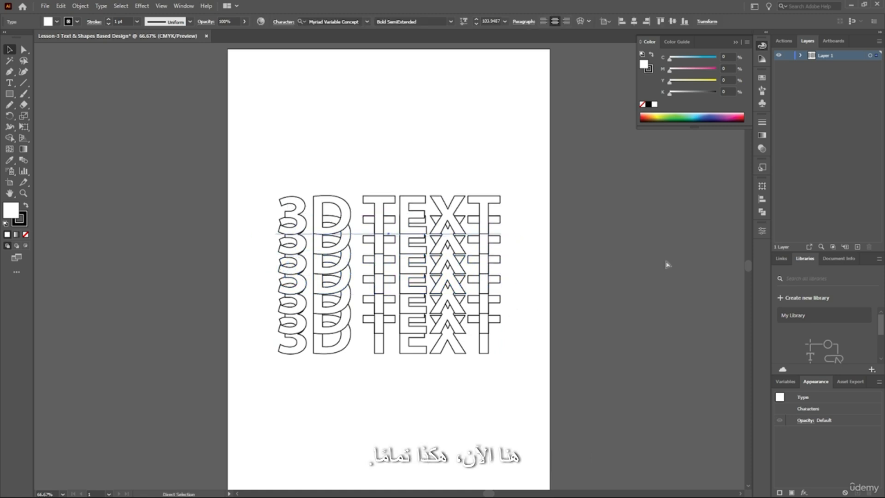
{"action": "left_click", "coordinate": [667, 264]}
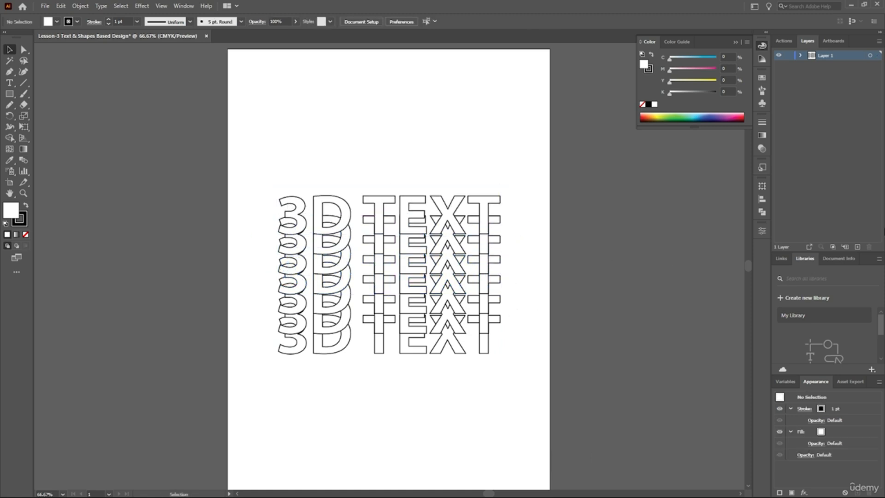
Reselect the whole stack, try moving individual "3D TEXT" lines out of it, and restore their positions.
{"action": "left_click_drag", "start_coordinate": [530, 109], "coordinate": [258, 383]}
{"action": "key", "text": "ctrl"}
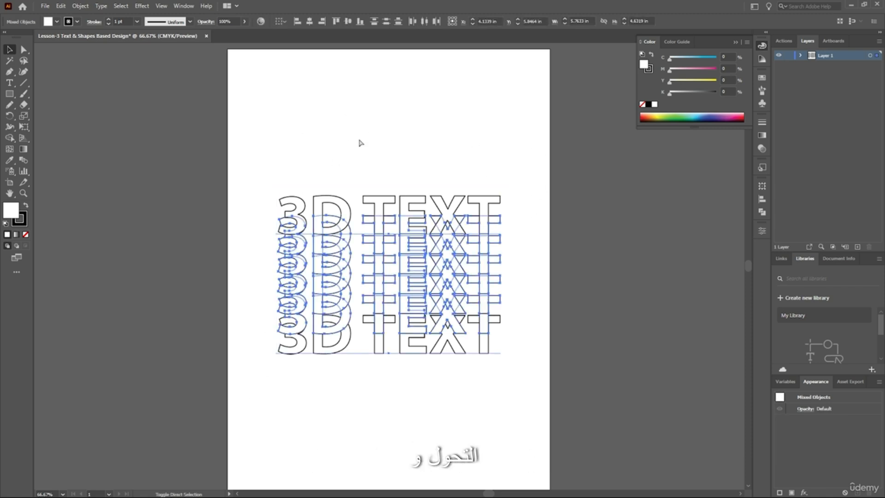
{"action": "left_click", "coordinate": [611, 244]}
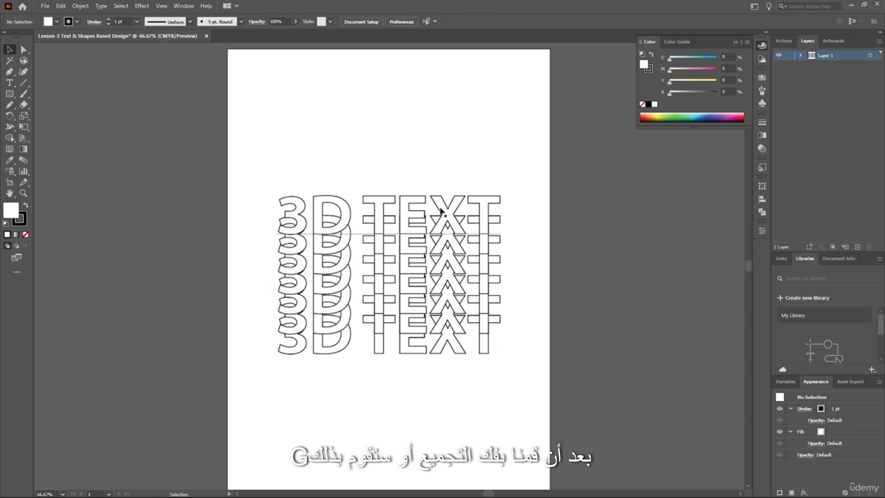
{"action": "left_click_drag", "start_coordinate": [446, 212], "coordinate": [454, 158]}
{"action": "left_click_drag", "start_coordinate": [462, 235], "coordinate": [313, 192]}
{"action": "left_click_drag", "start_coordinate": [450, 258], "coordinate": [512, 210]}
{"action": "mouse_move", "coordinate": [475, 264]}
{"action": "left_mouse_down"}
{"action": "mouse_move", "coordinate": [452, 247]}
{"action": "mouse_move", "coordinate": [417, 244]}
{"action": "mouse_move", "coordinate": [475, 257]}
{"action": "left_mouse_up"}
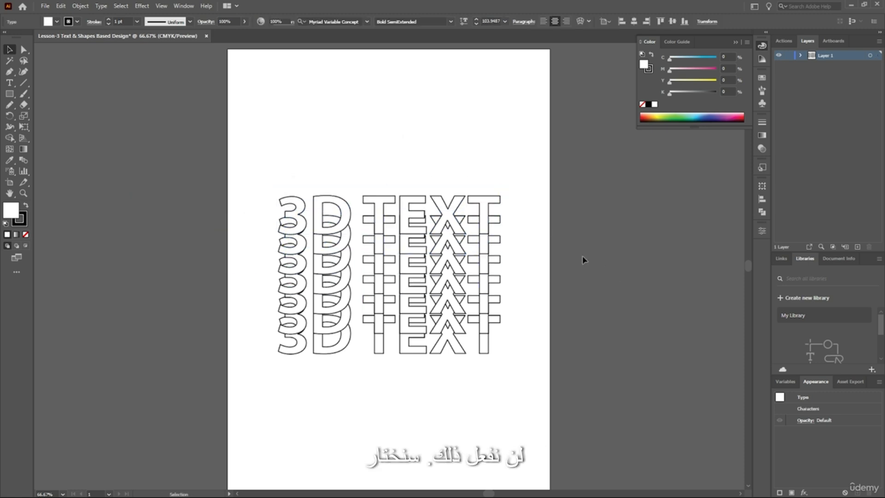
{"action": "left_click", "coordinate": [582, 255]}
Select all the text lines and start a 3D Extrude & Bevel effect with the Isometric Top position.
{"action": "left_click_drag", "start_coordinate": [221, 426], "coordinate": [372, 346]}
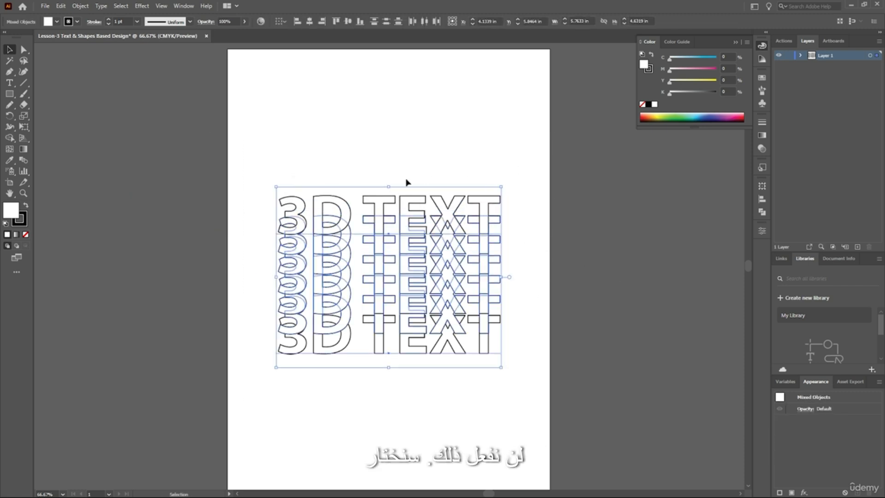
{"action": "left_click", "coordinate": [142, 5]}
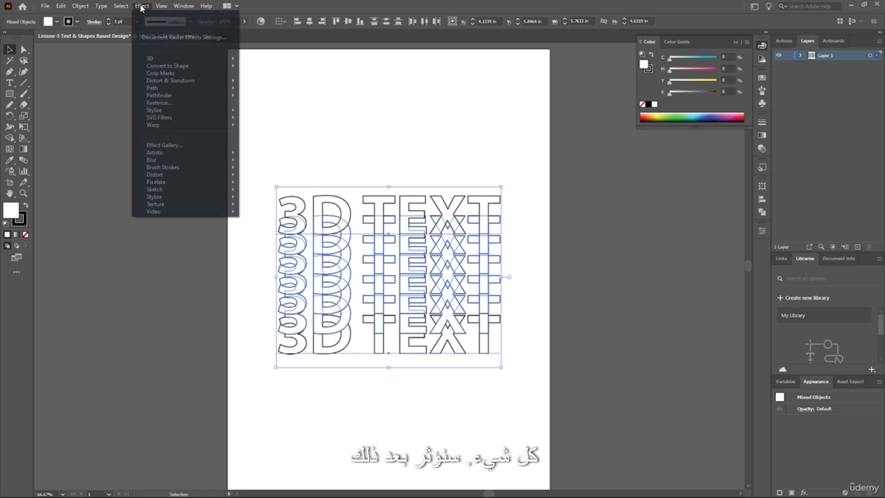
{"action": "mouse_move", "coordinate": [159, 59]}
{"action": "left_click", "coordinate": [274, 59]}
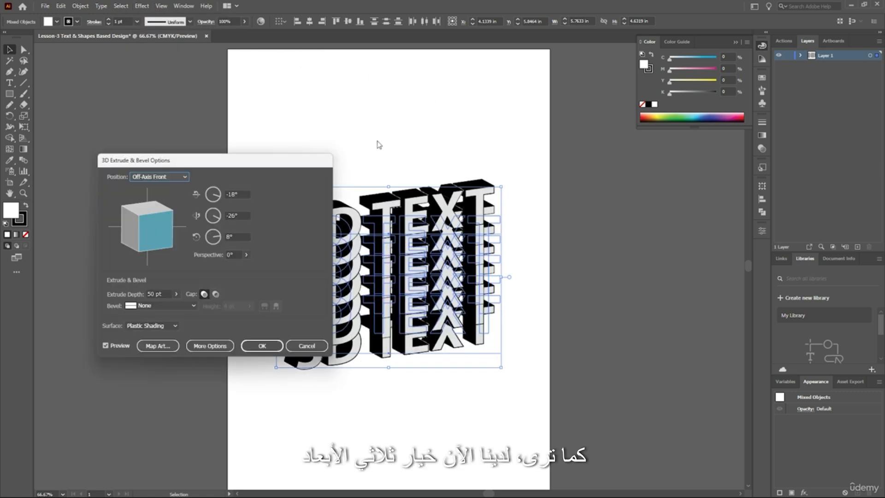
{"action": "left_click_drag", "start_coordinate": [287, 165], "coordinate": [208, 137]}
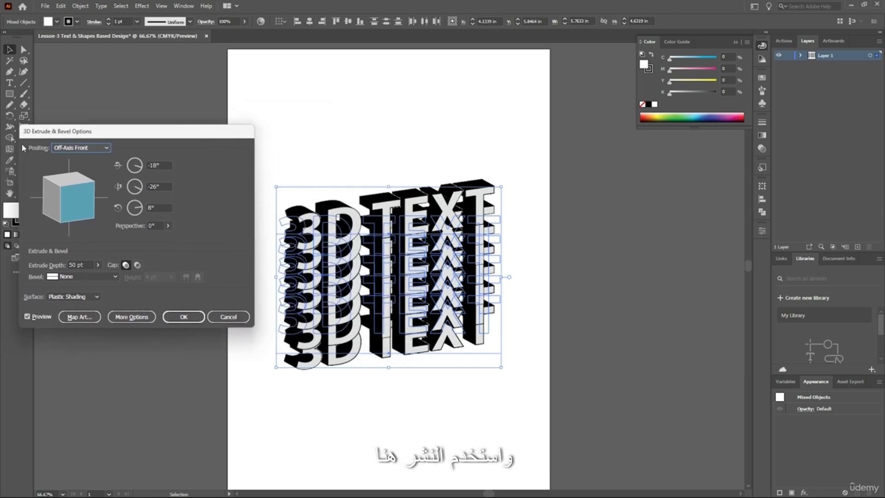
{"action": "left_click_drag", "start_coordinate": [48, 153], "coordinate": [96, 95]}
{"action": "left_click", "coordinate": [97, 109]}
{"action": "left_click", "coordinate": [97, 279]}
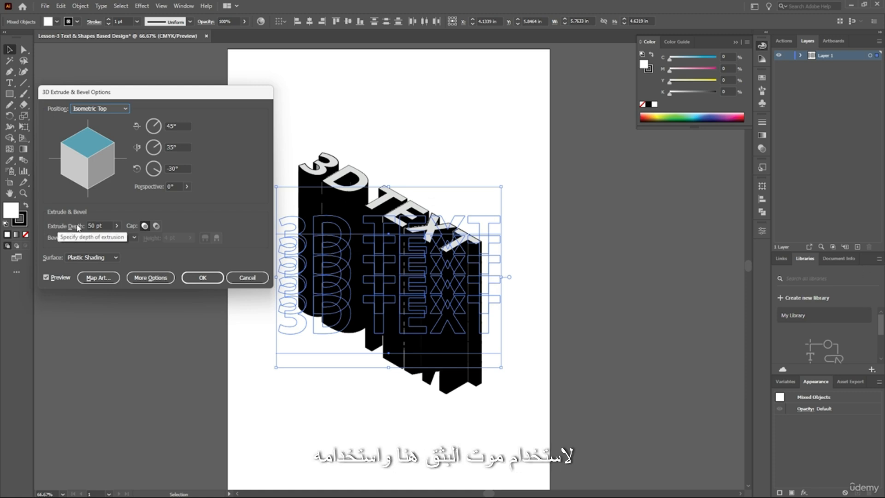
Set the extrude depth to 1 pt, preview and apply the 3D effect, and deselect the artwork.
{"action": "double_click", "coordinate": [92, 225]}
{"action": "type", "text": "1"}
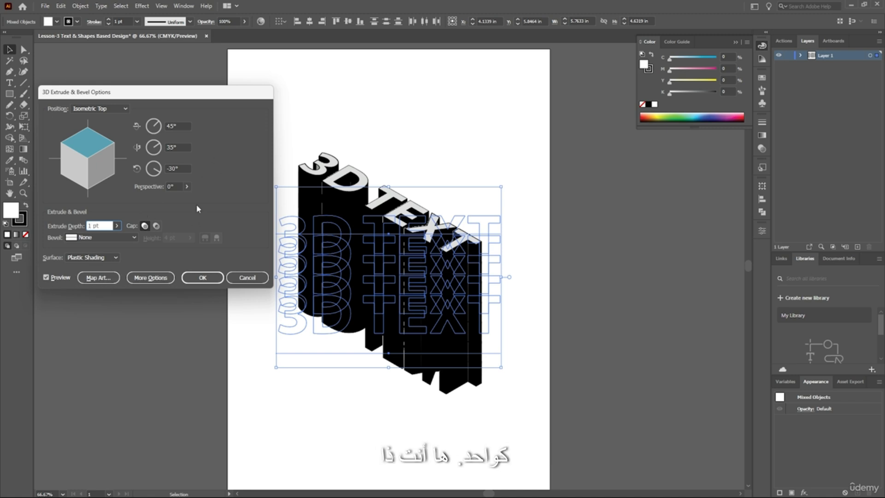
{"action": "left_click", "coordinate": [46, 277]}
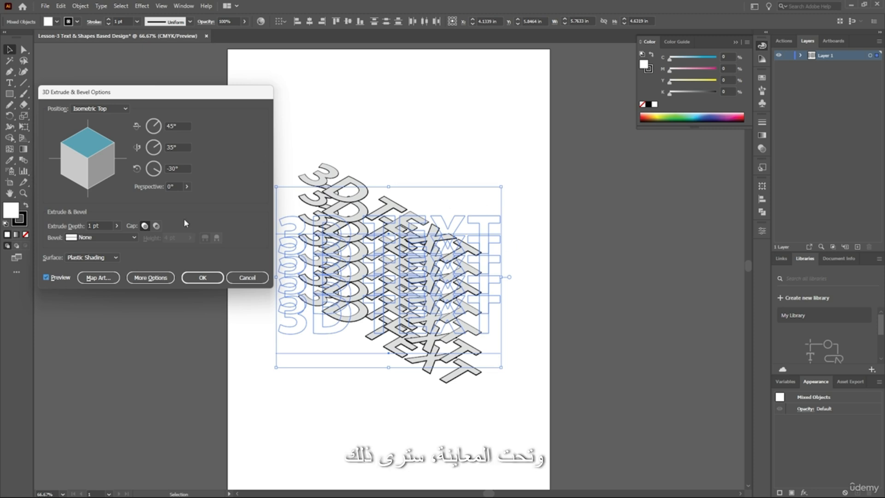
{"action": "left_click", "coordinate": [203, 278]}
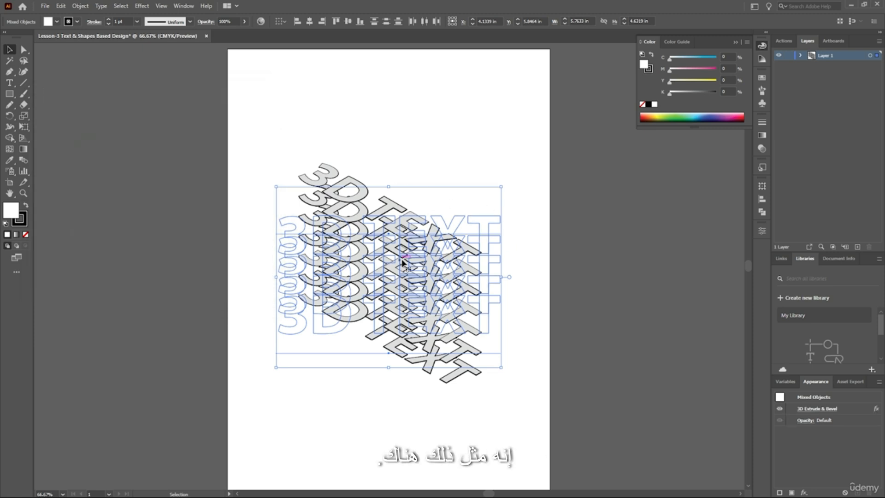
{"action": "left_click", "coordinate": [646, 222]}
{"action": "scroll", "coordinate": [382, 295], "scroll_direction": "up", "scroll_amount": 2}
{"action": "scroll", "coordinate": [459, 282], "scroll_direction": "down", "scroll_amount": 2}
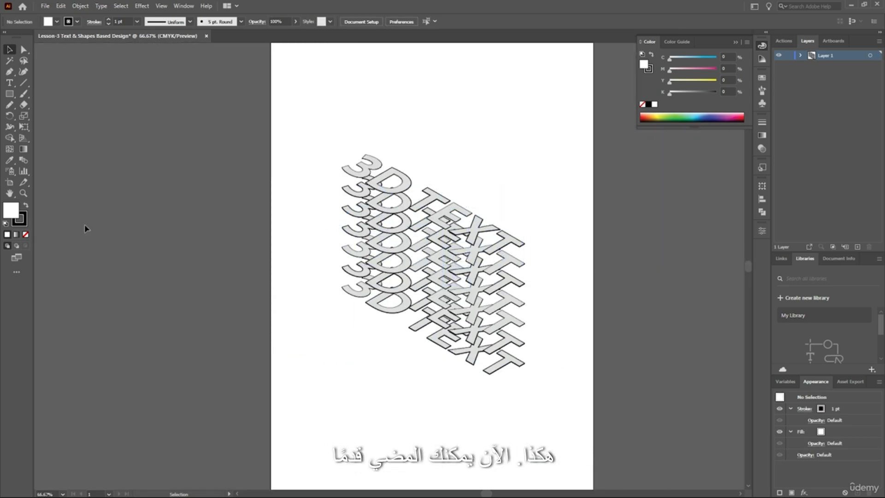
Fill the top "3D TEXT" line with bright green 66FF00 and deselect it.
{"action": "left_click", "coordinate": [432, 215]}
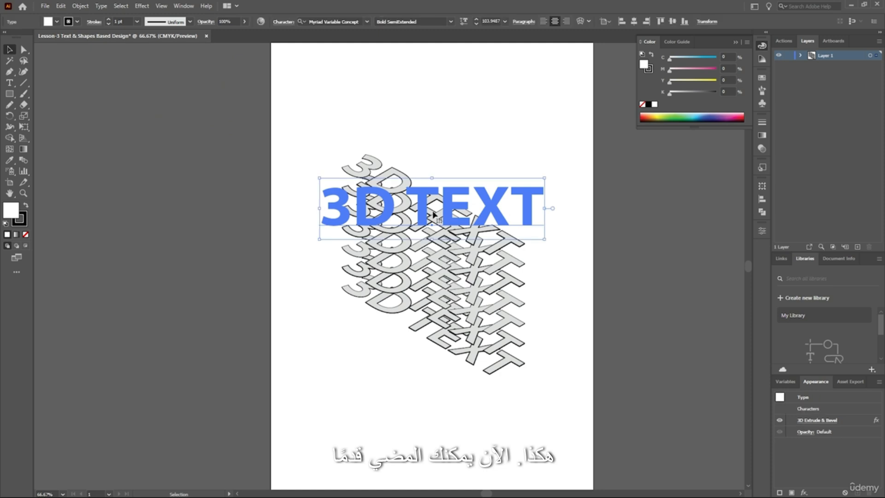
{"action": "double_click", "coordinate": [10, 207]}
{"action": "left_click", "coordinate": [496, 151]}
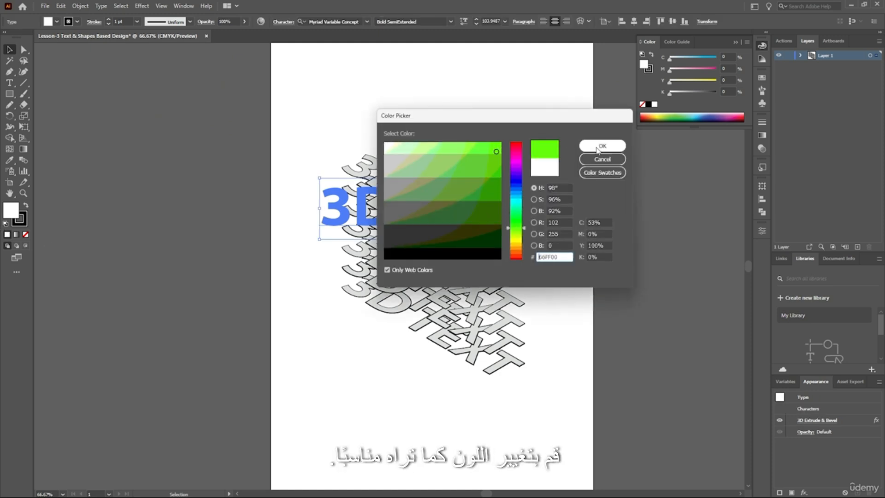
{"action": "left_click", "coordinate": [599, 148]}
{"action": "left_click", "coordinate": [676, 245]}
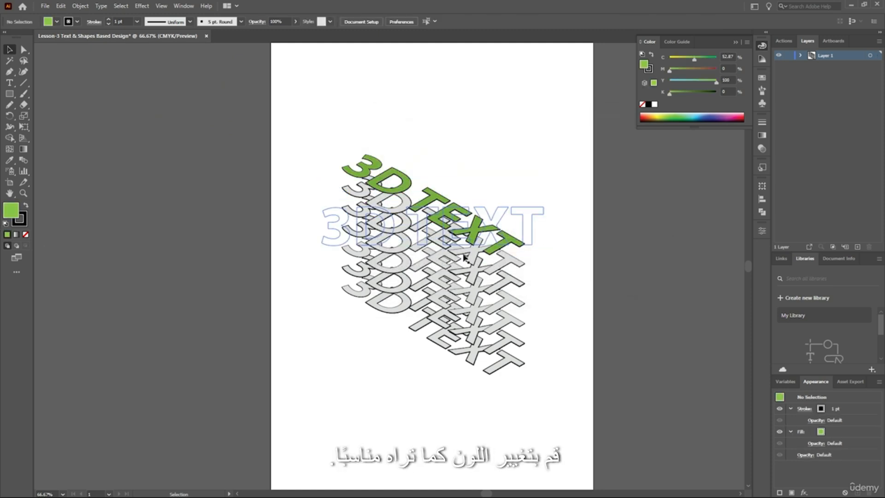
Fill the third "3D TEXT" line from the top with pure red FF0000 and deselect it.
{"action": "left_click", "coordinate": [507, 258]}
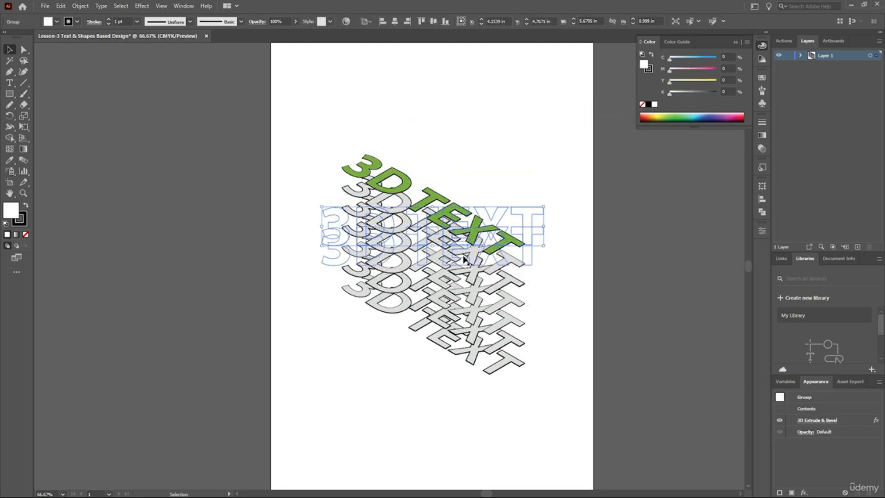
{"action": "double_click", "coordinate": [10, 210]}
{"action": "left_click_drag", "start_coordinate": [520, 173], "coordinate": [520, 140]}
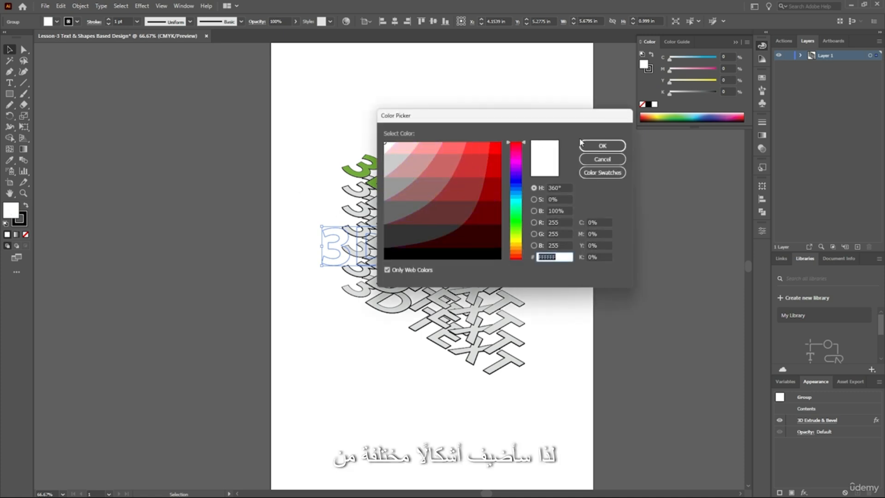
{"action": "left_click", "coordinate": [497, 146]}
{"action": "left_click", "coordinate": [602, 146]}
{"action": "left_click", "coordinate": [678, 257]}
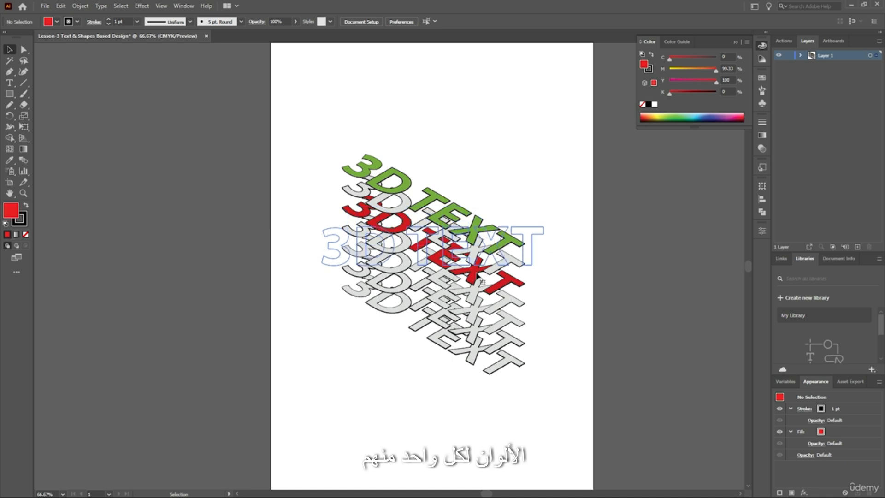
Change the red third line's fill to turquoise 00FFCC and deselect it.
{"action": "left_click", "coordinate": [479, 274]}
{"action": "double_click", "coordinate": [10, 210]}
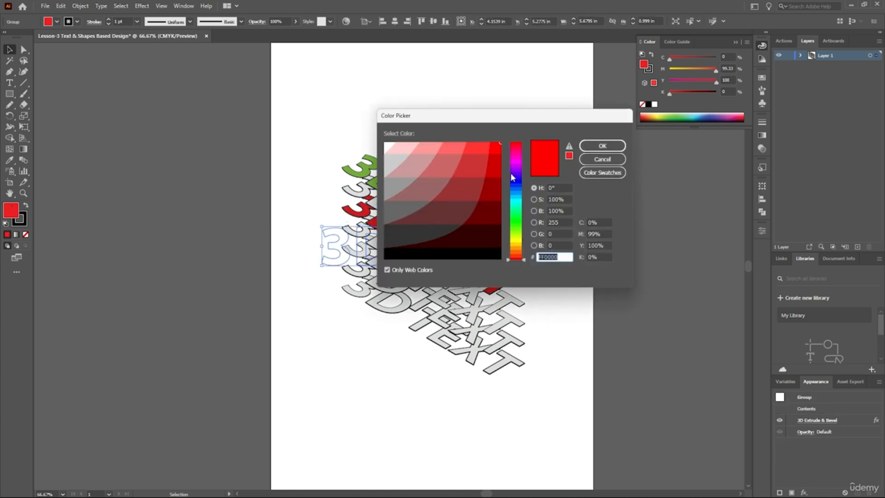
{"action": "left_click_drag", "start_coordinate": [518, 187], "coordinate": [518, 206]}
{"action": "left_click", "coordinate": [600, 145]}
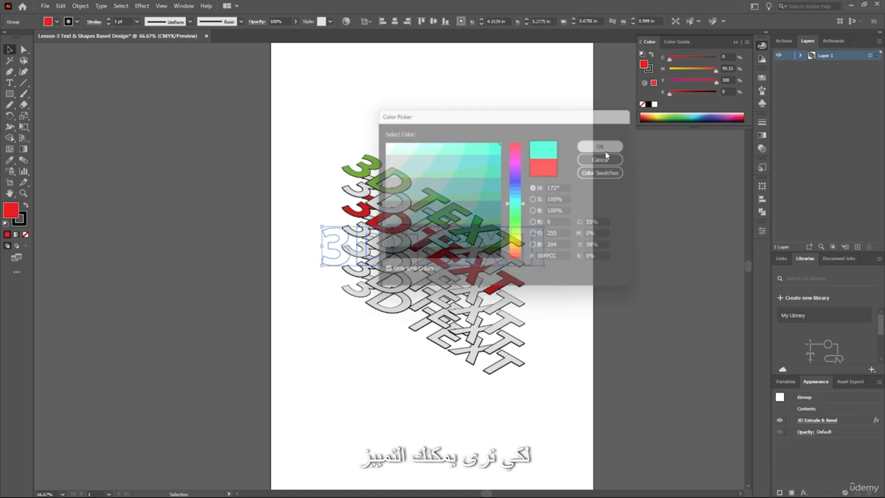
{"action": "left_click", "coordinate": [656, 228]}
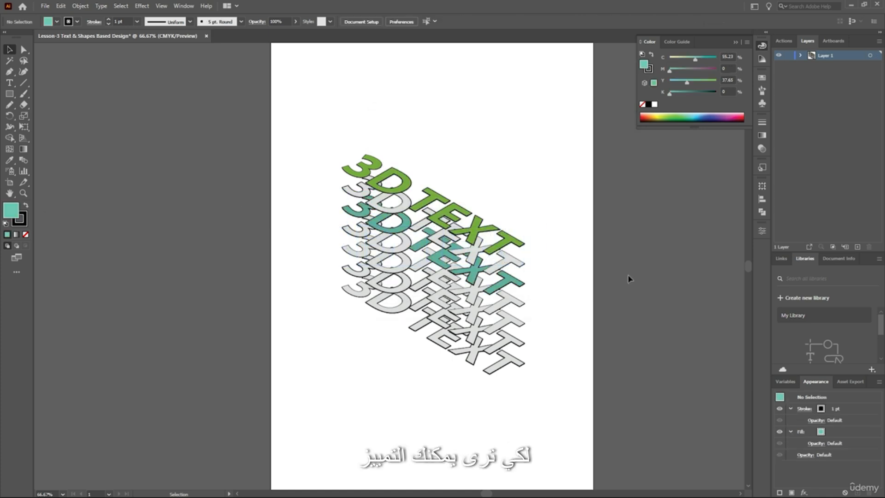
Fill the fourth "3D TEXT" line, just below the turquoise one, with red FF0000 and deselect it.
{"action": "left_click", "coordinate": [496, 263]}
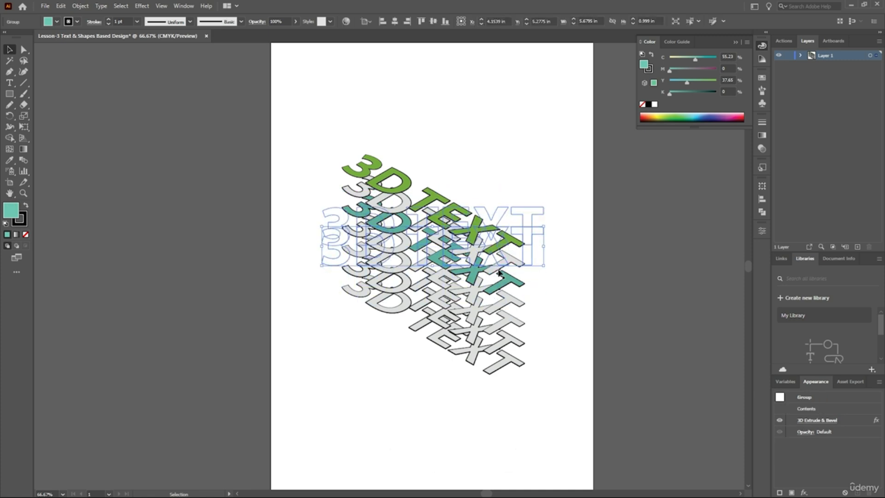
{"action": "left_click", "coordinate": [496, 280]}
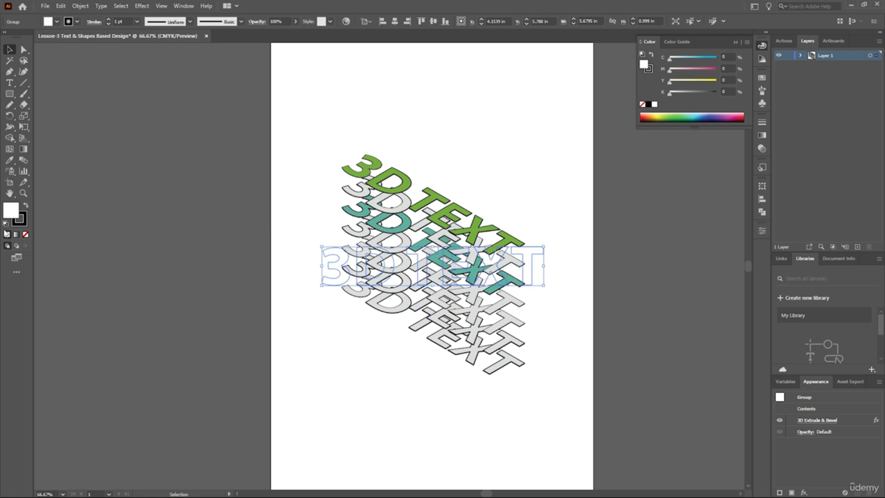
{"action": "double_click", "coordinate": [12, 213]}
{"action": "left_click", "coordinate": [499, 163]}
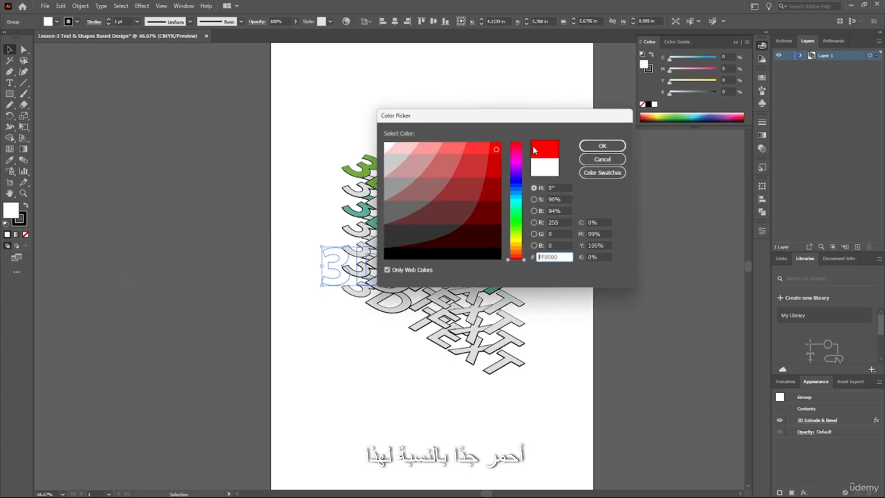
{"action": "left_click", "coordinate": [603, 146]}
{"action": "left_click", "coordinate": [640, 270]}
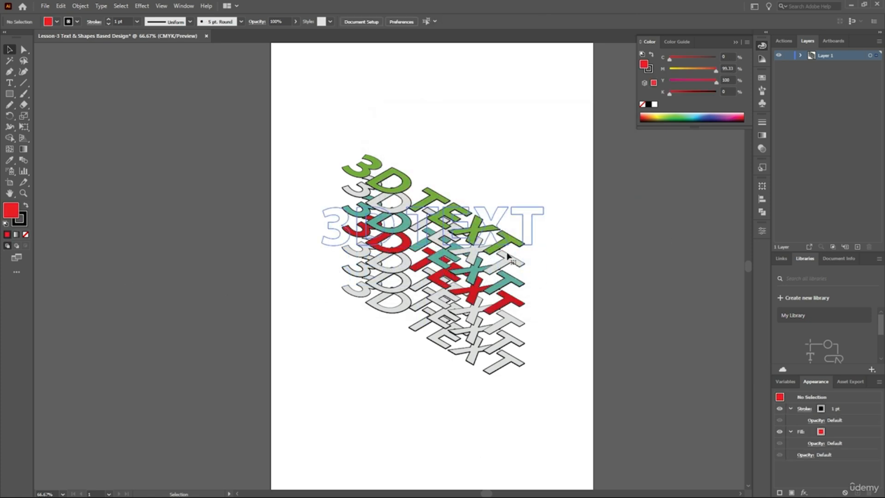
Fill the second "3D TEXT" line, between the green and turquoise ones, with dark red and deselect it.
{"action": "left_click", "coordinate": [508, 256]}
{"action": "double_click", "coordinate": [12, 213]}
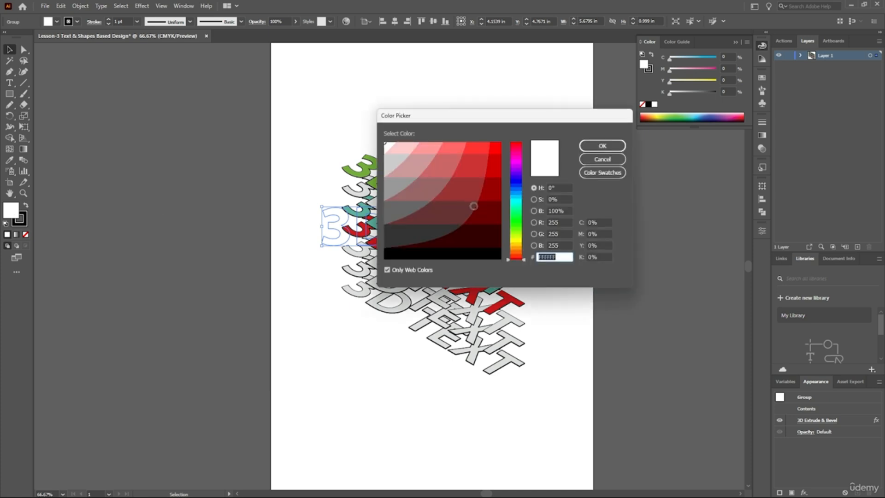
{"action": "left_click", "coordinate": [484, 208]}
{"action": "left_click", "coordinate": [597, 157]}
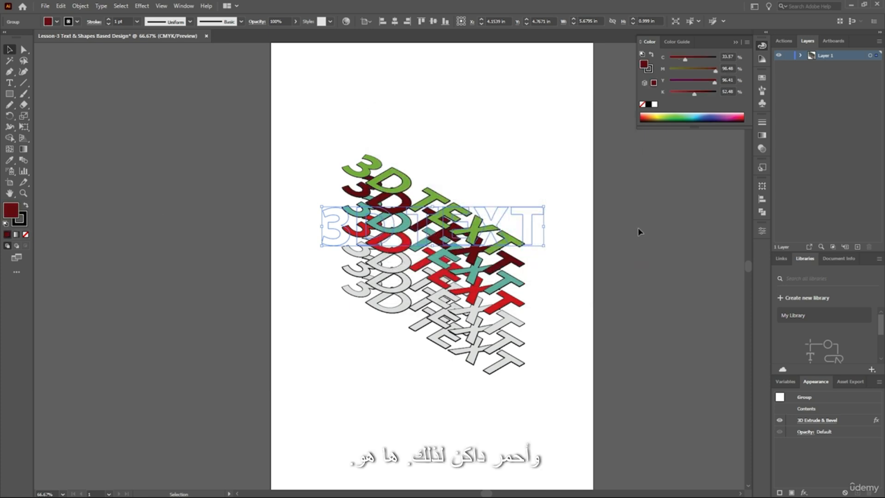
{"action": "left_click", "coordinate": [640, 232]}
Fill the bottom "3D TEXT" line with light blue 6699FF and deselect it.
{"action": "left_click", "coordinate": [491, 324]}
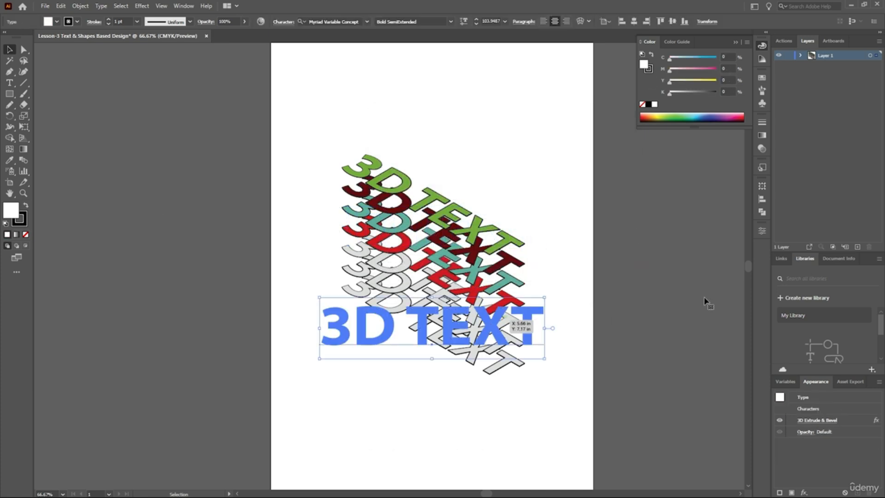
{"action": "double_click", "coordinate": [12, 213]}
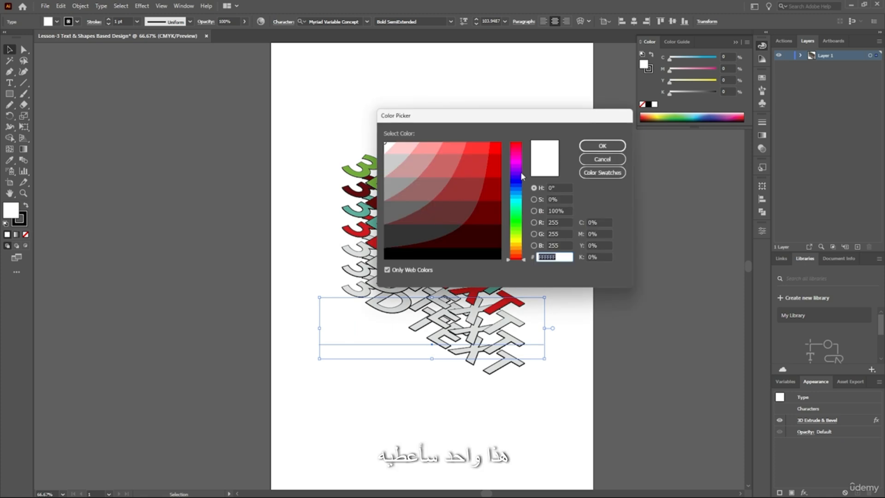
{"action": "left_click", "coordinate": [515, 187]}
{"action": "left_click", "coordinate": [438, 152]}
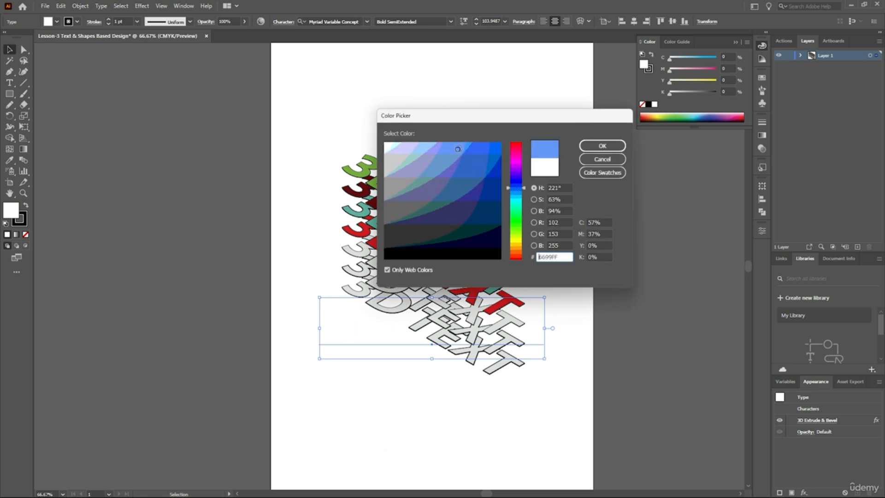
{"action": "left_click", "coordinate": [602, 145]}
{"action": "left_click", "coordinate": [642, 234]}
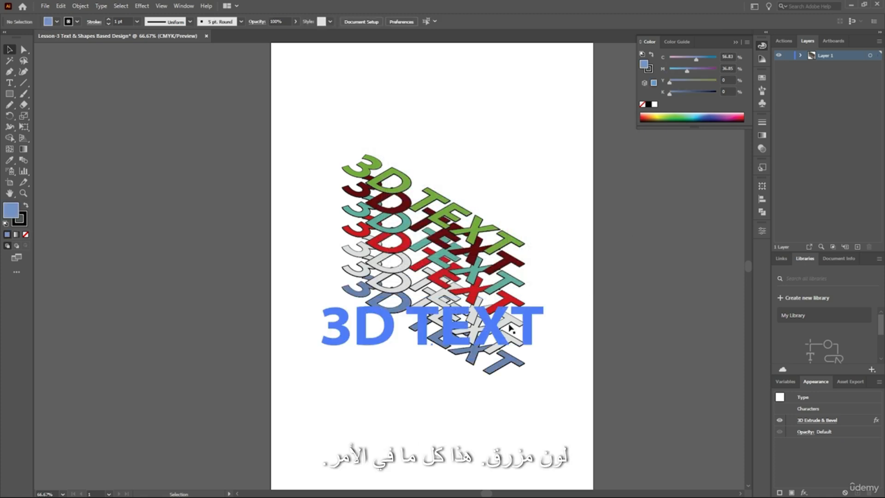
Try moving the blue, green, dark red, turquoise and red lines individually out of the stack.
{"action": "left_click_drag", "start_coordinate": [510, 328], "coordinate": [477, 315]}
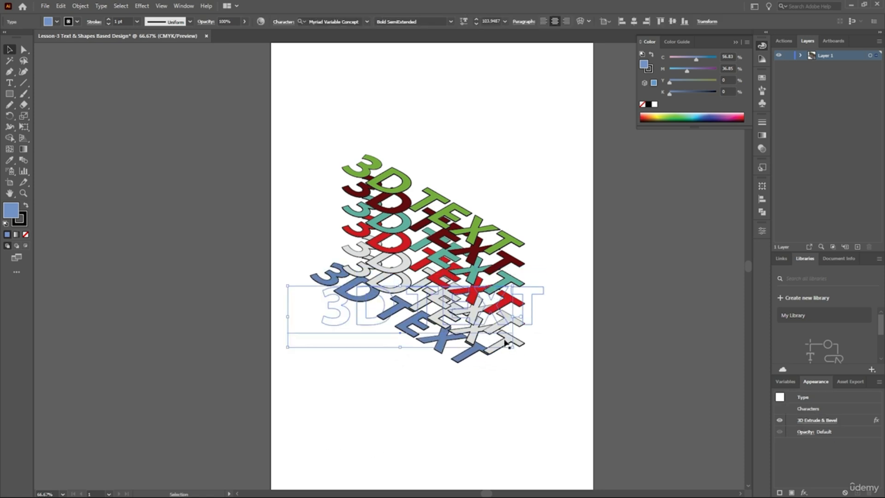
{"action": "left_click_drag", "start_coordinate": [367, 217], "coordinate": [342, 221]}
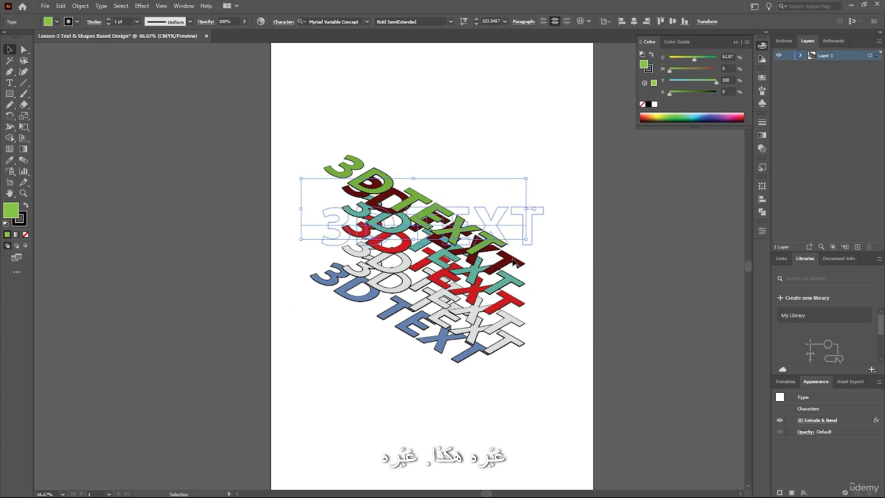
{"action": "left_click_drag", "start_coordinate": [514, 262], "coordinate": [454, 243]}
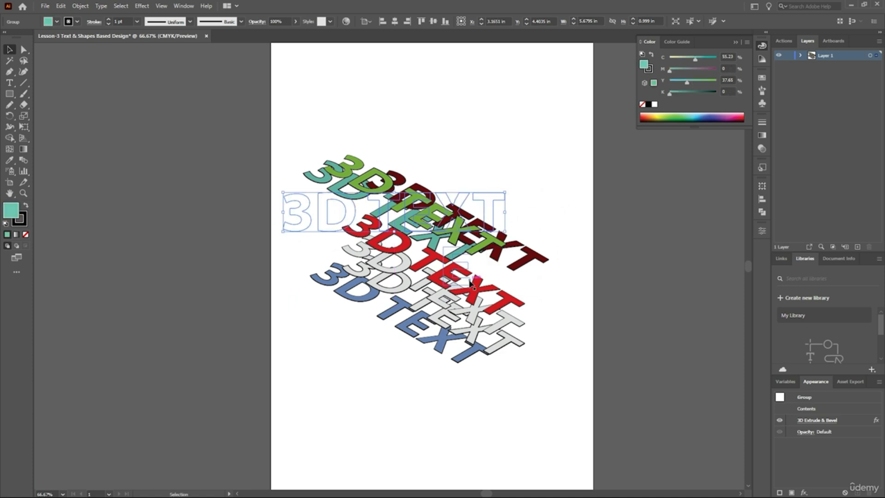
{"action": "left_click_drag", "start_coordinate": [473, 286], "coordinate": [468, 264]}
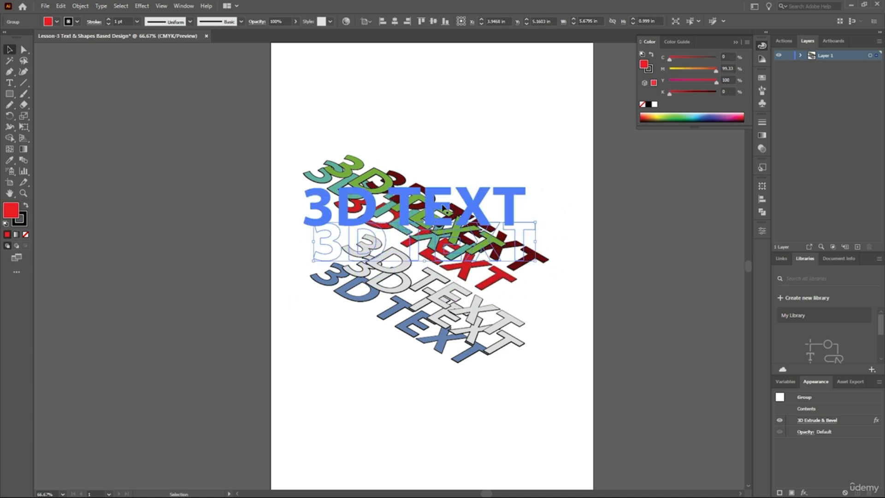
{"action": "left_click", "coordinate": [534, 217]}
Undo the moves of the coloured lines to restore the aligned stack.
{"action": "key", "text": "ctrl+z"}
{"action": "key", "text": "ctrl+z"}
{"action": "key", "text": "ctrl+z"}
{"action": "key", "text": "ctrl+z"}
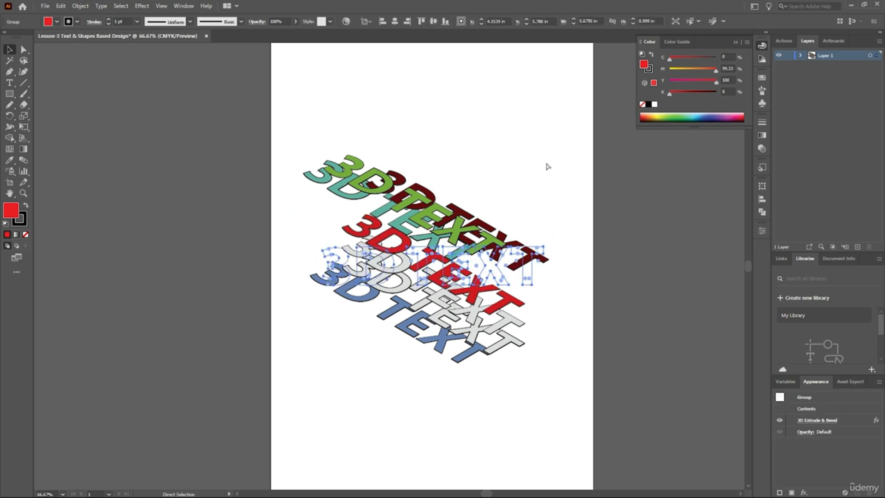
{"action": "key", "text": "ctrl+z"}
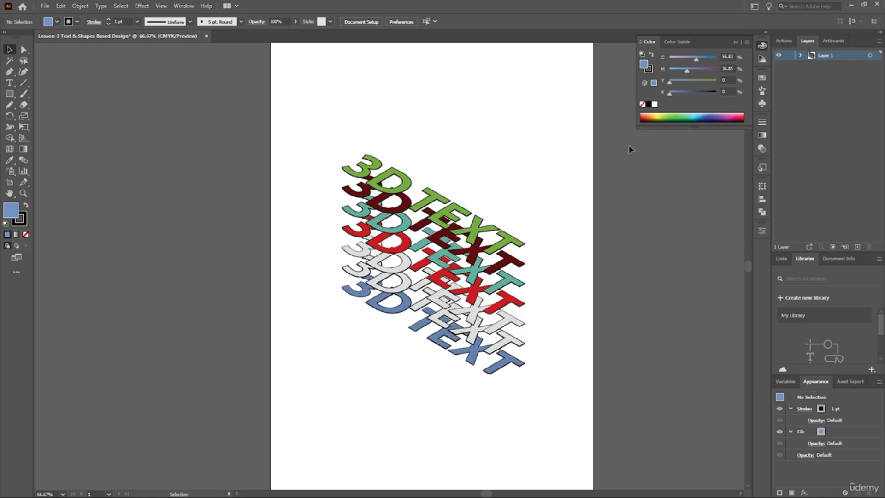
{"action": "left_click_drag", "start_coordinate": [592, 129], "coordinate": [272, 438]}
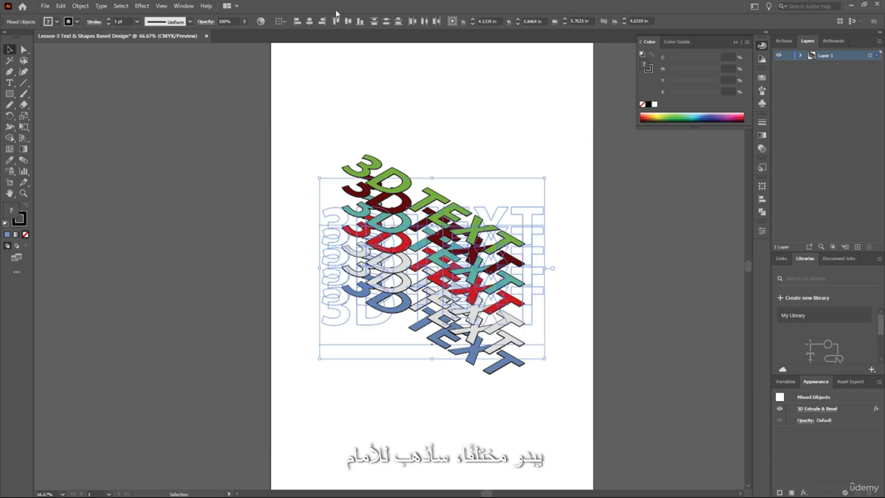
{"action": "left_click", "coordinate": [142, 6]}
{"action": "mouse_move", "coordinate": [152, 58]}
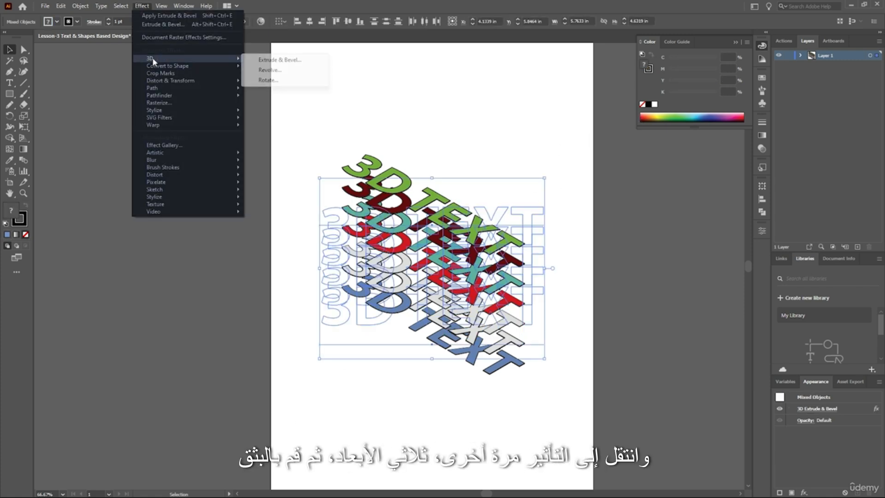
{"action": "left_click", "coordinate": [281, 60]}
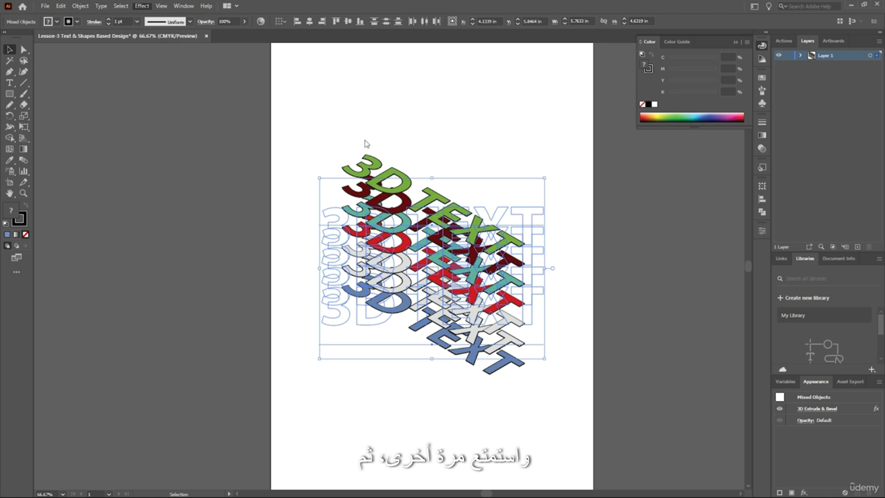
{"action": "left_click", "coordinate": [100, 109]}
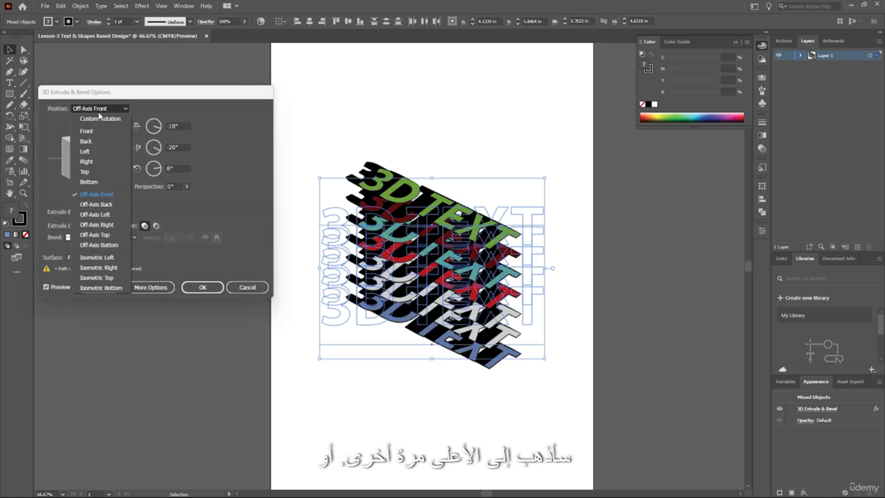
{"action": "left_click", "coordinate": [114, 278]}
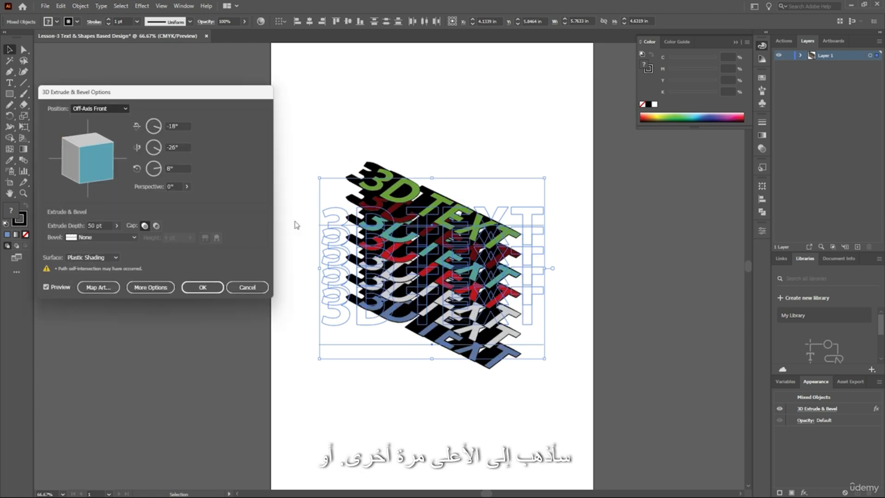
{"action": "left_click", "coordinate": [247, 287]}
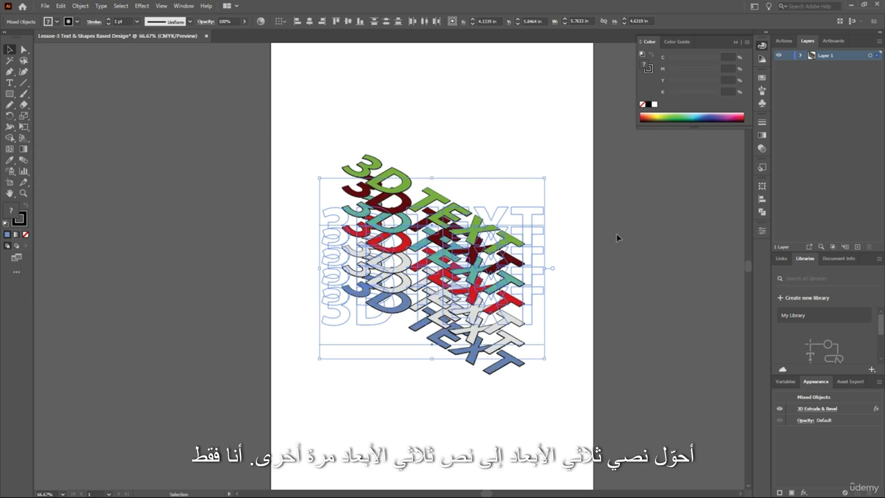
Undo all the line colour changes and the 3D Extrude & Bevel effect, returning to the flat white outlined stack.
{"action": "key", "text": "ctrl+z"}
{"action": "key", "text": "ctrl+z"}
{"action": "key", "text": "ctrl+z"}
{"action": "key", "text": "ctrl+z"}
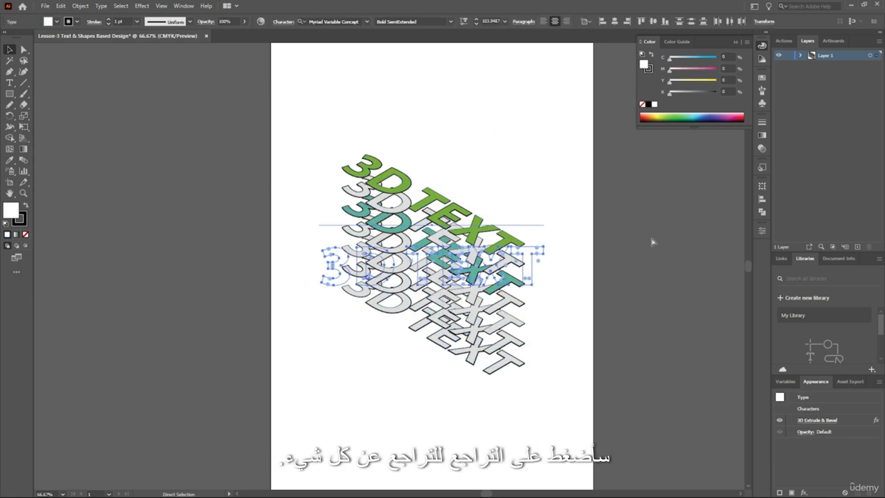
{"action": "key", "text": "ctrl+z"}
{"action": "key", "text": "ctrl+z"}
{"action": "key", "text": "ctrl+z"}
{"action": "key", "text": "ctrl+z"}
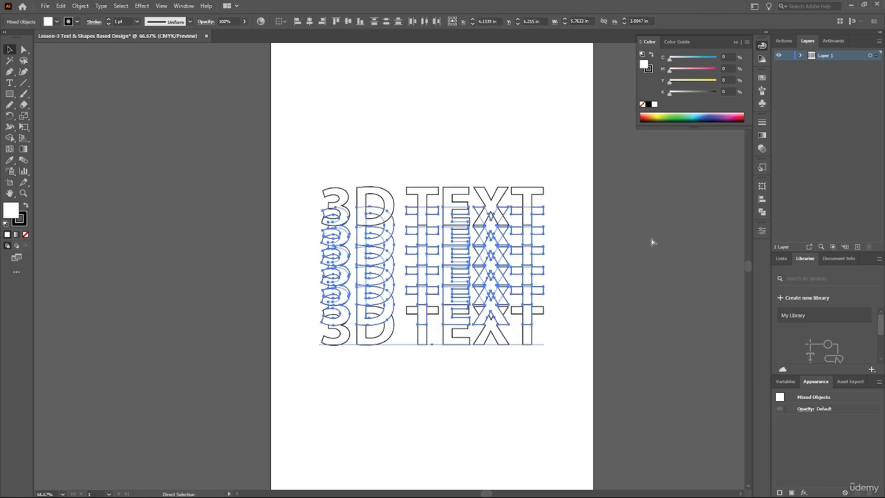
Start 3D Extrude & Bevel on the whole flat "3D TEXT" stack and choose the Isometric Top position.
{"action": "left_click", "coordinate": [651, 241]}
{"action": "key", "text": "v"}
{"action": "key", "text": "ctrl+a"}
{"action": "left_click", "coordinate": [140, 6]}
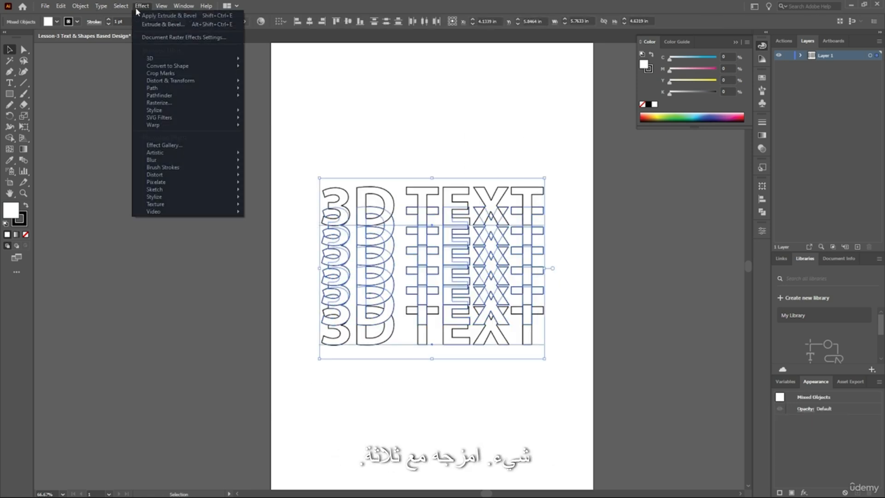
{"action": "left_click", "coordinate": [265, 59]}
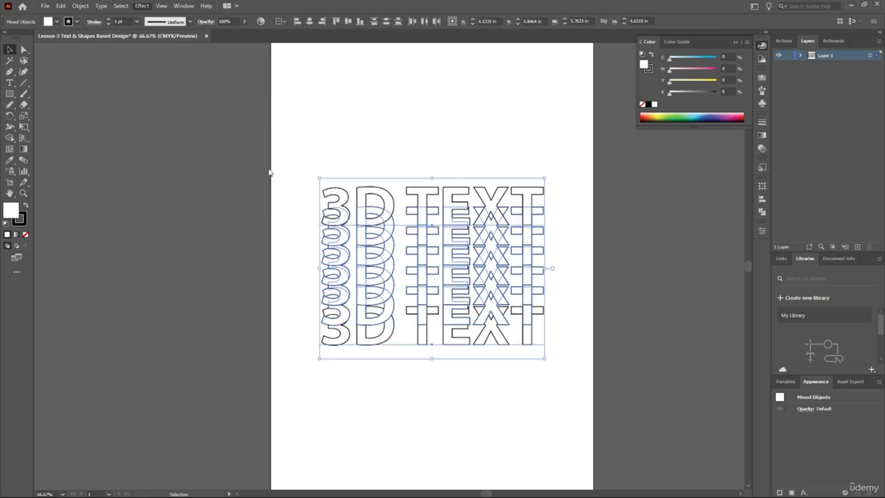
{"action": "left_click", "coordinate": [103, 109]}
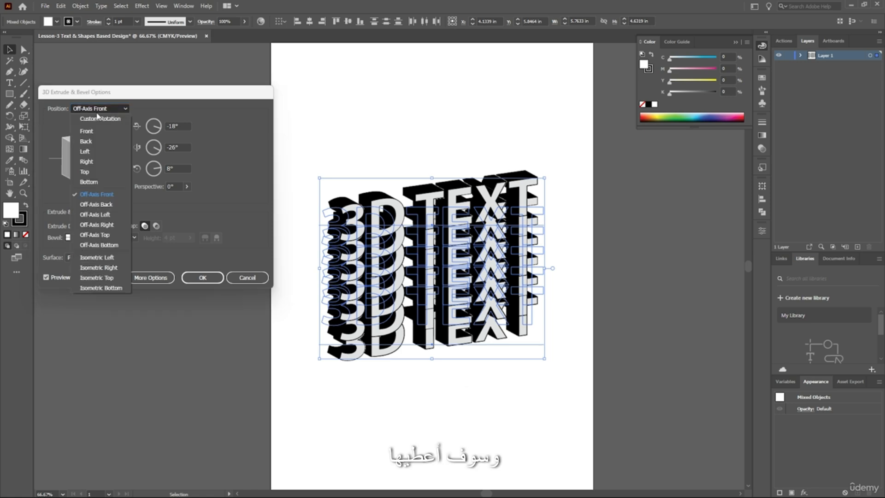
{"action": "left_click", "coordinate": [96, 278]}
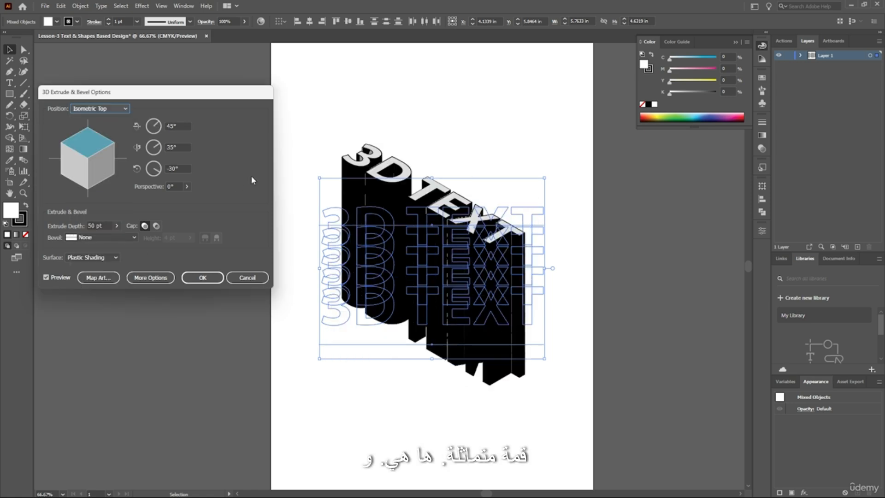
Set the extrude depth to 10 pt and apply the effect to the stack.
{"action": "double_click", "coordinate": [92, 225]}
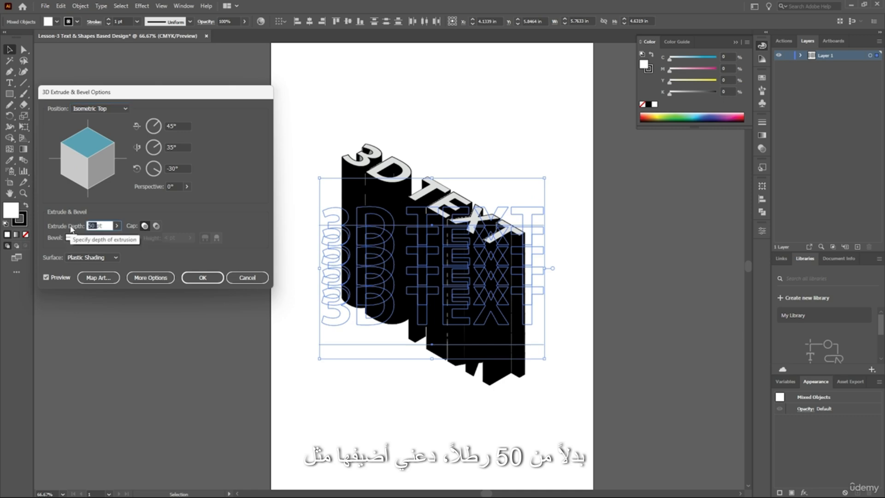
{"action": "type", "text": "10"}
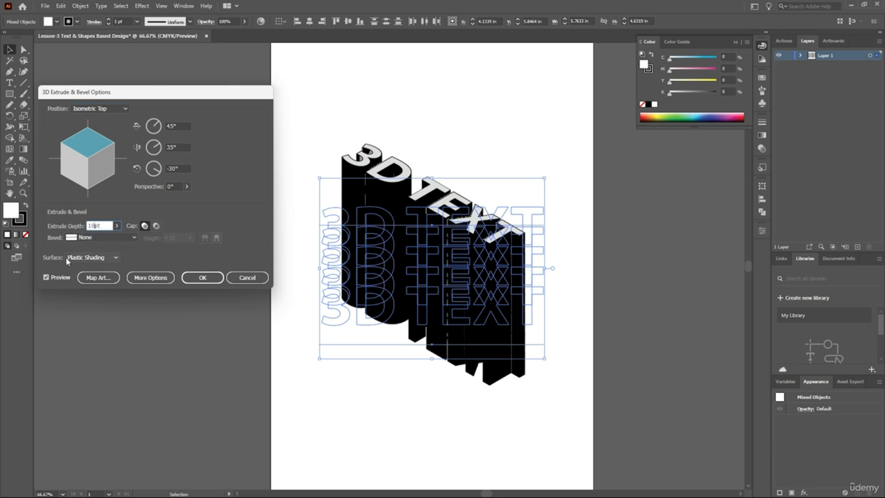
{"action": "left_click", "coordinate": [55, 277]}
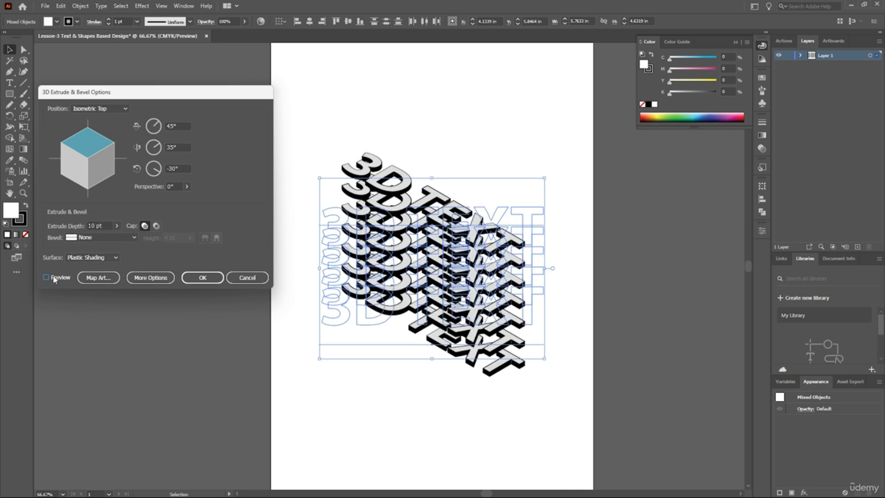
{"action": "left_click", "coordinate": [201, 276]}
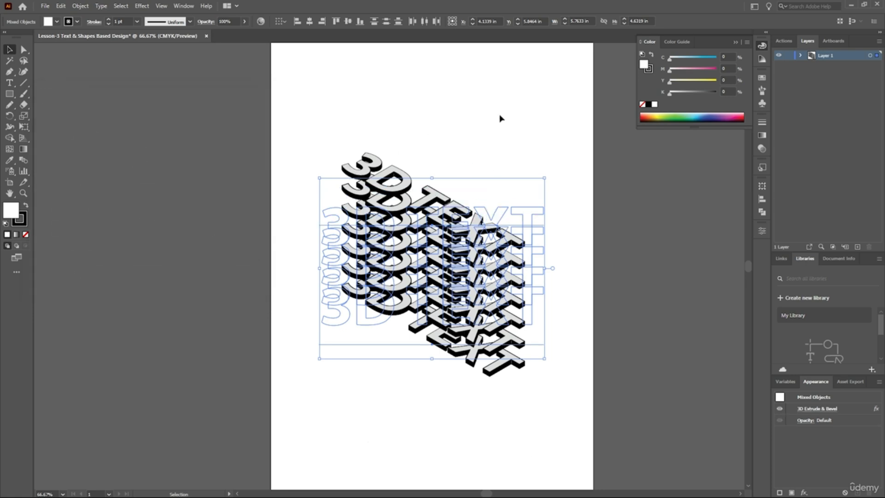
Try moving the top "3D TEXT" line out of the extruded stack, and undo the move.
{"action": "left_click", "coordinate": [405, 209]}
{"action": "left_click_drag", "start_coordinate": [401, 204], "coordinate": [379, 193]}
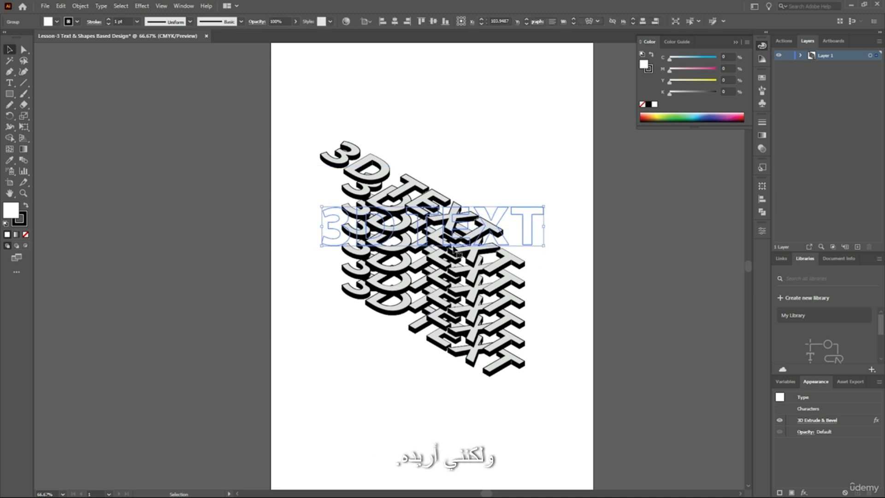
{"action": "mouse_move", "coordinate": [457, 253]}
{"action": "left_mouse_down"}
{"action": "mouse_move", "coordinate": [477, 258]}
{"action": "mouse_move", "coordinate": [489, 249]}
{"action": "mouse_move", "coordinate": [468, 253]}
{"action": "left_mouse_up"}
{"action": "key", "text": "ctrl+z"}
{"action": "key", "text": "ctrl+z"}
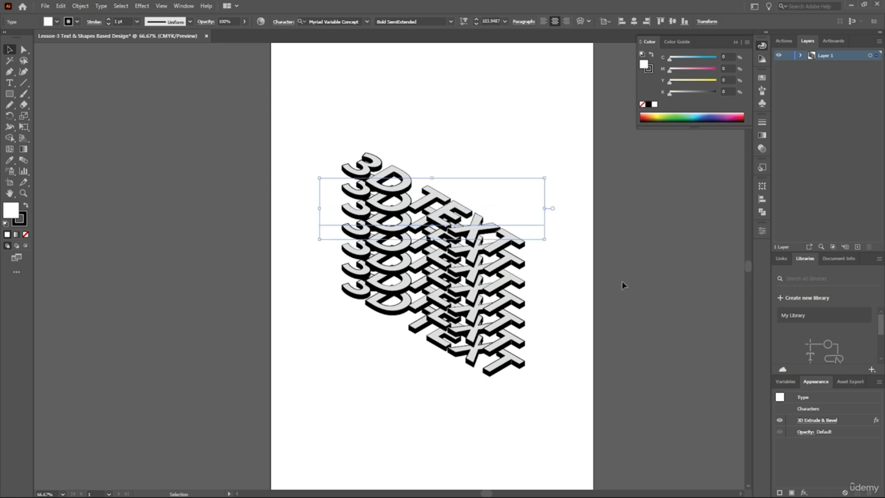
{"action": "left_click", "coordinate": [621, 280]}
Fill all the extruded "3D TEXT" lines with black 000000 and deselect them.
{"action": "key", "text": "ctrl+1"}
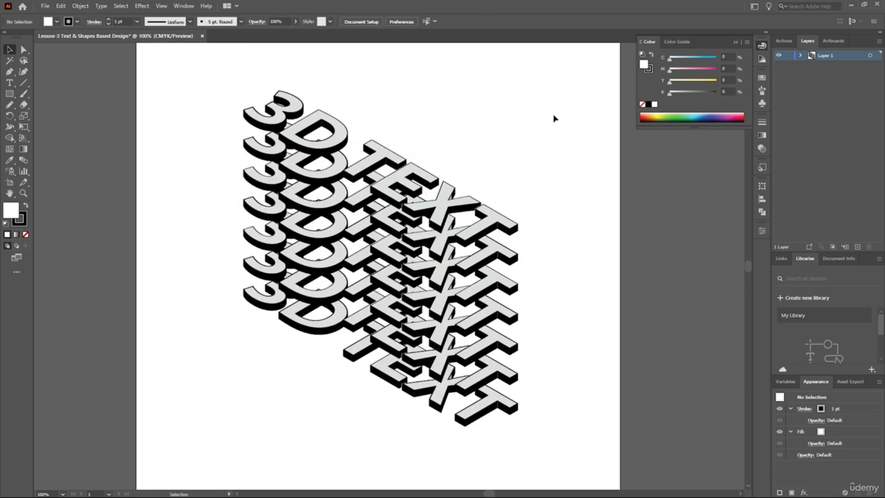
{"action": "left_click_drag", "start_coordinate": [555, 116], "coordinate": [254, 389]}
{"action": "double_click", "coordinate": [15, 212]}
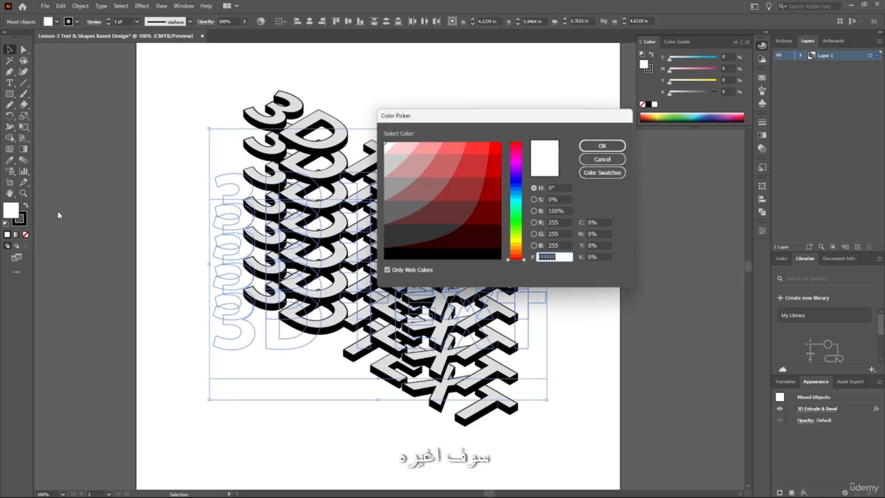
{"action": "left_click", "coordinate": [611, 163]}
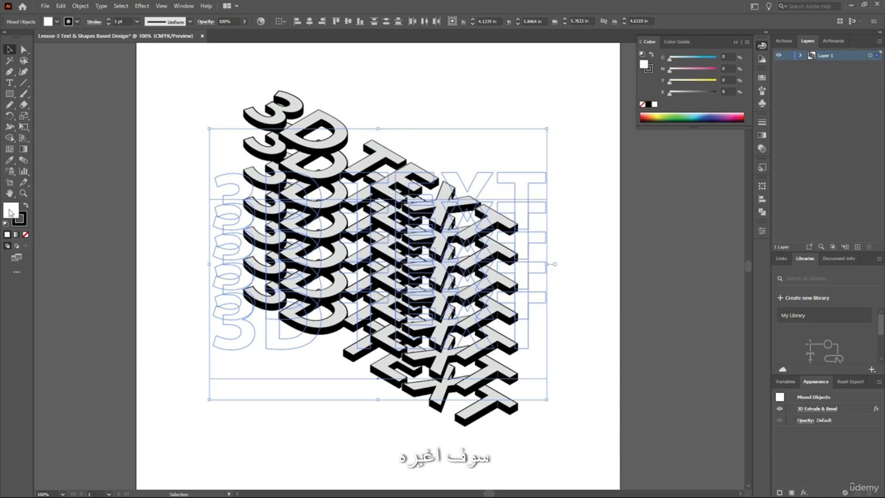
{"action": "double_click", "coordinate": [12, 211]}
{"action": "type", "text": "000000"}
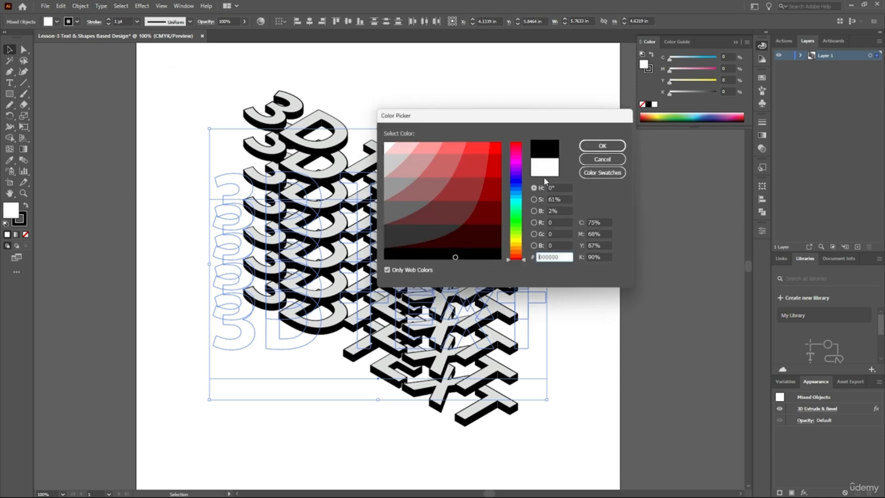
{"action": "left_click", "coordinate": [586, 147]}
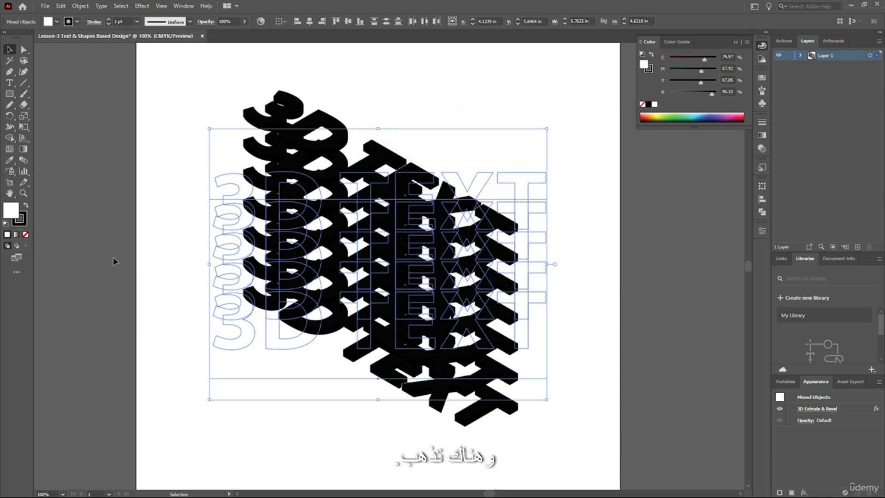
{"action": "left_click", "coordinate": [106, 259]}
Pick a bright red stroke colour with nothing selected.
{"action": "double_click", "coordinate": [21, 222]}
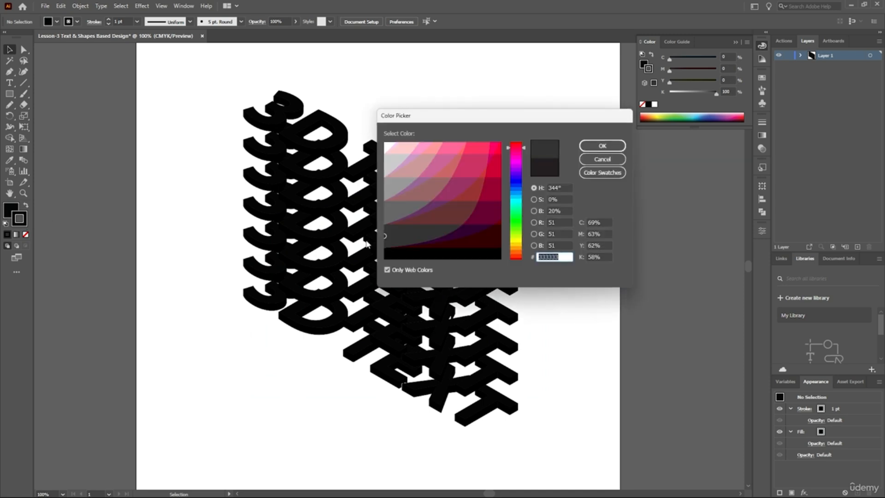
{"action": "left_click", "coordinate": [497, 147]}
{"action": "left_click", "coordinate": [592, 147]}
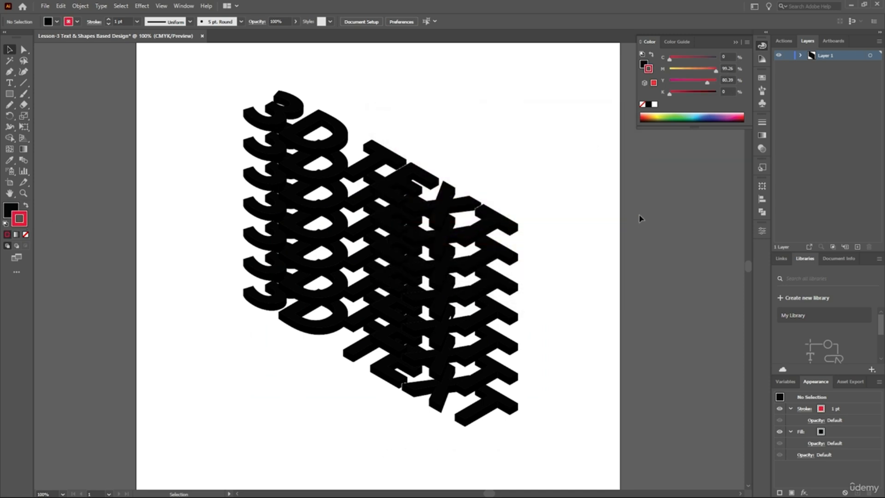
Give all the "3D TEXT" lines in the stack a bright red stroke and deselect them.
{"action": "left_click_drag", "start_coordinate": [602, 119], "coordinate": [330, 441]}
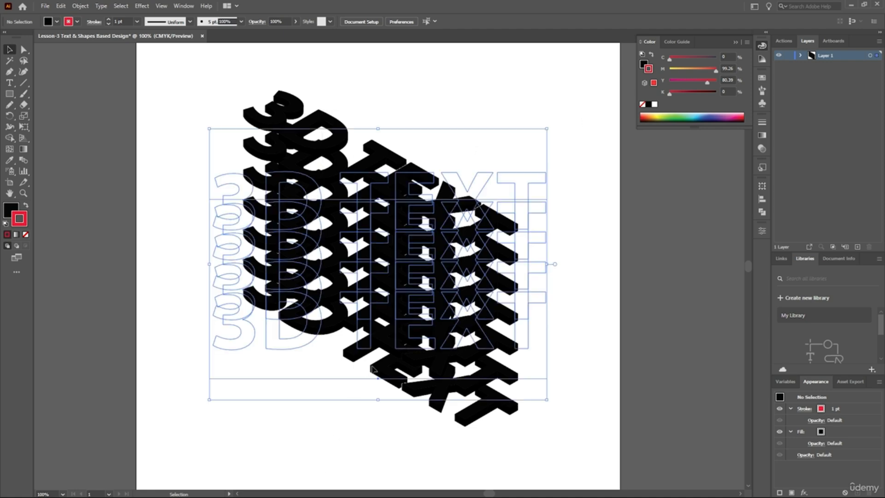
{"action": "double_click", "coordinate": [24, 223]}
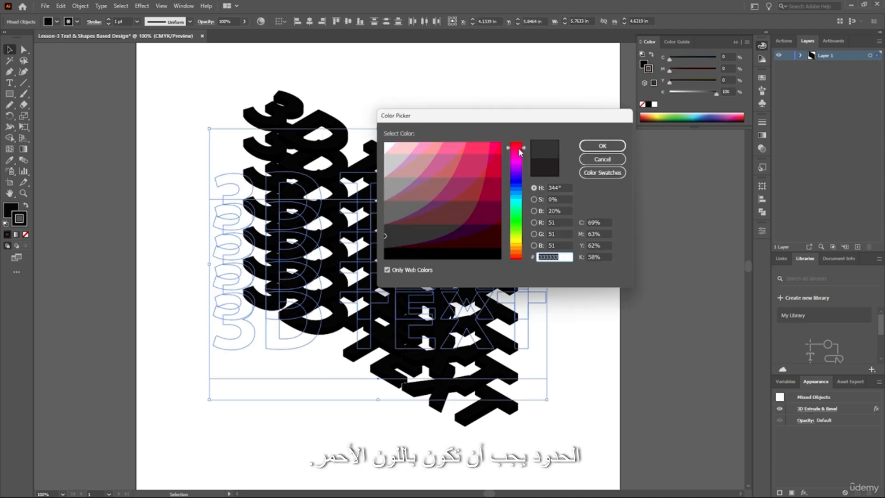
{"action": "left_click", "coordinate": [599, 146]}
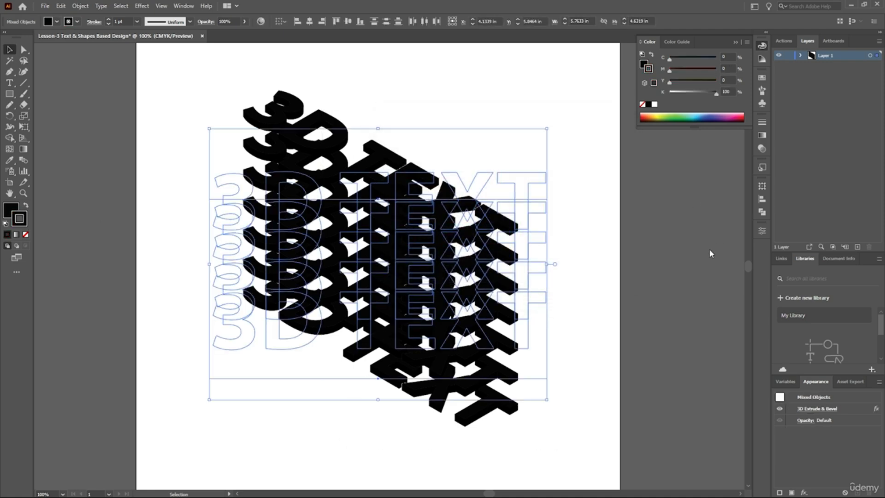
{"action": "left_click", "coordinate": [659, 243]}
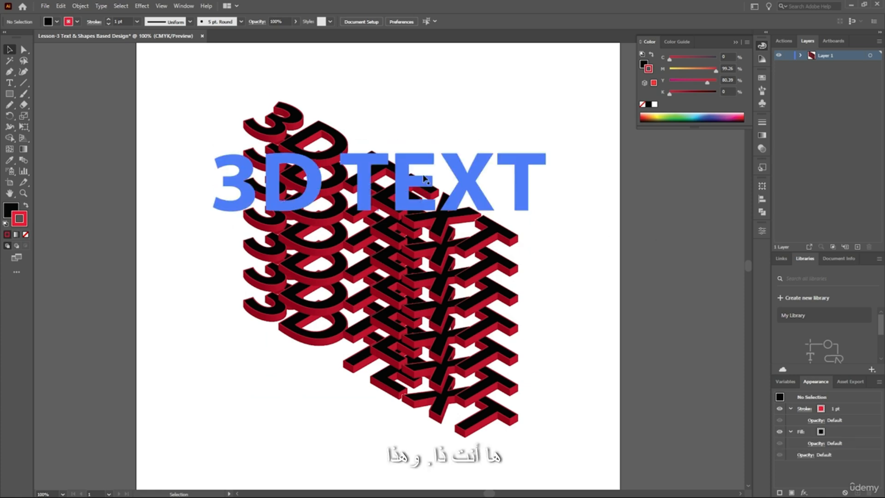
Isolate the group of the second "3D TEXT" line and leave isolation mode.
{"action": "scroll", "coordinate": [558, 183], "scroll_direction": "down", "scroll_amount": 3}
{"action": "scroll", "coordinate": [528, 183], "scroll_direction": "up", "scroll_amount": 3}
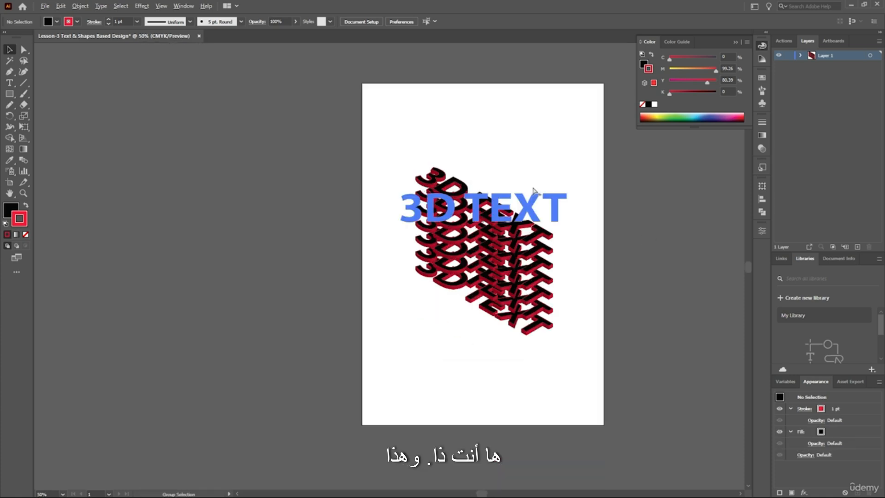
{"action": "left_click_drag", "start_coordinate": [624, 162], "coordinate": [286, 483]}
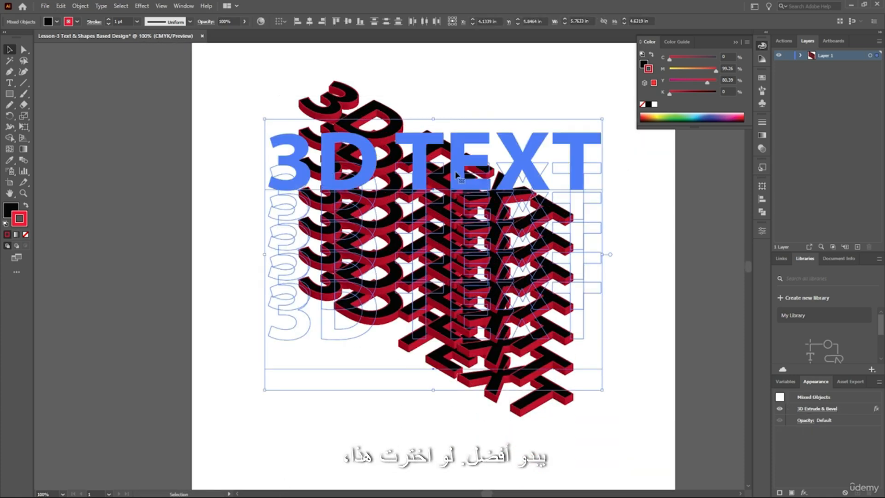
{"action": "double_click", "coordinate": [493, 165]}
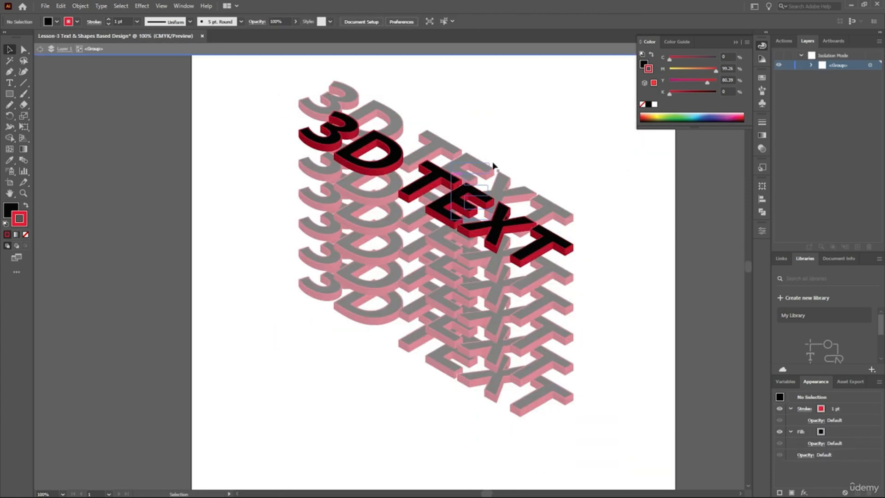
{"action": "double_click", "coordinate": [570, 148]}
Try deleting the characters of the top "3D TEXT" line one by one until it is empty.
{"action": "double_click", "coordinate": [303, 167]}
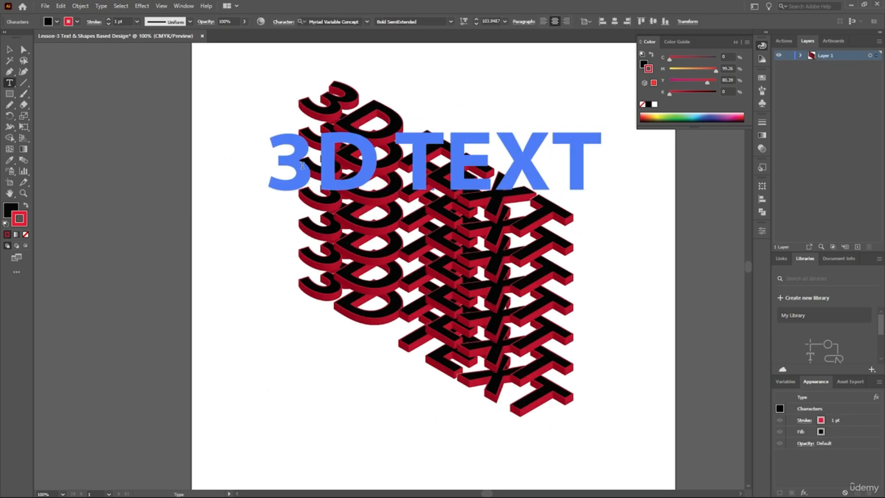
{"action": "key", "text": "Delete"}
{"action": "key", "text": "Delete"}
{"action": "key", "text": "Delete"}
{"action": "key", "text": "Delete"}
{"action": "key", "text": "Delete"}
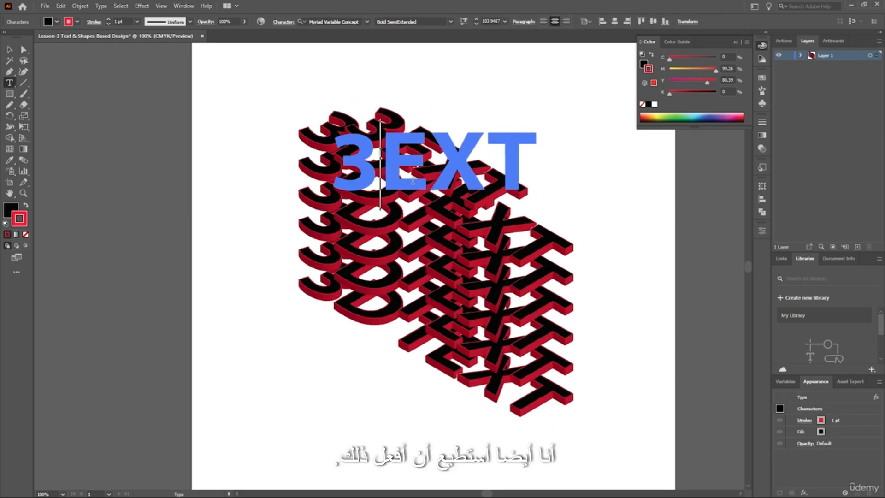
{"action": "key", "text": "BackSpace"}
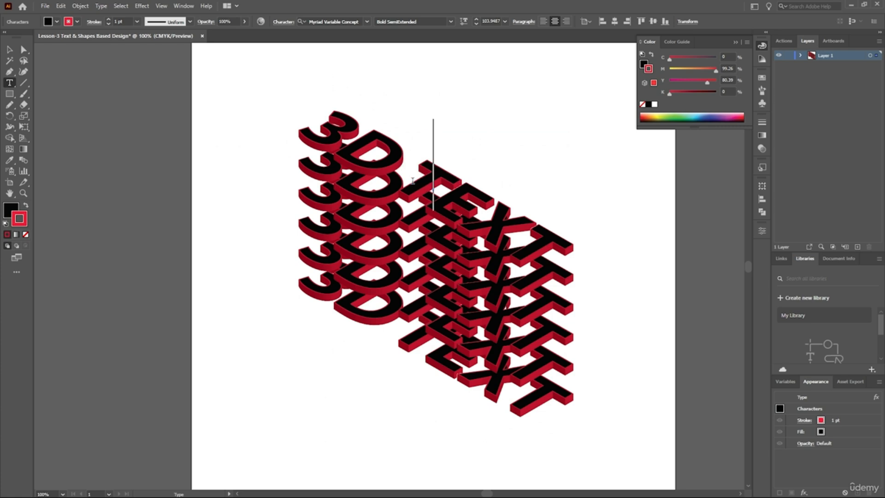
Undo the character deletions to restore the full top "3D TEXT" line and deselect it.
{"action": "key", "text": "ctrl+z"}
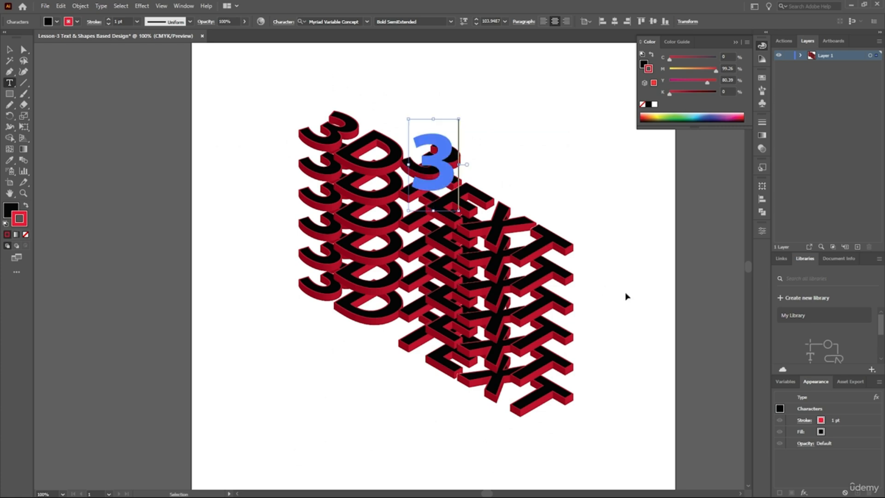
{"action": "key", "text": "ctrl+z"}
{"action": "key", "text": "ctrl+z"}
{"action": "key", "text": "ctrl+z"}
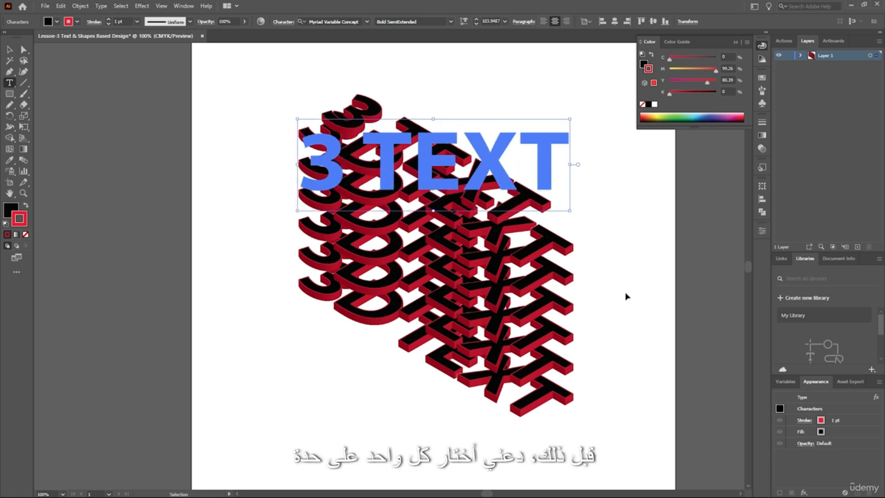
{"action": "key", "text": "ctrl+z"}
{"action": "left_click", "coordinate": [657, 303], "text": "ctrl"}
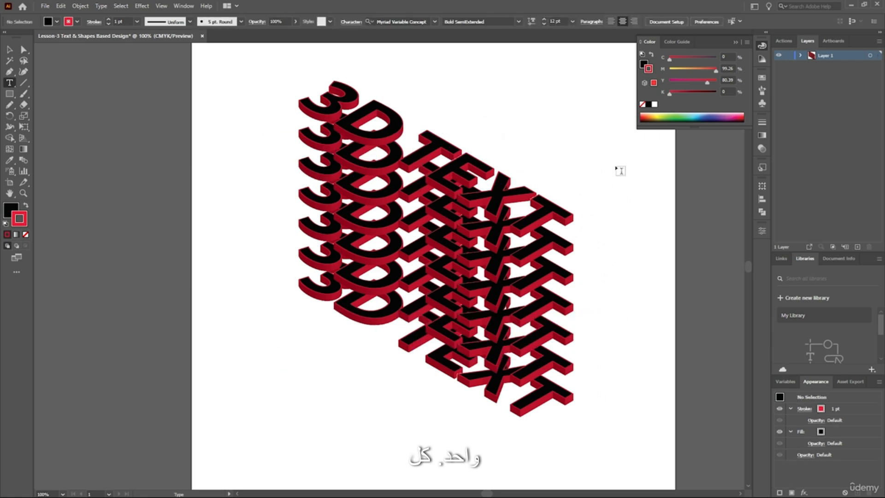
{"action": "left_click_drag", "start_coordinate": [613, 117], "coordinate": [314, 431]}
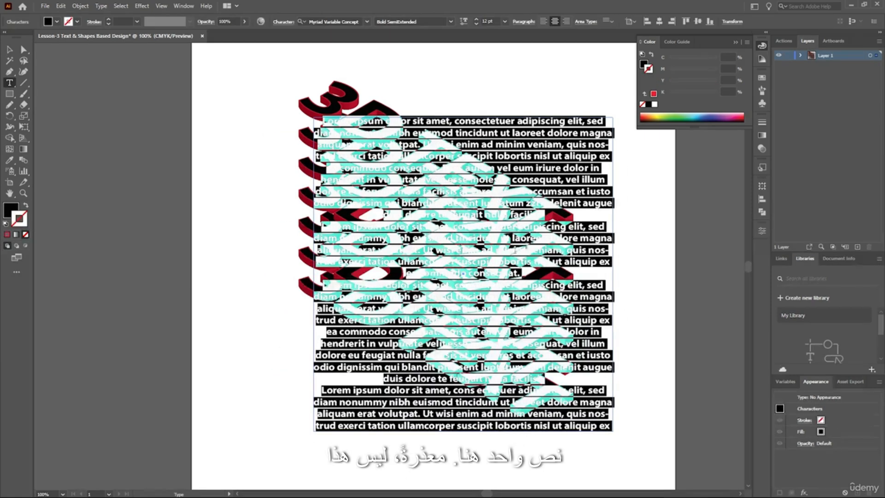
{"action": "key", "text": "Escape"}
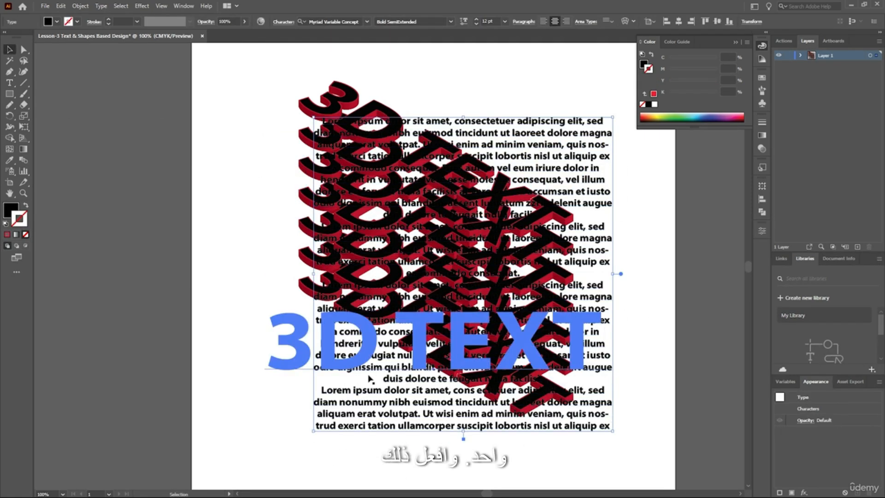
{"action": "left_click", "coordinate": [504, 236]}
{"action": "key", "text": "Delete"}
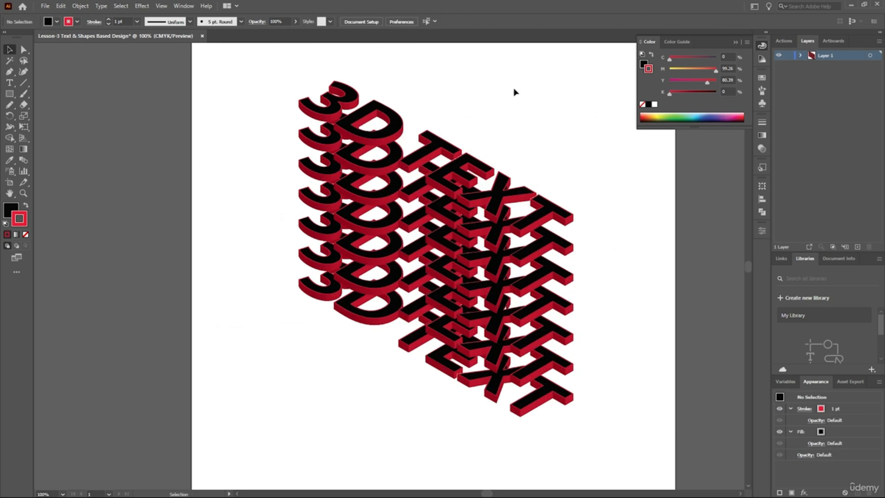
Try deleting all the characters of the top "3D TEXT" line in the stack.
{"action": "left_click_drag", "start_coordinate": [523, 76], "coordinate": [228, 384]}
{"action": "double_click", "coordinate": [304, 164]}
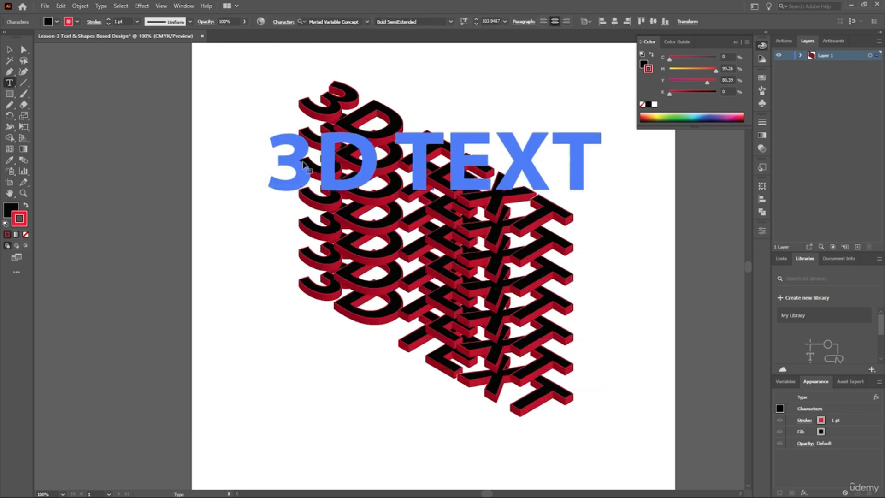
{"action": "key", "text": "Delete"}
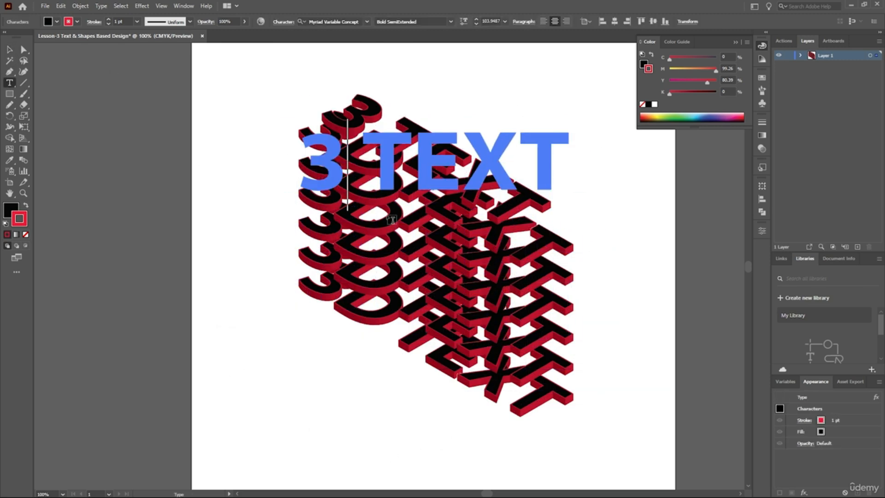
{"action": "key", "text": "BackSpace"}
{"action": "key", "text": "Delete"}
{"action": "key", "text": "Delete"}
{"action": "key", "text": "Delete"}
{"action": "key", "text": "Delete"}
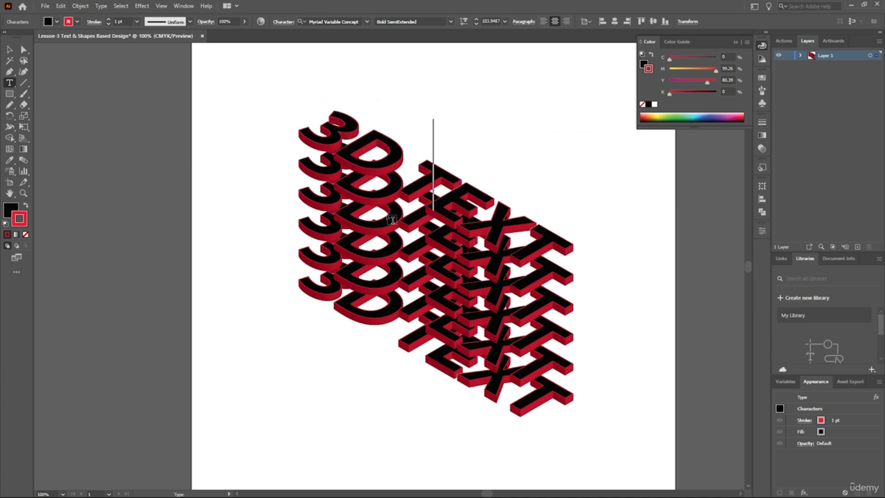
Try "Bloody" as the new wording of the emptied top line and finish editing the text.
{"action": "type", "text": "B"}
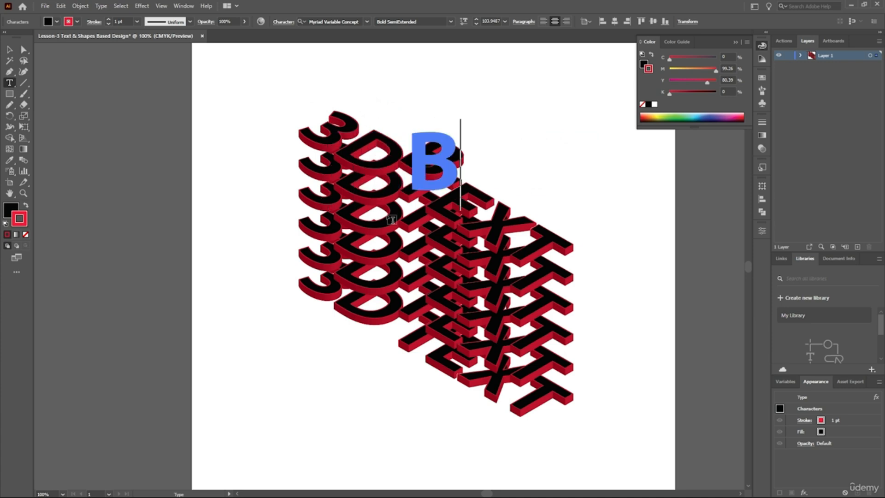
{"action": "type", "text": "loo"}
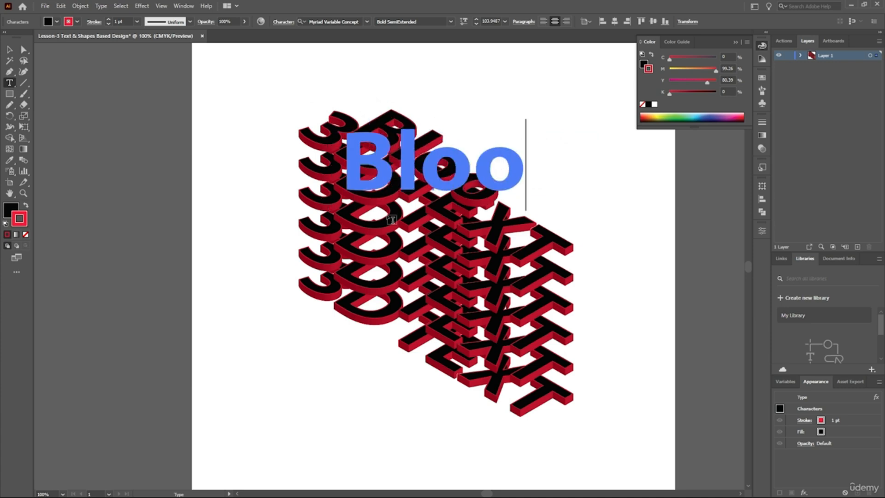
{"action": "key", "text": "BackSpace"}
{"action": "key", "text": "BackSpace"}
{"action": "type", "text": "oo"}
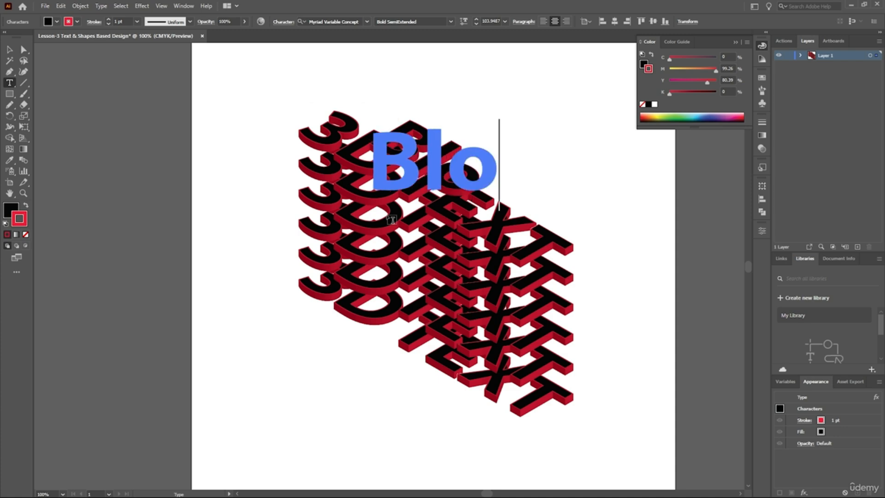
{"action": "type", "text": "dy"}
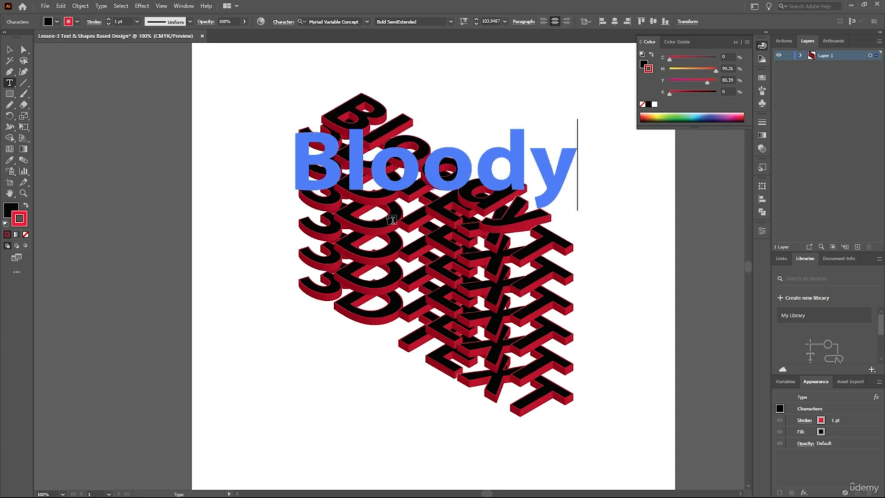
{"action": "key", "text": "Escape"}
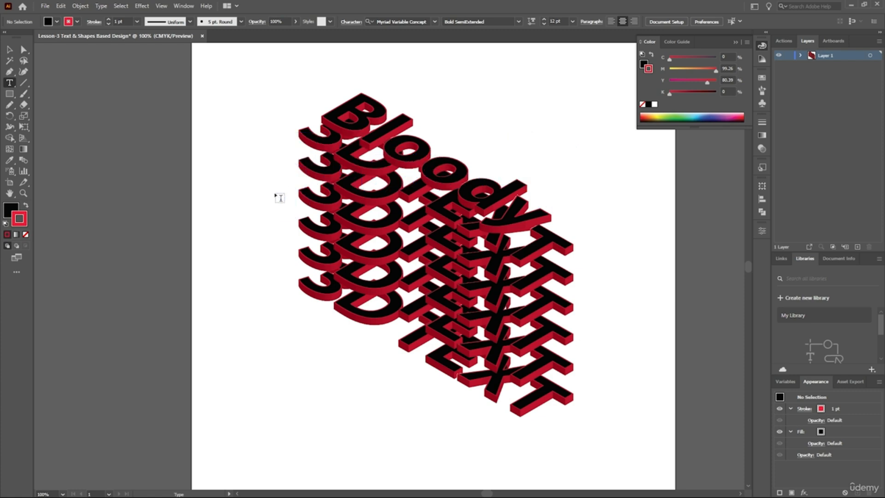
{"action": "left_click", "coordinate": [286, 192]}
{"action": "left_click", "coordinate": [293, 193]}
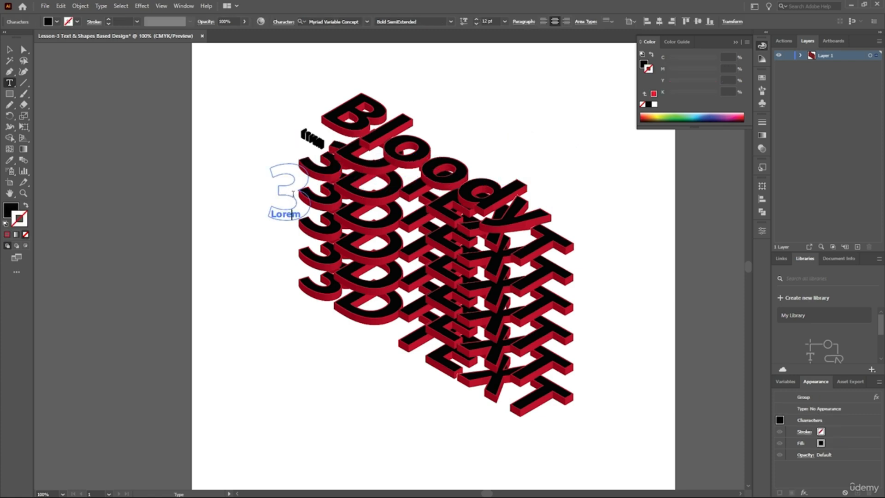
{"action": "key", "text": "ctrl+a"}
{"action": "key", "text": "BackSpace"}
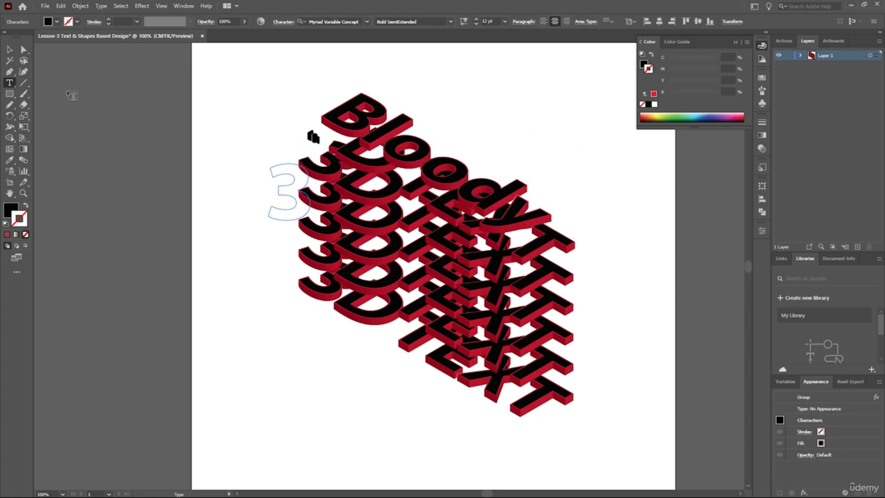
{"action": "key", "text": "ctrl+z"}
{"action": "key", "text": "ctrl+z"}
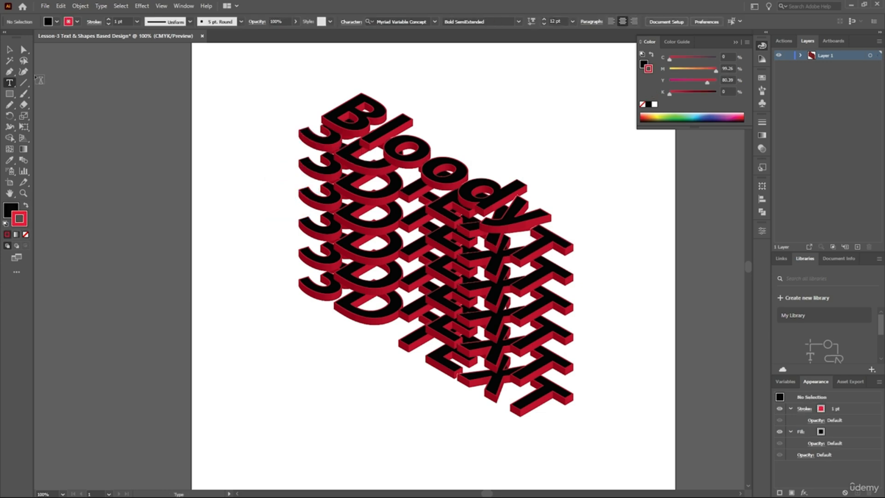
Try moving the "Bloody" line away from the top of the stack and deselect it.
{"action": "left_click", "coordinate": [9, 50]}
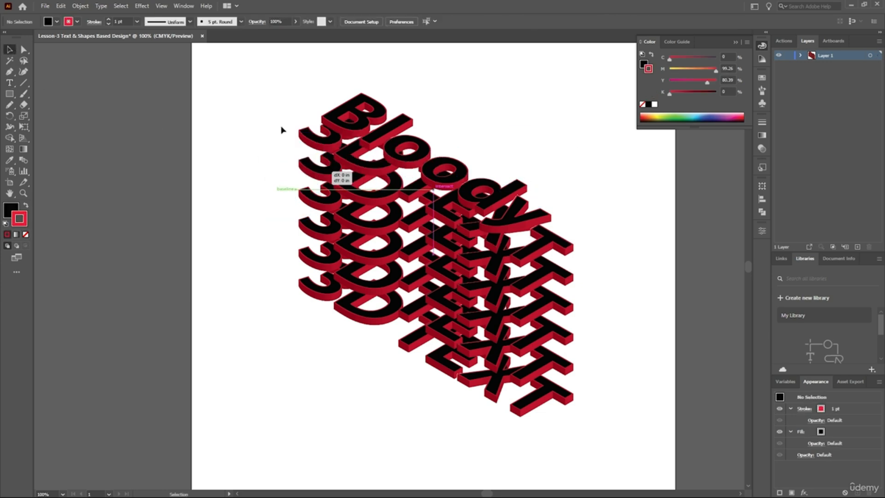
{"action": "left_click_drag", "start_coordinate": [282, 130], "coordinate": [206, 139]}
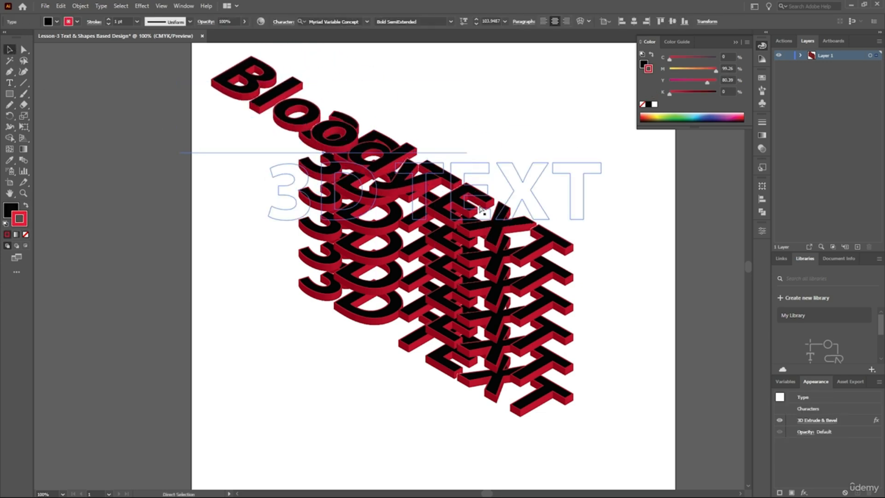
{"action": "left_click_drag", "start_coordinate": [481, 209], "coordinate": [594, 242]}
{"action": "left_click", "coordinate": [615, 301]}
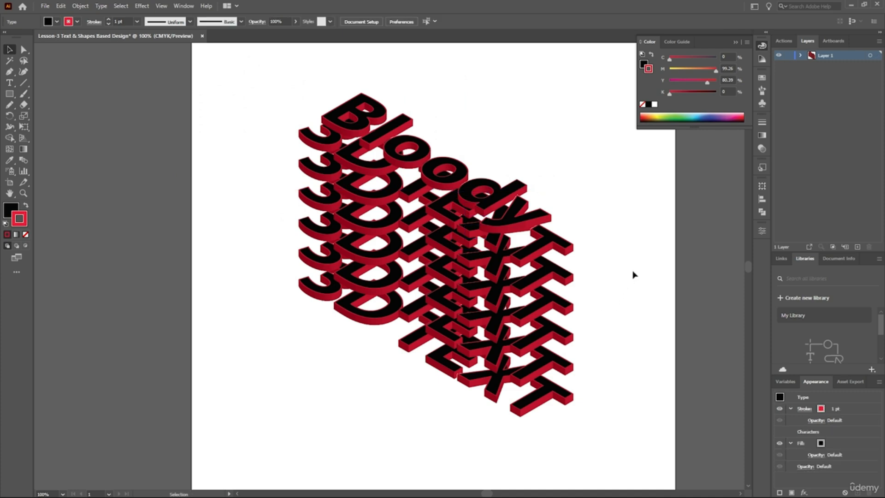
Undo the move and all wording edits of the top line to bring back its "3D TEXT" wording.
{"action": "key", "text": "ctrl+z"}
{"action": "key", "text": "ctrl+z"}
{"action": "key", "text": "ctrl+z"}
{"action": "key", "text": "ctrl+z"}
{"action": "key", "text": "ctrl+z"}
{"action": "key", "text": "ctrl+z"}
{"action": "key", "text": "ctrl+shift+z"}
{"action": "key", "text": "ctrl+shift+z"}
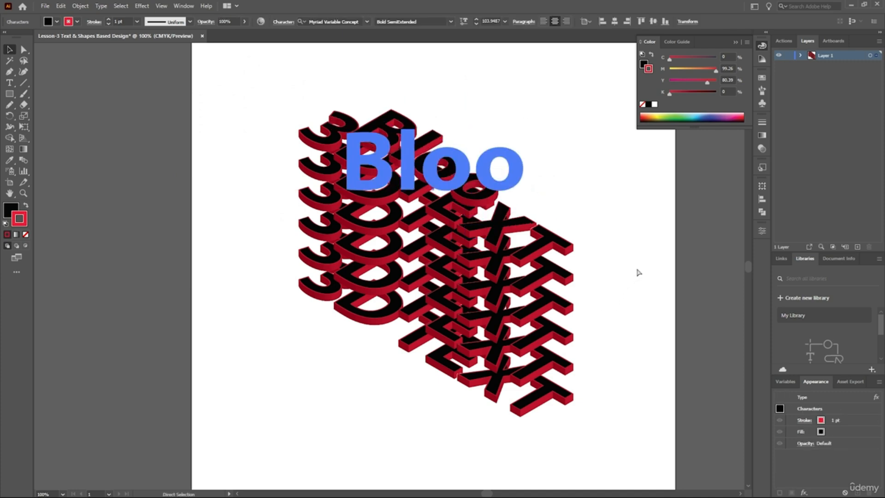
{"action": "key", "text": "ctrl+z"}
{"action": "key", "text": "ctrl+z"}
{"action": "key", "text": "ctrl+z"}
{"action": "key", "text": "ctrl+z"}
{"action": "key", "text": "ctrl+z"}
{"action": "key", "text": "ctrl+z"}
{"action": "key", "text": "ctrl+z"}
{"action": "key", "text": "ctrl+z"}
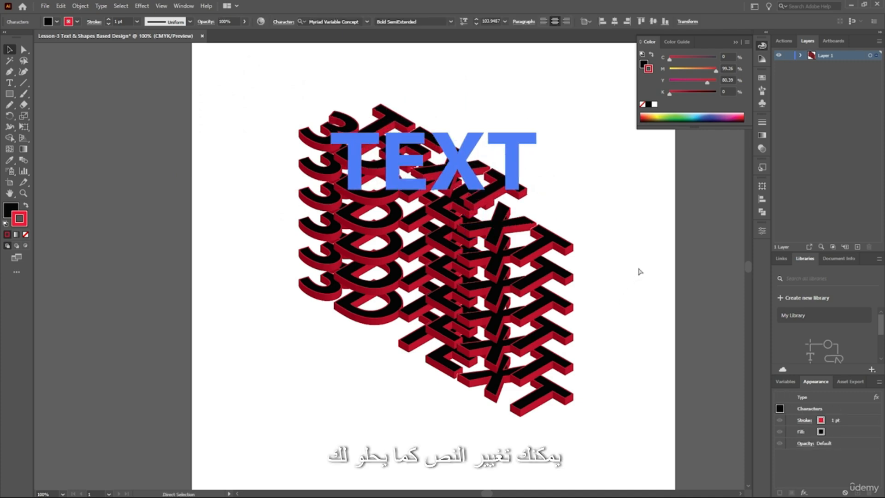
{"action": "key", "text": "ctrl+z"}
{"action": "key", "text": "ctrl+z"}
{"action": "key", "text": "ctrl+z"}
{"action": "key", "text": "ctrl+z"}
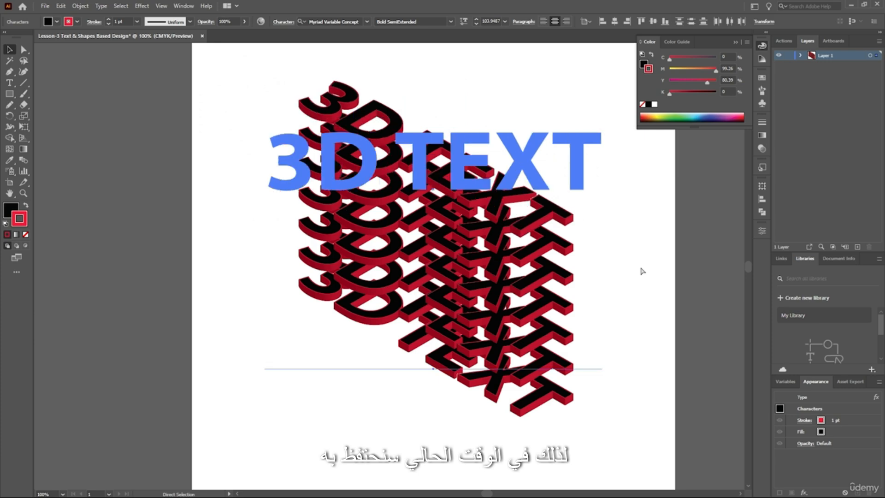
{"action": "key", "text": "ctrl+z"}
{"action": "key", "text": "ctrl+z"}
Collapse the floating Color panel to clear the view of the 3D text stack.
{"action": "key", "text": "ctrl+plus"}
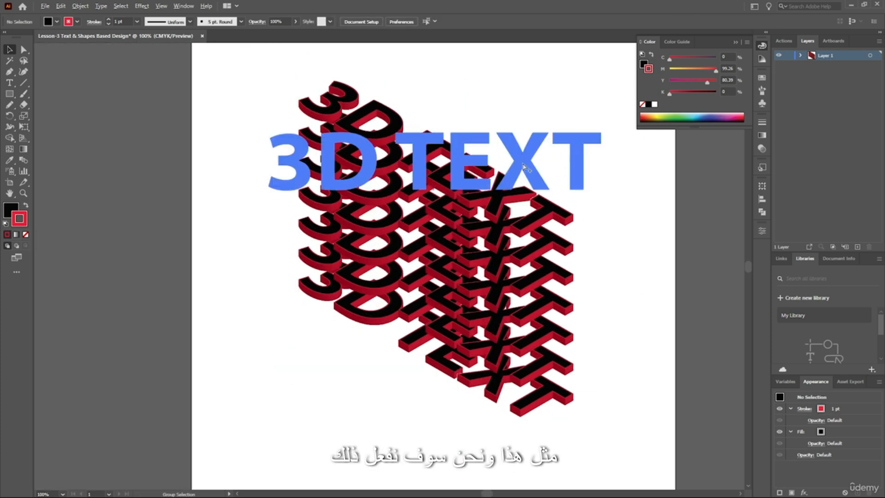
{"action": "scroll", "coordinate": [523, 165], "scroll_direction": "down", "scroll_amount": 1}
{"action": "scroll", "coordinate": [577, 249], "scroll_direction": "up", "scroll_amount": 1}
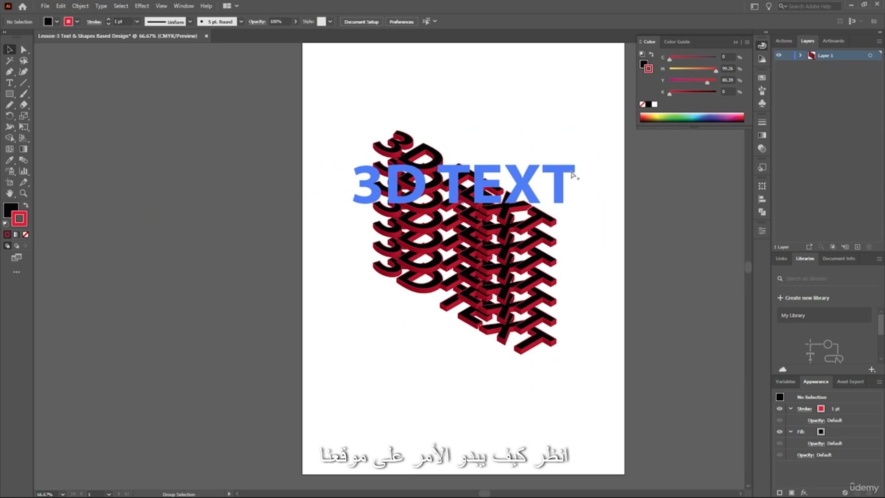
{"action": "scroll", "coordinate": [572, 177], "scroll_direction": "up", "scroll_amount": 1}
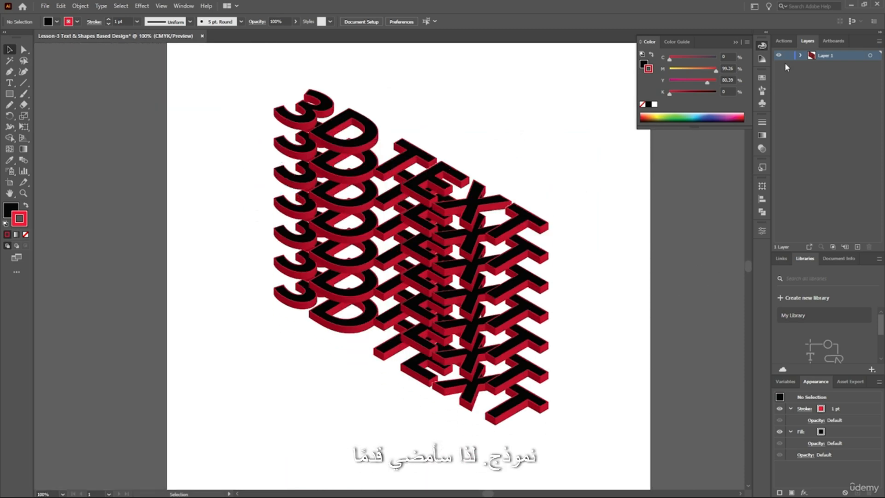
{"action": "left_click", "coordinate": [761, 46]}
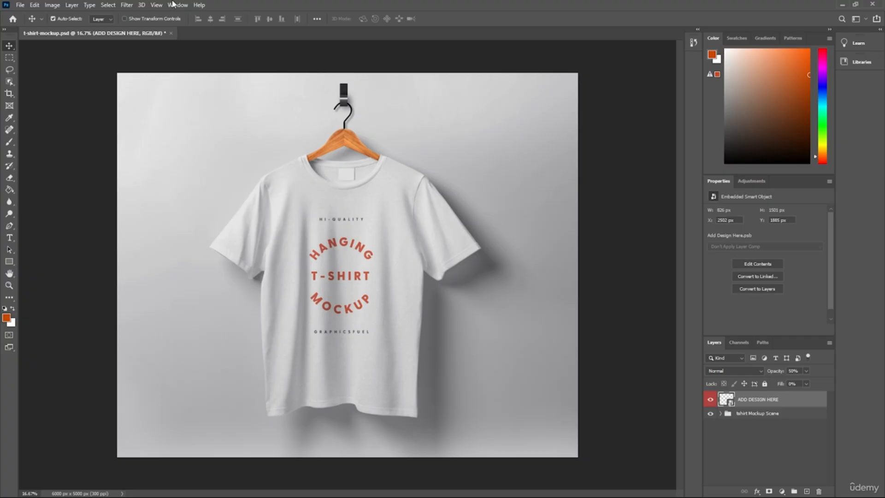
In the Photoshop t-shirt mockup, examine the layers and check the "Add Design Here" layer by hiding and showing it.
{"action": "left_click", "coordinate": [452, 251]}
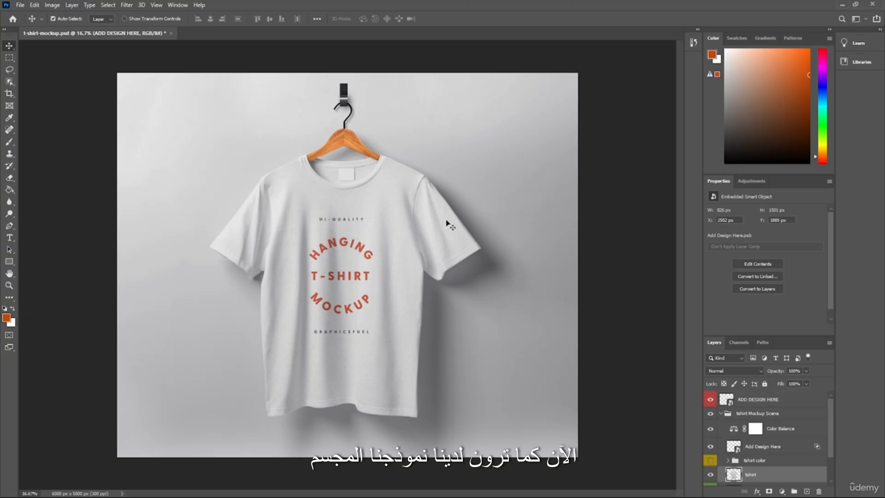
{"action": "scroll", "coordinate": [783, 407], "scroll_direction": "down", "scroll_amount": 1}
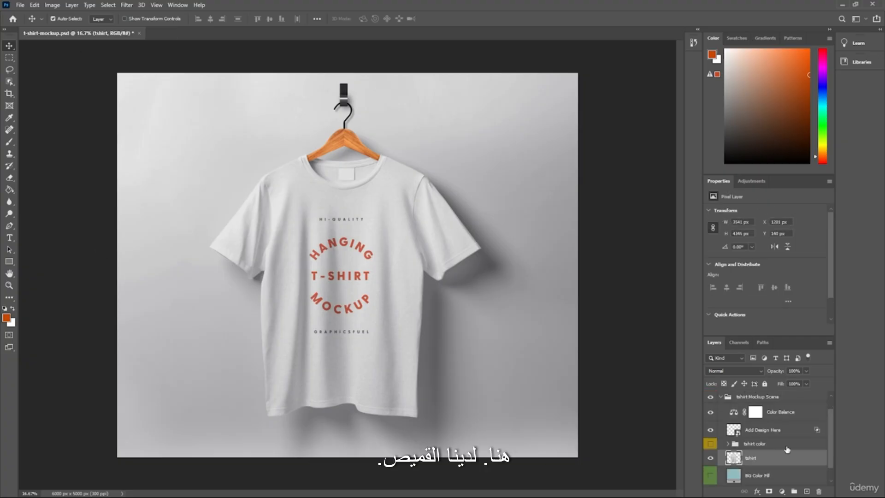
{"action": "scroll", "coordinate": [736, 441], "scroll_direction": "up", "scroll_amount": 1}
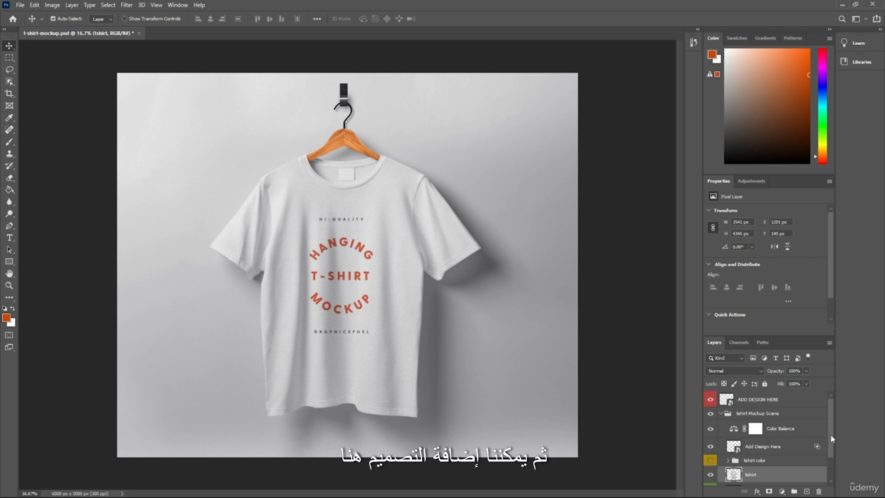
{"action": "left_click", "coordinate": [728, 450]}
{"action": "left_click", "coordinate": [712, 445]}
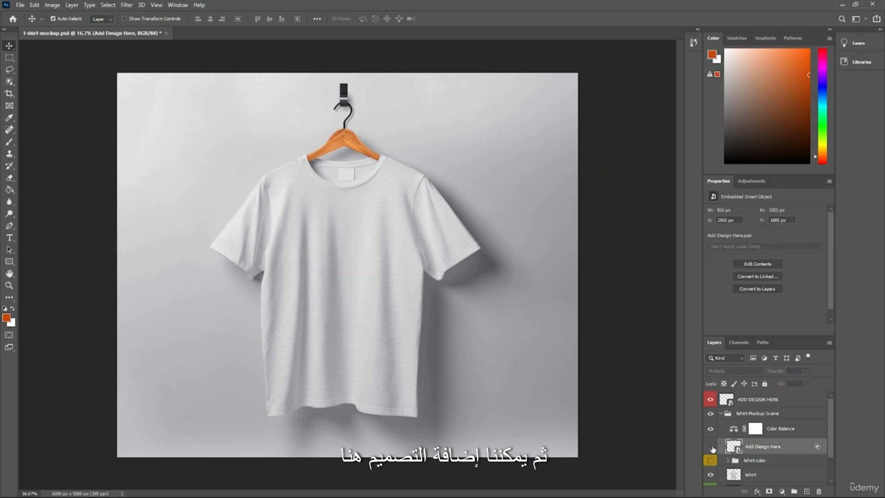
{"action": "left_click", "coordinate": [711, 446]}
Try repositioning the placeholder artwork inside the "Add Design Here" smart object, and close its document without saving.
{"action": "double_click", "coordinate": [733, 445]}
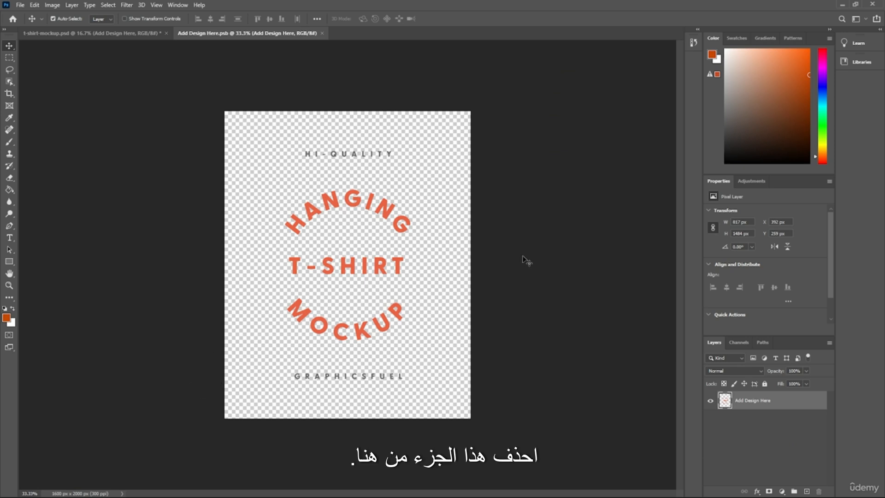
{"action": "left_click_drag", "start_coordinate": [348, 217], "coordinate": [276, 262]}
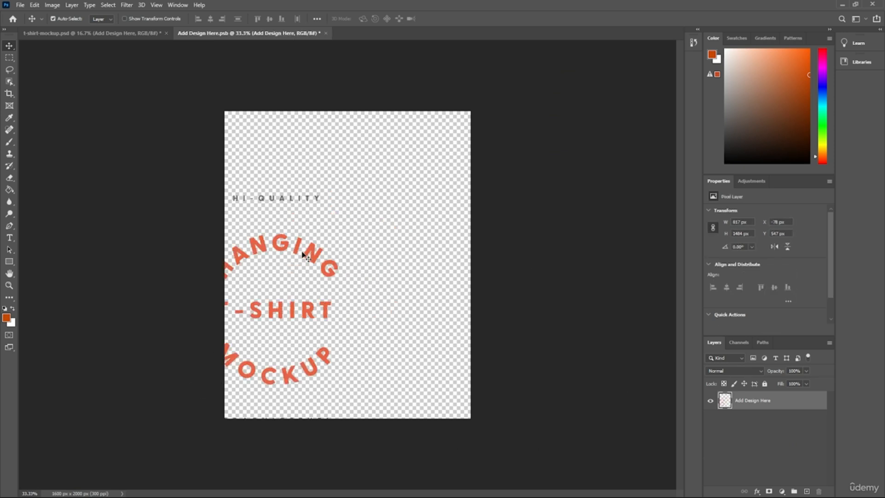
{"action": "left_click", "coordinate": [321, 248]}
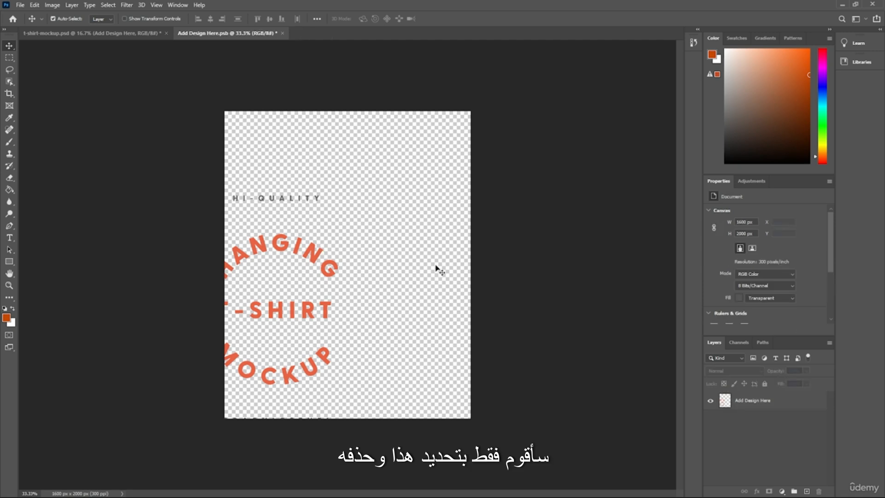
{"action": "left_click", "coordinate": [725, 400]}
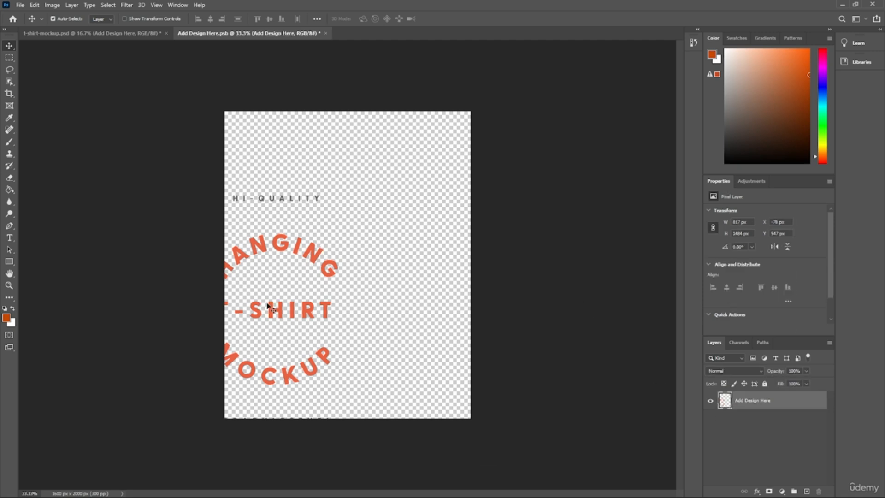
{"action": "left_click_drag", "start_coordinate": [278, 312], "coordinate": [375, 267]}
{"action": "left_click", "coordinate": [380, 249]}
{"action": "left_click", "coordinate": [326, 34]}
{"action": "left_click", "coordinate": [440, 188]}
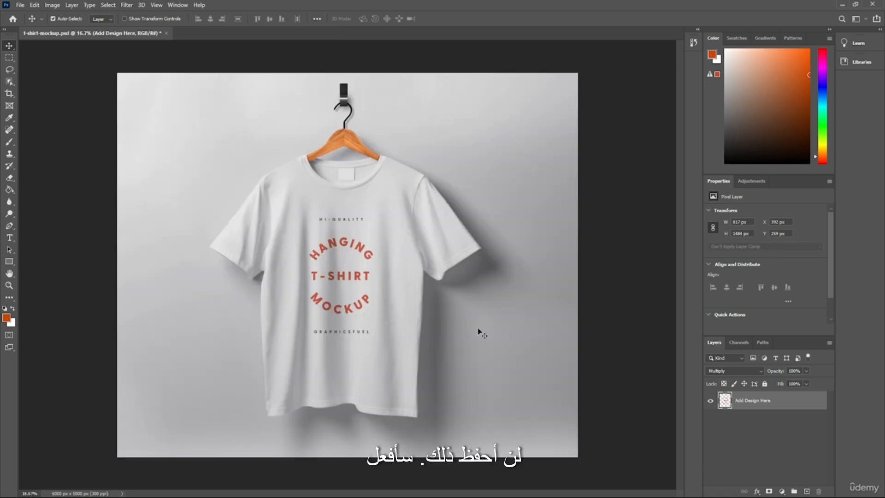
Reopen the contents of the "Add Design Here" smart object and deselect its placeholder layer.
{"action": "double_click", "coordinate": [733, 446]}
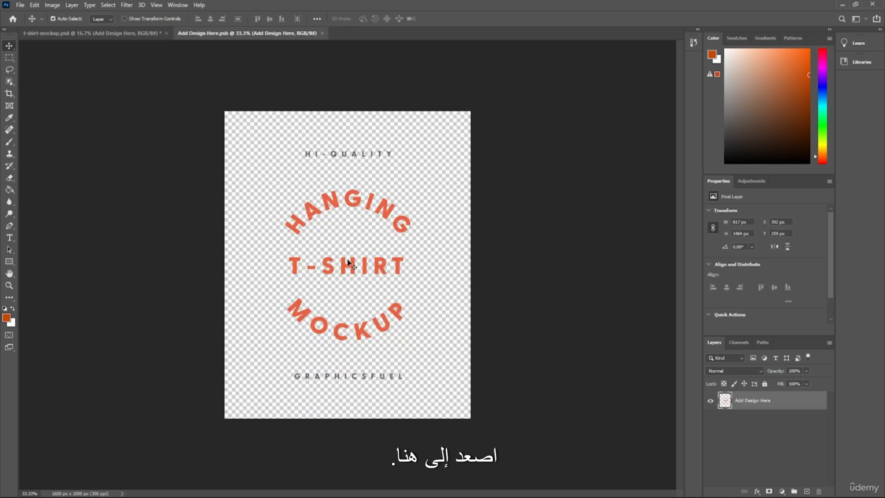
{"action": "left_click_drag", "start_coordinate": [346, 261], "coordinate": [316, 281]}
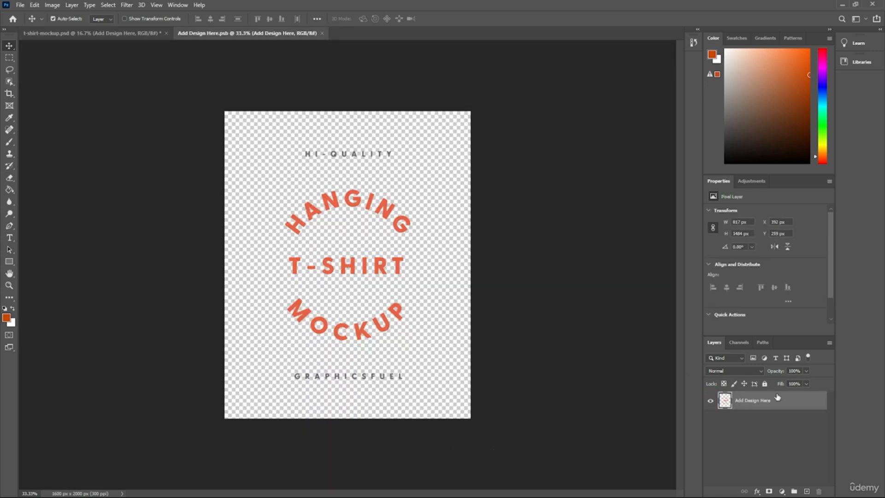
{"action": "right_click", "coordinate": [745, 402]}
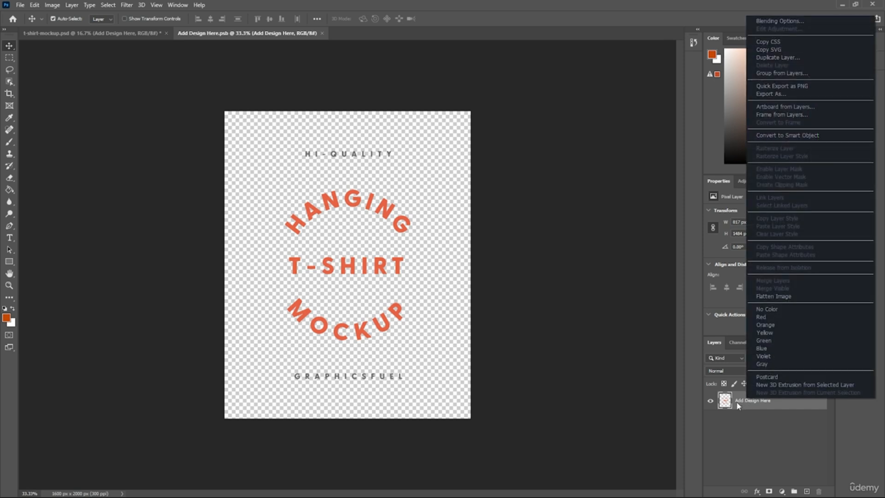
{"action": "left_click", "coordinate": [474, 283]}
{"action": "left_click", "coordinate": [751, 429]}
Paste the copied 3D text stack into the "Add Design Here" document as pixels and commit its placement.
{"action": "key", "text": "ctrl+v"}
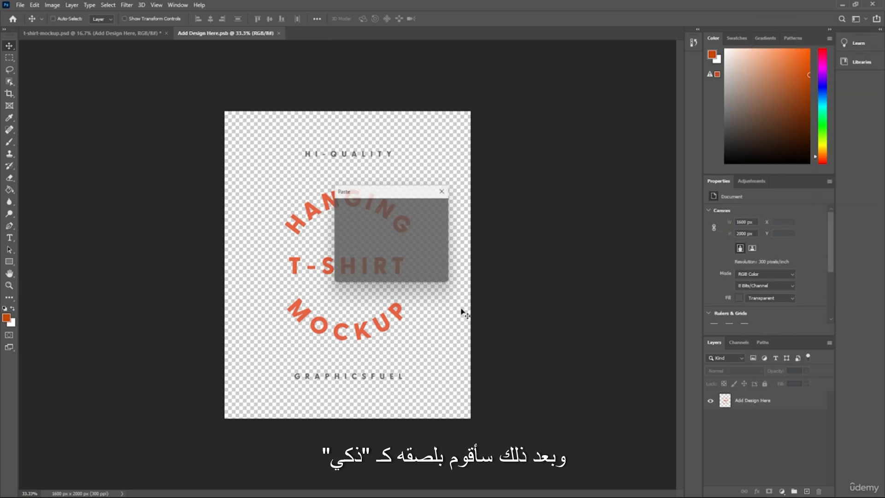
{"action": "left_click", "coordinate": [381, 216]}
{"action": "left_click", "coordinate": [359, 228]}
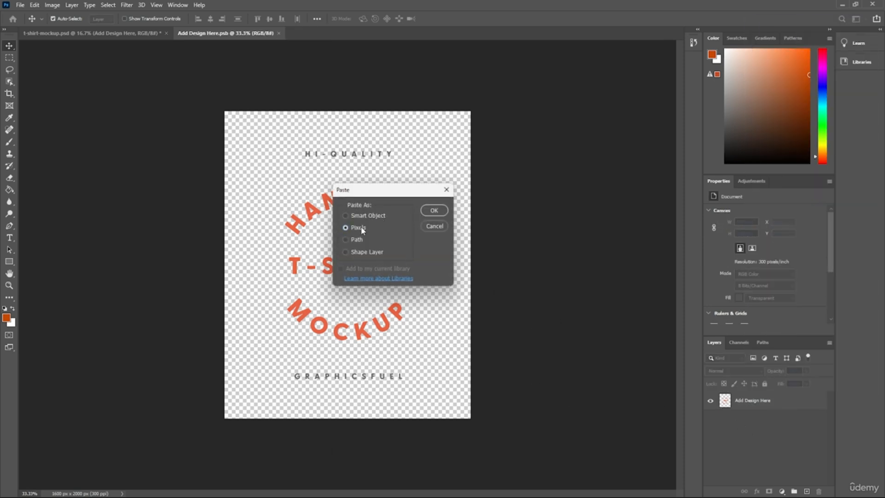
{"action": "left_click", "coordinate": [432, 211]}
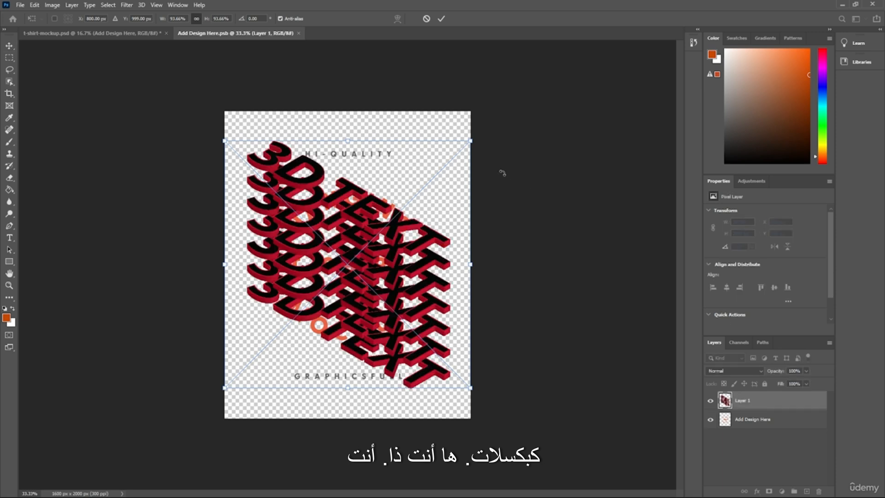
{"action": "key", "text": "Return"}
Hide the original "Add Design Here" placeholder layer, and close the smart object document with its changes saved.
{"action": "left_click", "coordinate": [710, 419]}
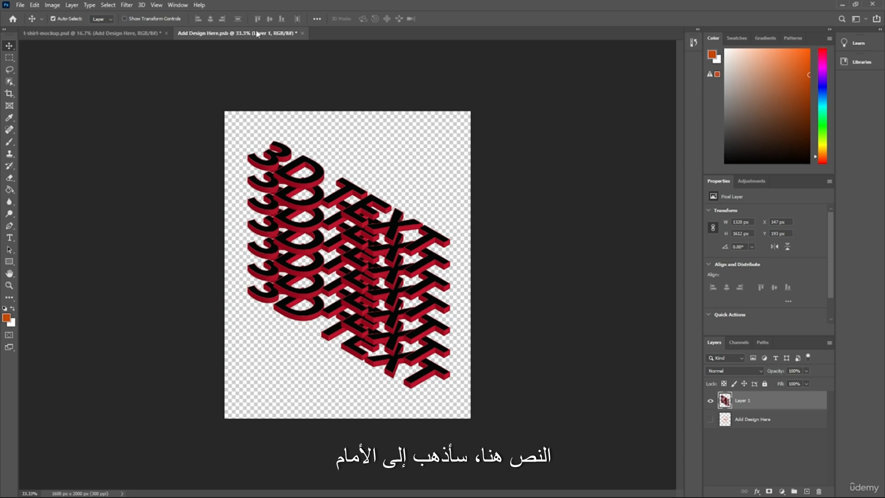
{"action": "left_click", "coordinate": [302, 33]}
{"action": "left_click", "coordinate": [400, 191]}
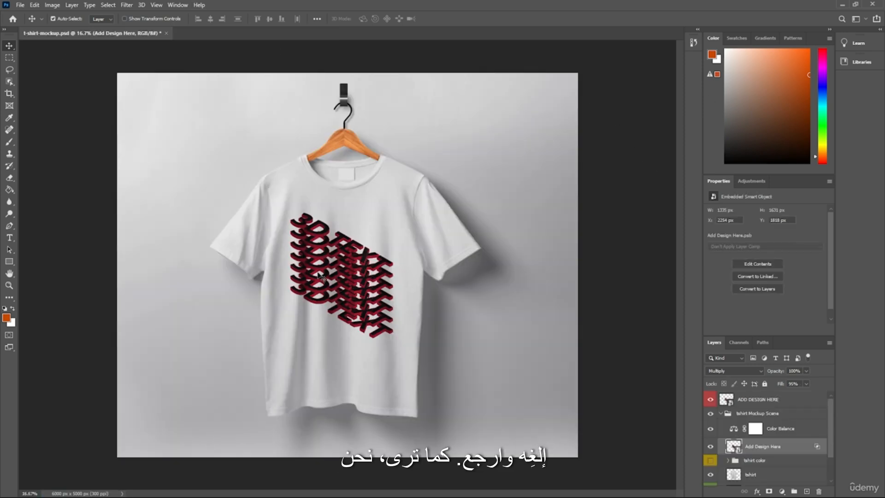
Examine the 3D text print up close on the t-shirt, checking how it blends with the fabric texture.
{"action": "scroll", "coordinate": [320, 275], "scroll_direction": "up", "scroll_amount": 3}
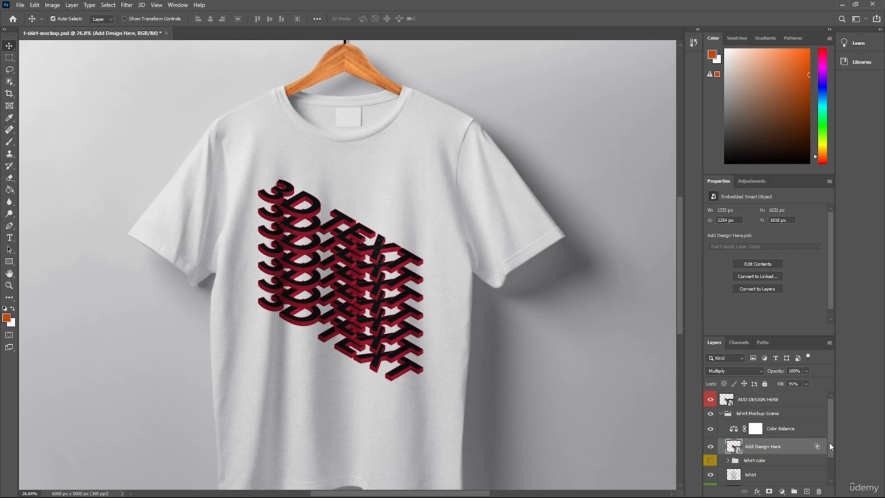
{"action": "scroll", "coordinate": [783, 442], "scroll_direction": "down", "scroll_amount": 1}
{"action": "scroll", "coordinate": [426, 313], "scroll_direction": "down", "scroll_amount": 2}
{"action": "scroll", "coordinate": [419, 301], "scroll_direction": "up", "scroll_amount": 3}
{"action": "scroll", "coordinate": [419, 302], "scroll_direction": "up", "scroll_amount": 6}
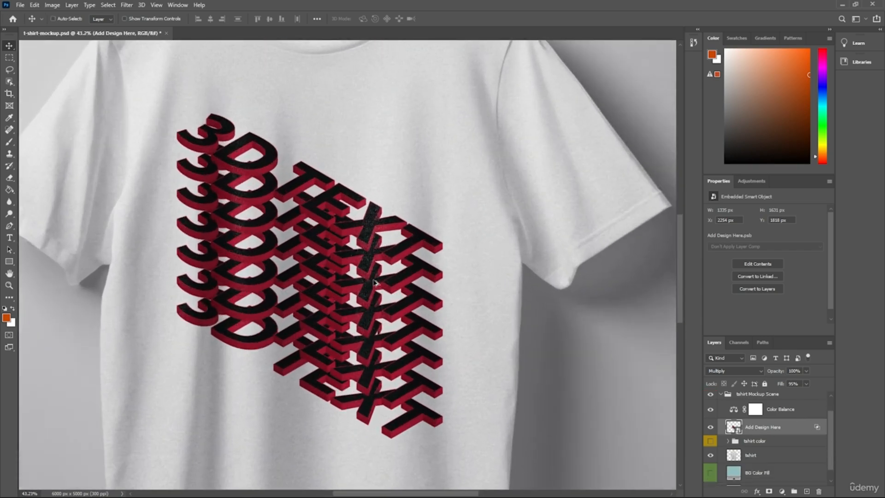
{"action": "scroll", "coordinate": [414, 243], "scroll_direction": "up", "scroll_amount": 3}
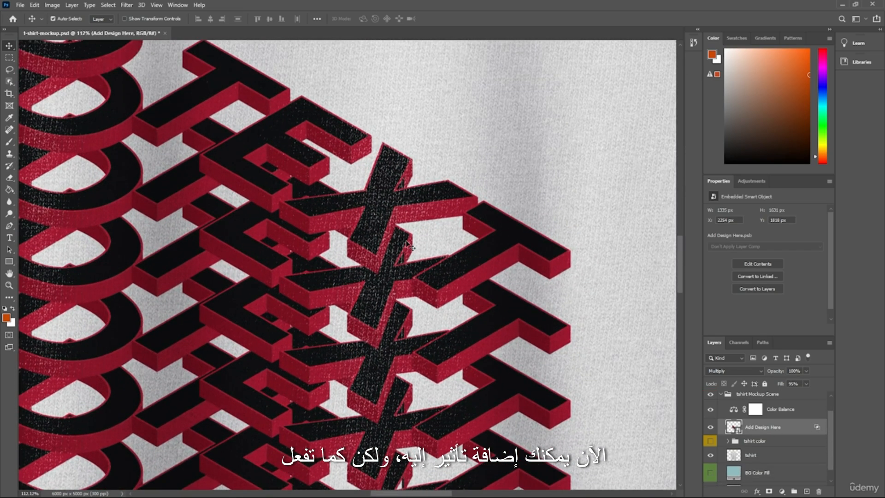
{"action": "scroll", "coordinate": [364, 226], "scroll_direction": "left", "scroll_amount": 5}
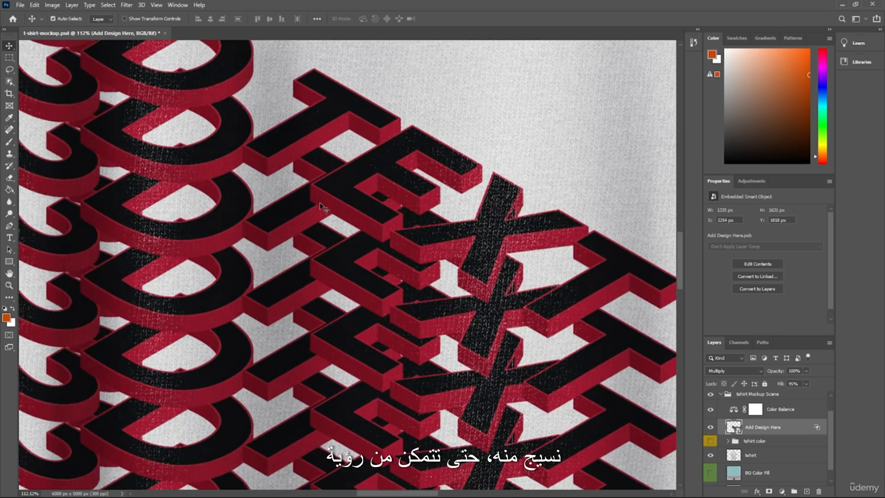
{"action": "scroll", "coordinate": [323, 208], "scroll_direction": "left", "scroll_amount": 2}
{"action": "scroll", "coordinate": [322, 208], "scroll_direction": "left", "scroll_amount": 3}
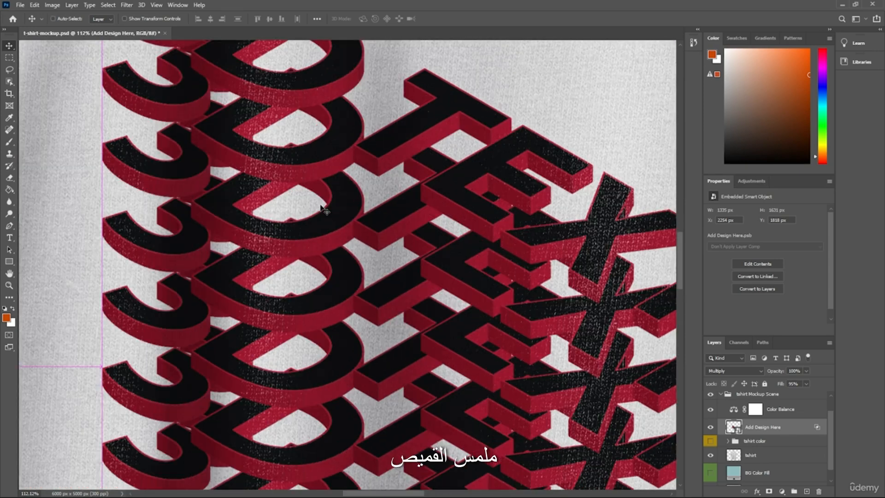
{"action": "scroll", "coordinate": [323, 209], "scroll_direction": "right", "scroll_amount": 1}
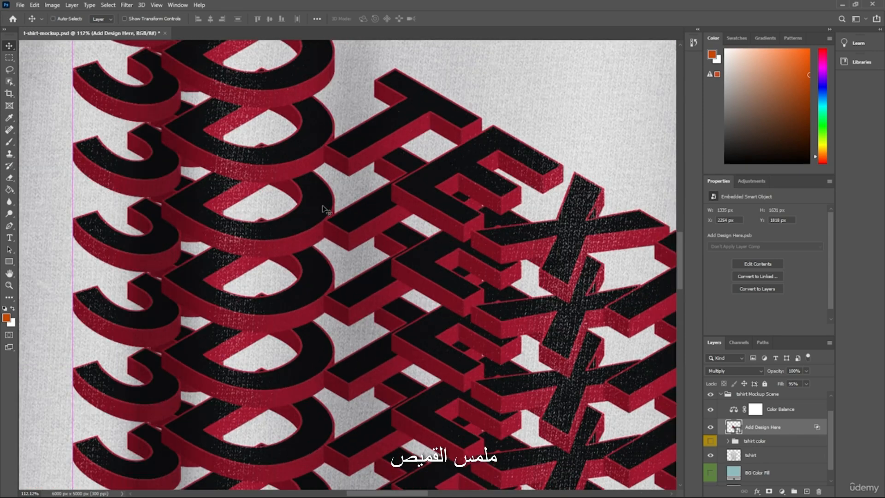
Review the whole hanging t-shirt mockup with the 3D text design, and deselect the "Add Design Here" layer.
{"action": "scroll", "coordinate": [326, 209], "scroll_direction": "down", "scroll_amount": 4}
{"action": "scroll", "coordinate": [430, 210], "scroll_direction": "down", "scroll_amount": 2}
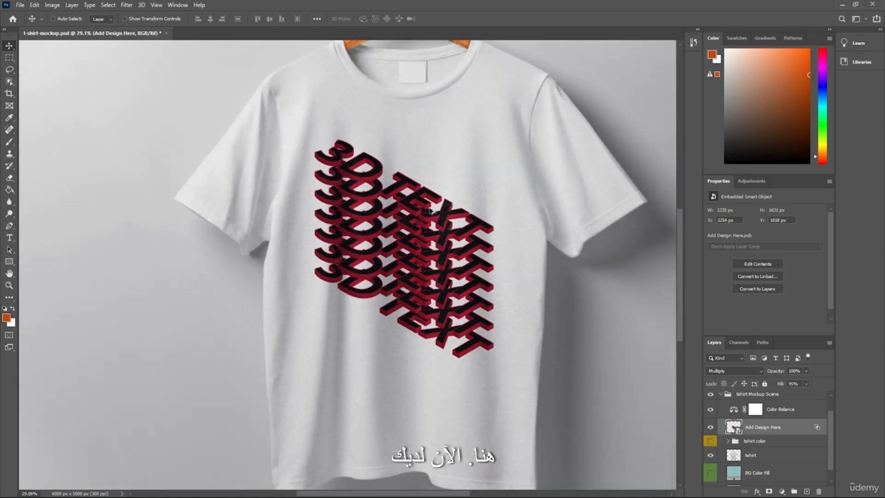
{"action": "scroll", "coordinate": [509, 212], "scroll_direction": "down", "scroll_amount": 2}
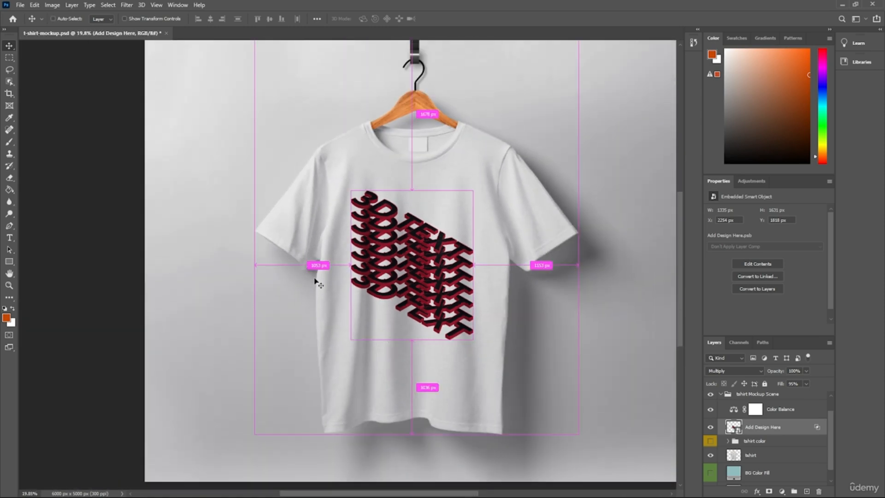
{"action": "scroll", "coordinate": [120, 248], "scroll_direction": "right", "scroll_amount": 1}
{"action": "scroll", "coordinate": [125, 247], "scroll_direction": "right", "scroll_amount": 1}
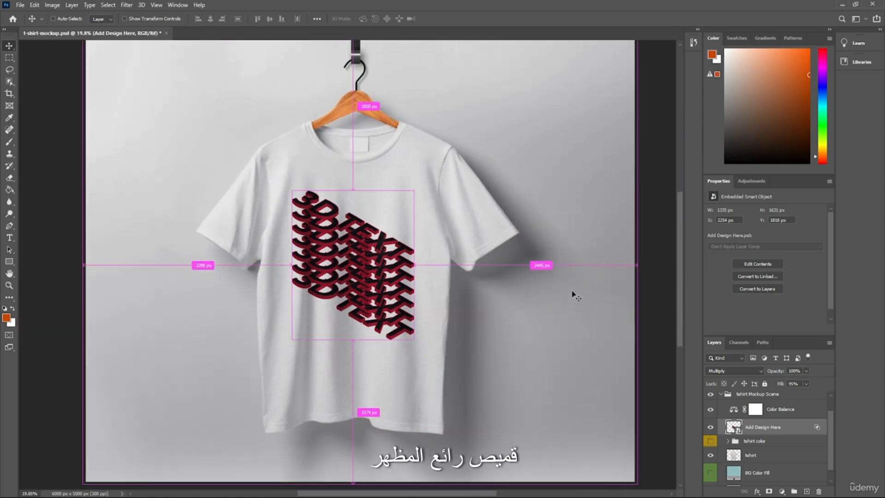
{"action": "scroll", "coordinate": [611, 274], "scroll_direction": "up", "scroll_amount": 1}
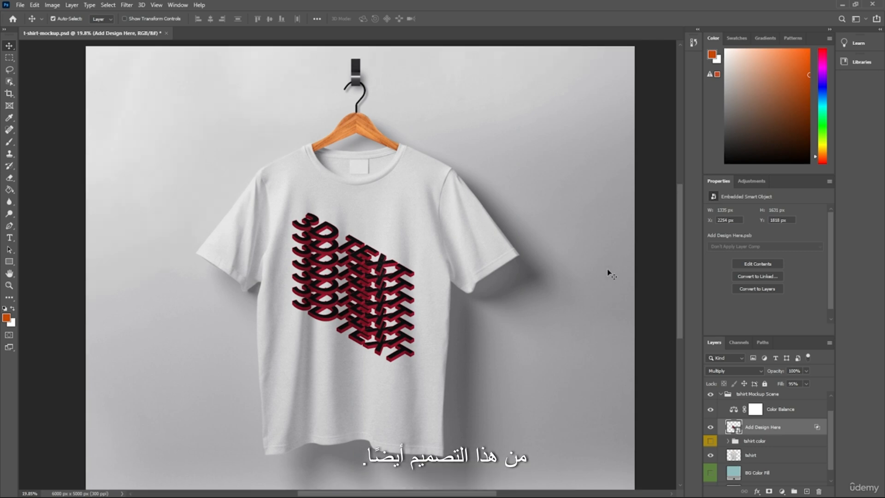
{"action": "scroll", "coordinate": [611, 275], "scroll_direction": "down", "scroll_amount": 2}
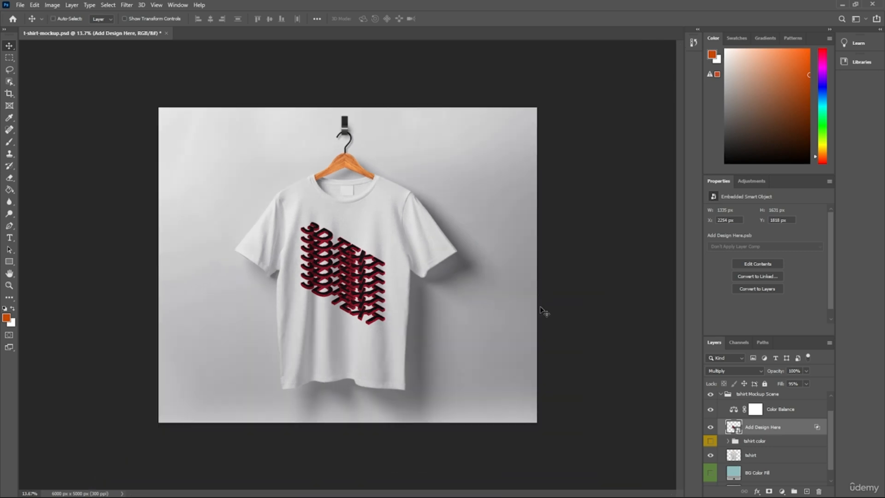
{"action": "key", "text": "ctrl"}
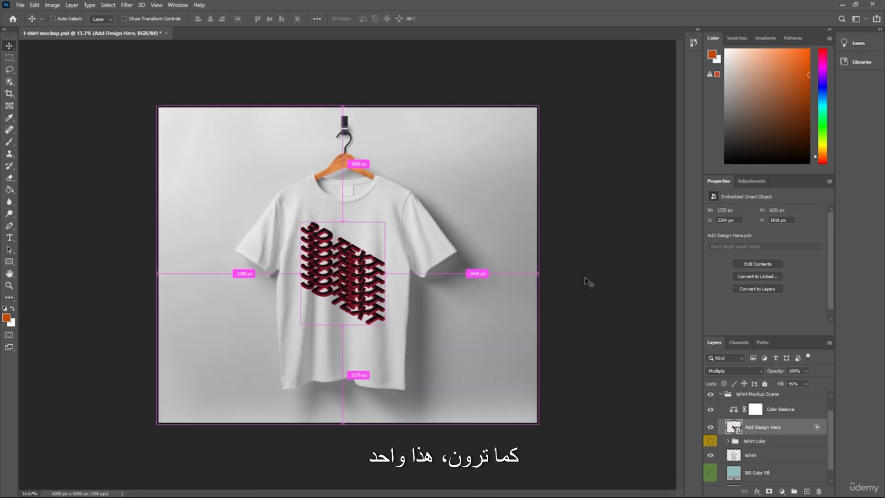
{"action": "left_click", "coordinate": [585, 286], "text": "ctrl"}
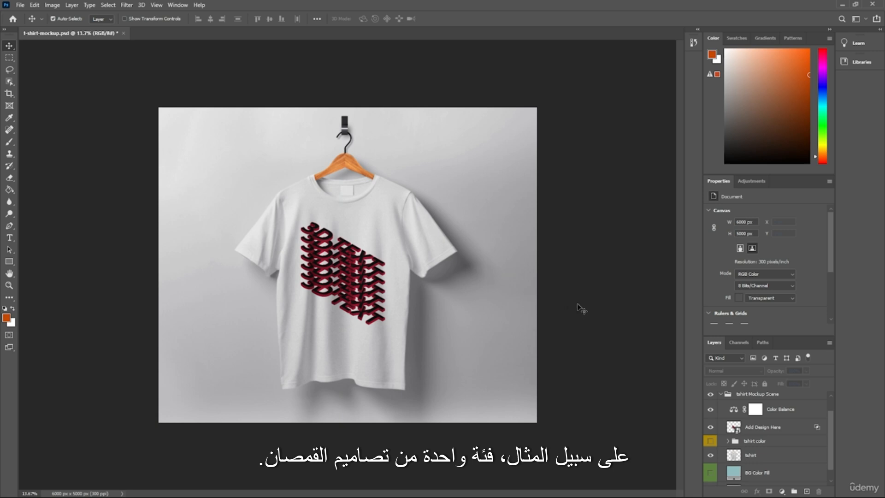